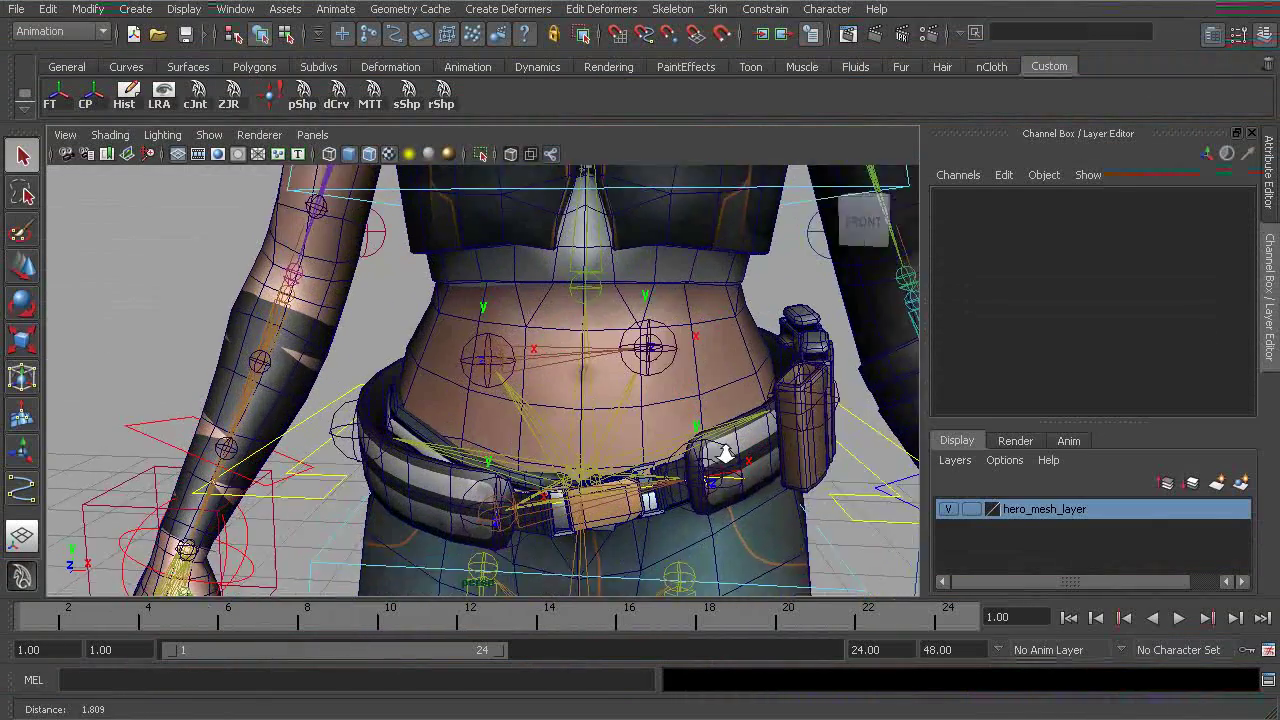
Examine the buckle and strap joint chains around the character's belt, including their end joints be_buckleEnd01 and be_strapEnd01
alt+right_drag(725, 453, 817, 484)
click(789, 466)
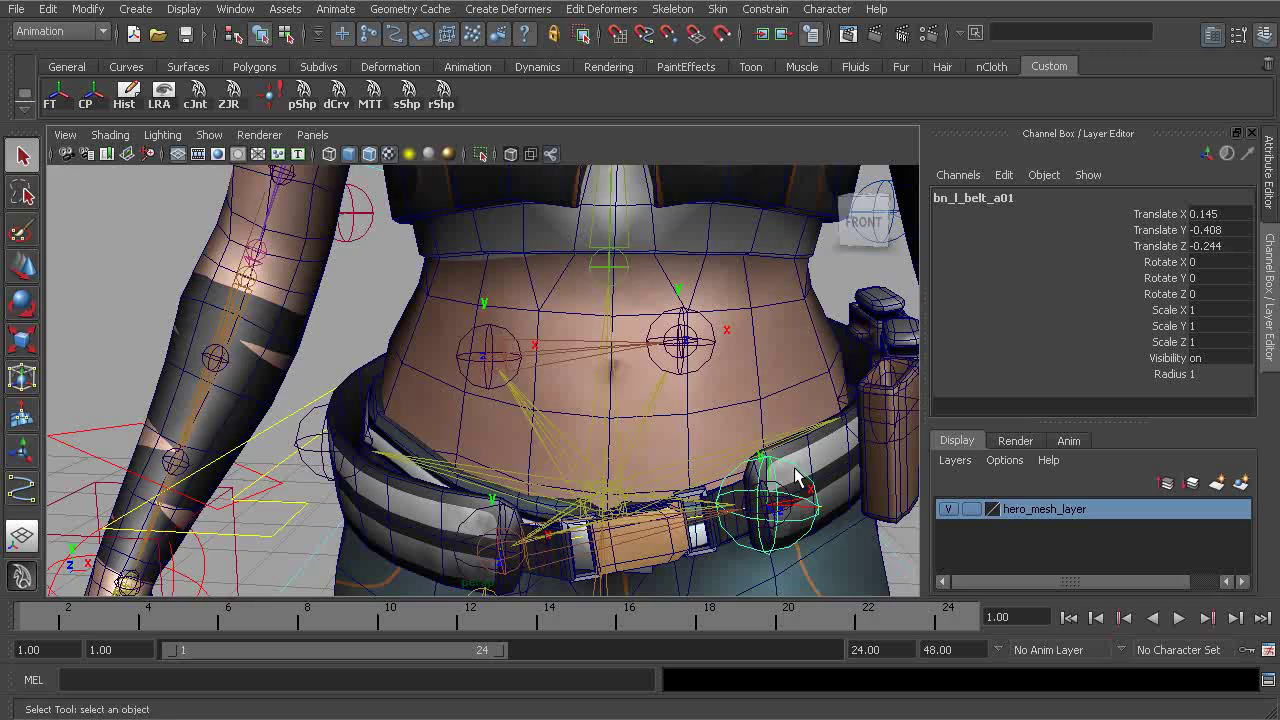
alt+middle_drag(795, 468, 731, 394)
alt+right_drag(731, 394, 779, 443)
click(825, 410)
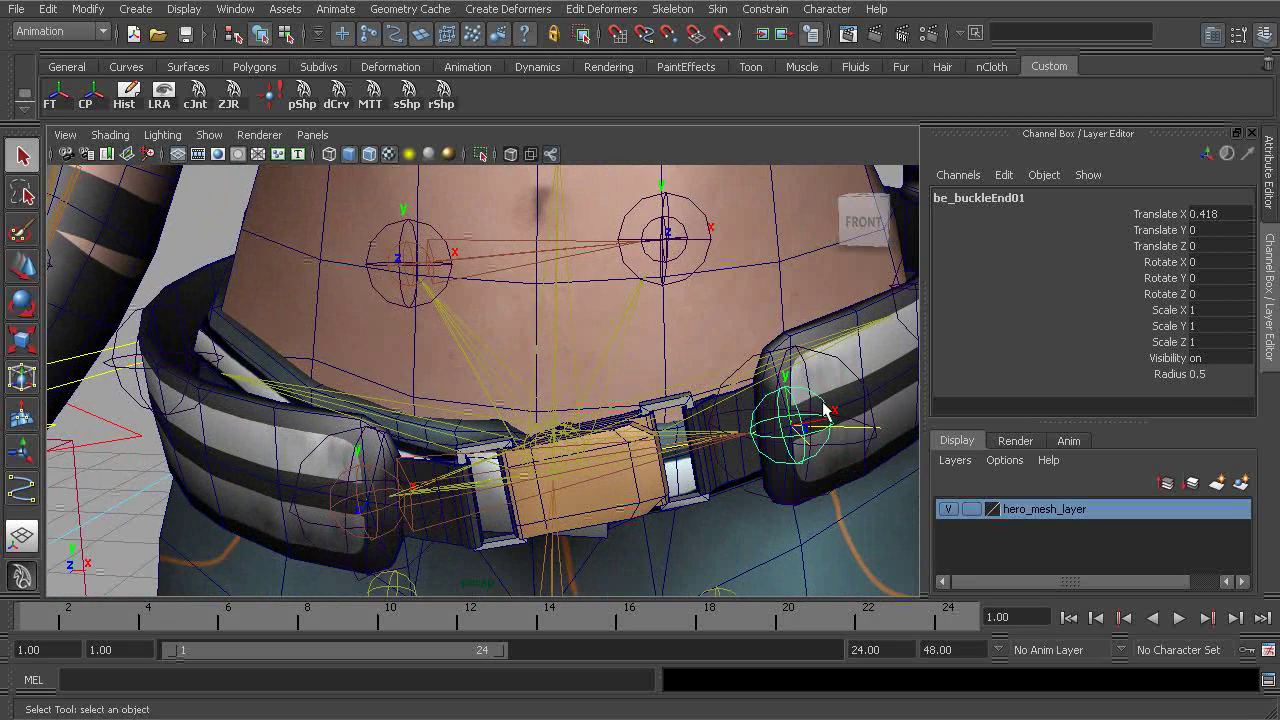
click(371, 470)
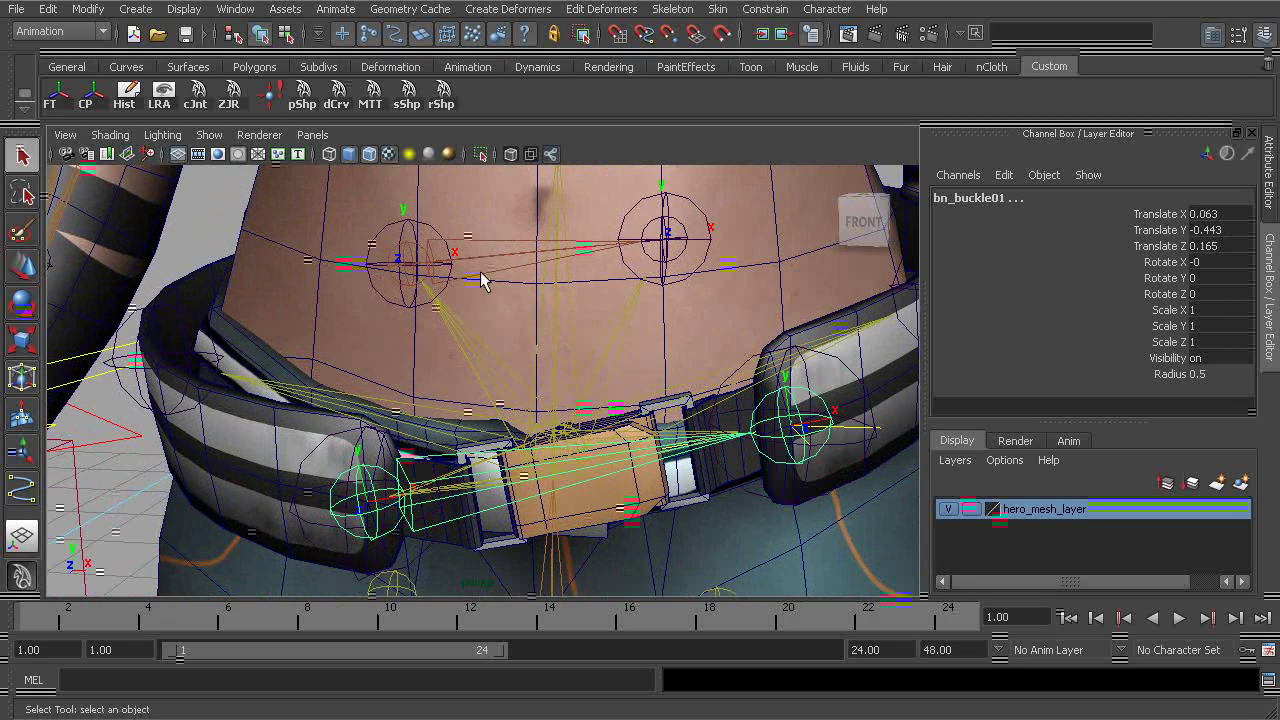
shift+click(421, 247)
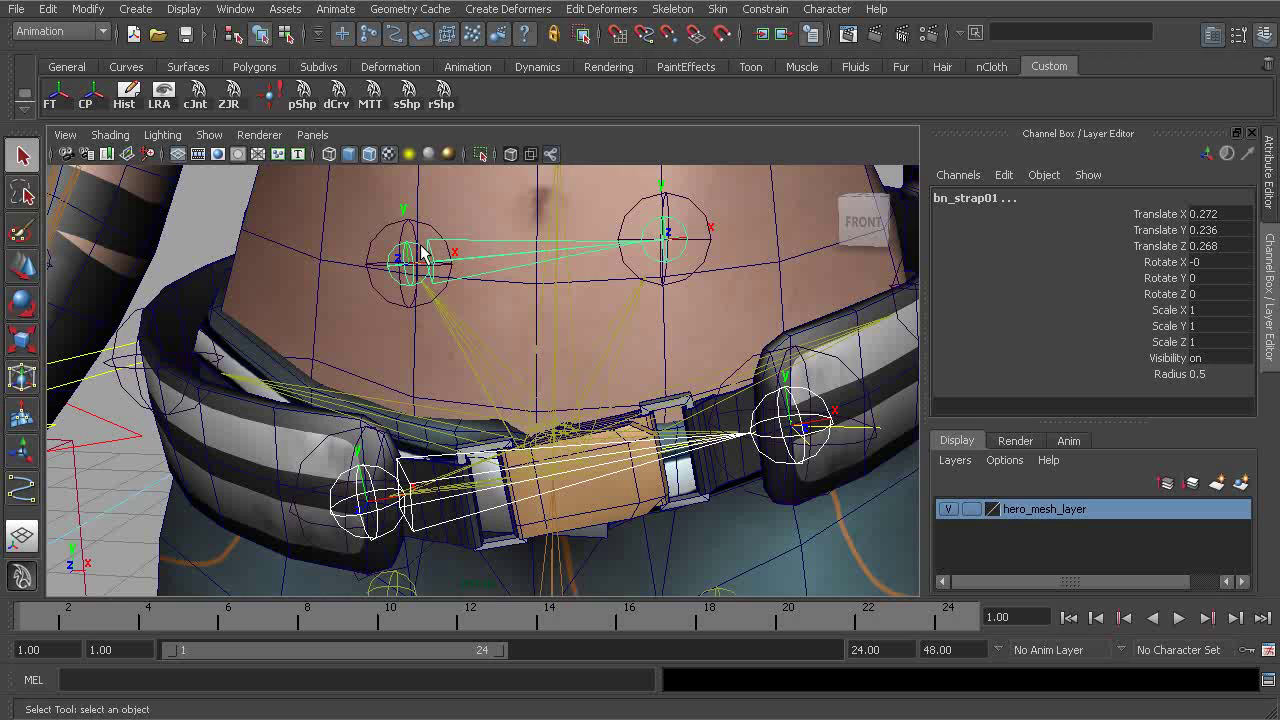
shift+click(688, 232)
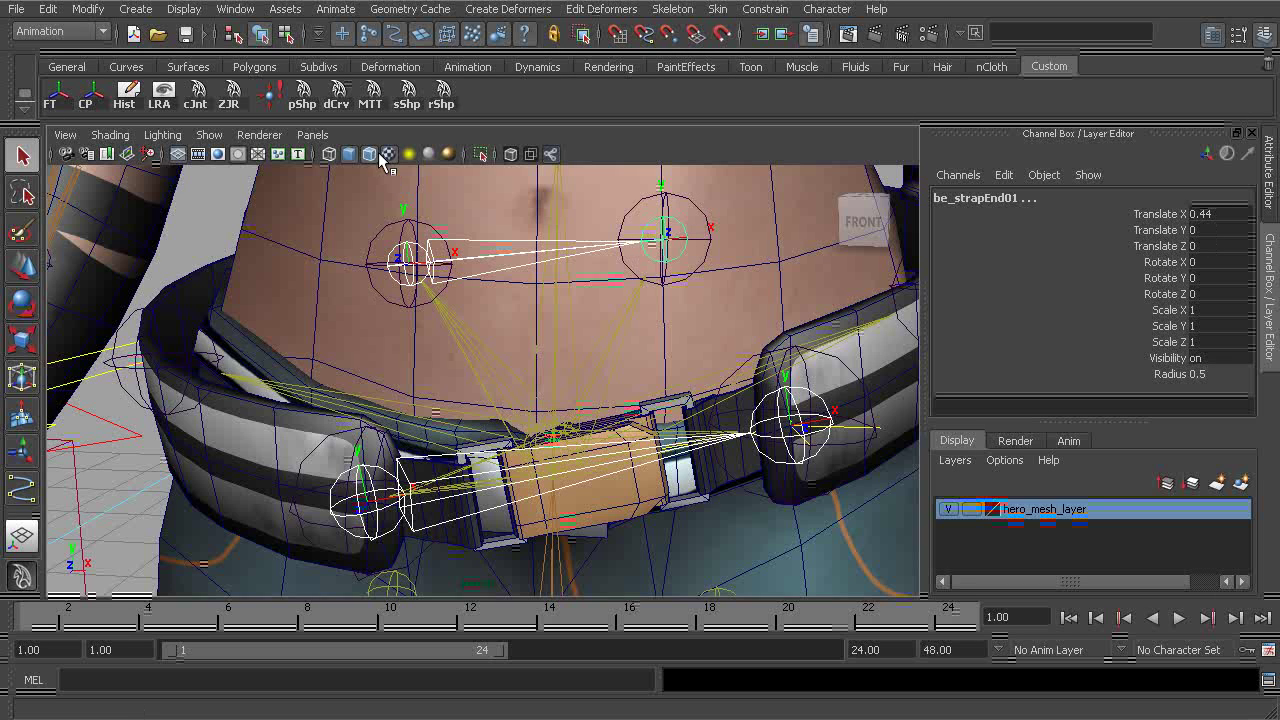
click(161, 99)
alt+right_drag(600, 330, 568, 322)
scroll(567, 321, down, 4)
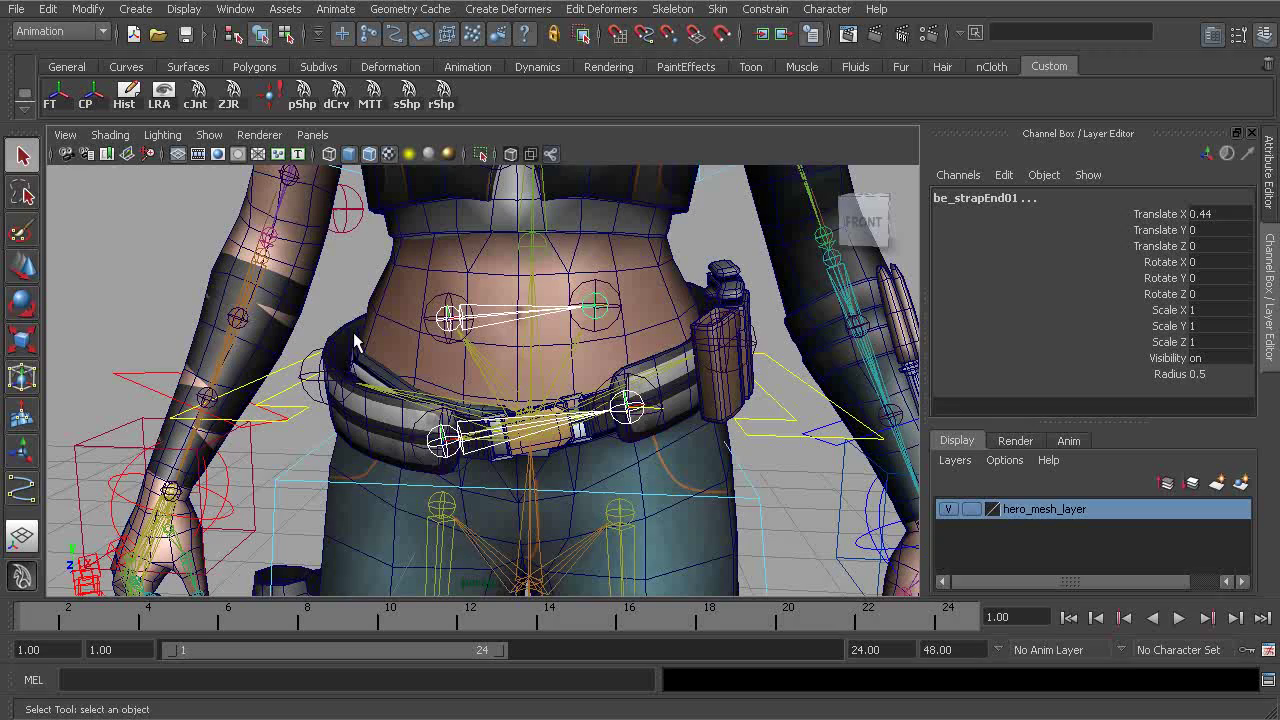
click(360, 298)
alt+middle_drag(367, 336, 377, 314)
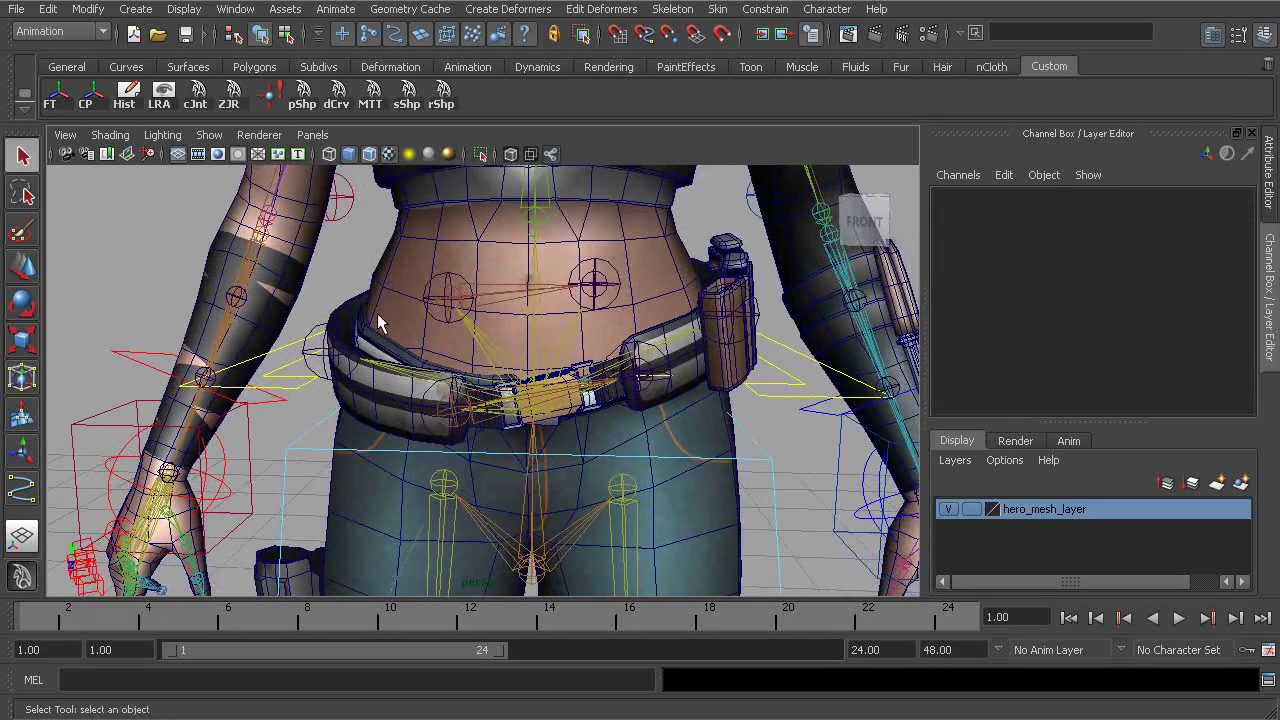
Inspect the front belt joints bn_r_belt_a01 and bn_l_belt_a01 on either side of the buckle
alt+right_drag(377, 314, 474, 382)
click(412, 410)
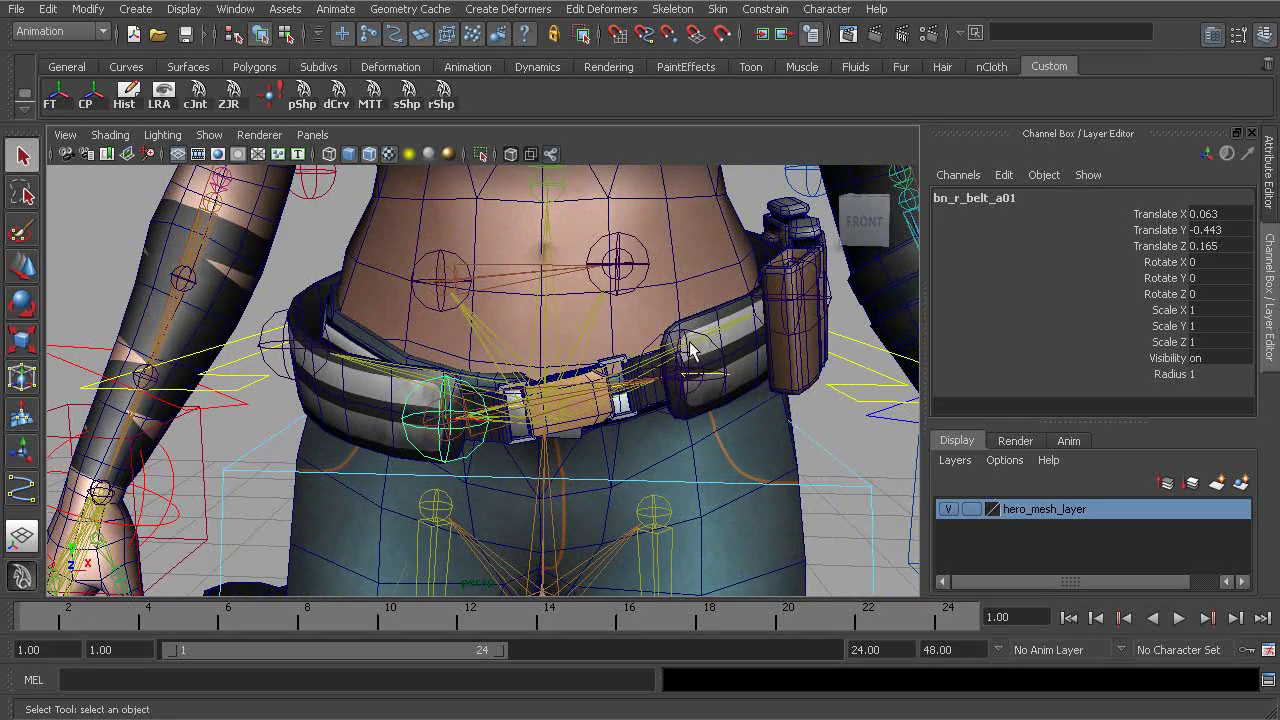
alt+right_drag(710, 352, 772, 437)
alt+middle_drag(734, 408, 646, 412)
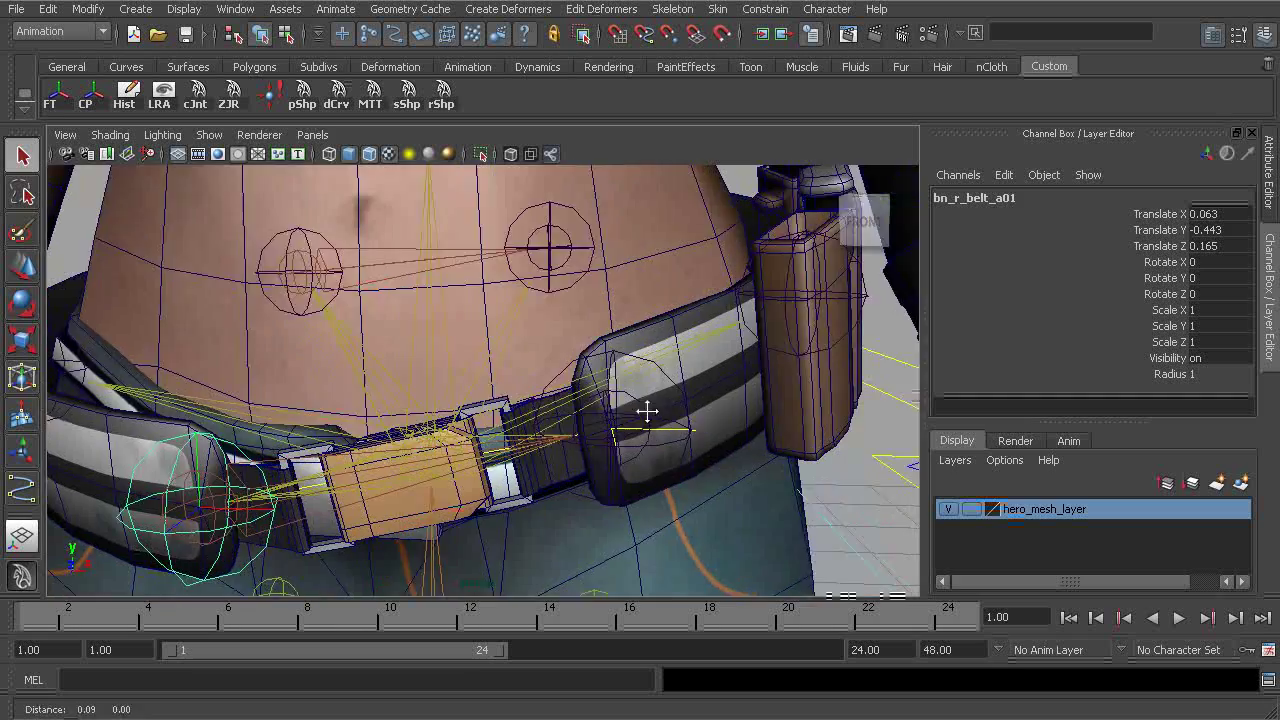
alt+right_drag(646, 412, 538, 378)
click(745, 378)
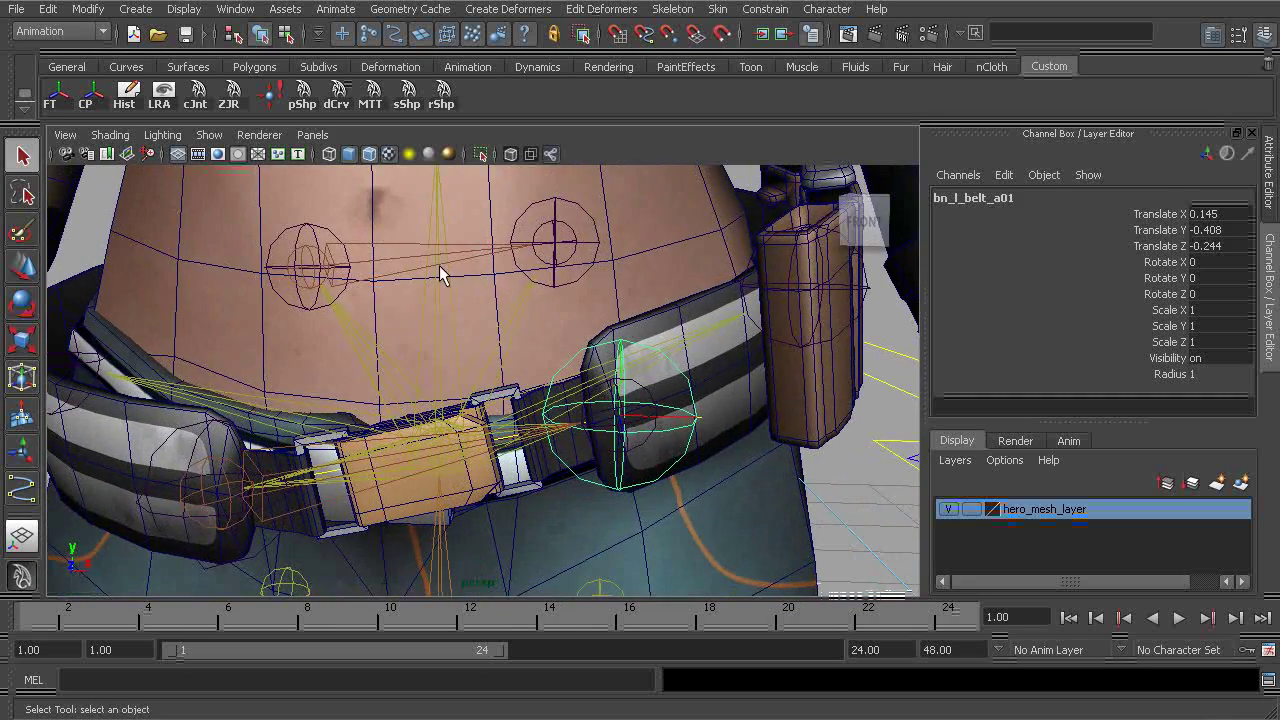
Point-constrain the left front belt joint bn_l_belt_a01 to the buckle end joint be_buckleEnd01
alt+right_drag(650, 403, 470, 403)
click(657, 411)
alt+middle_drag(470, 403, 521, 384)
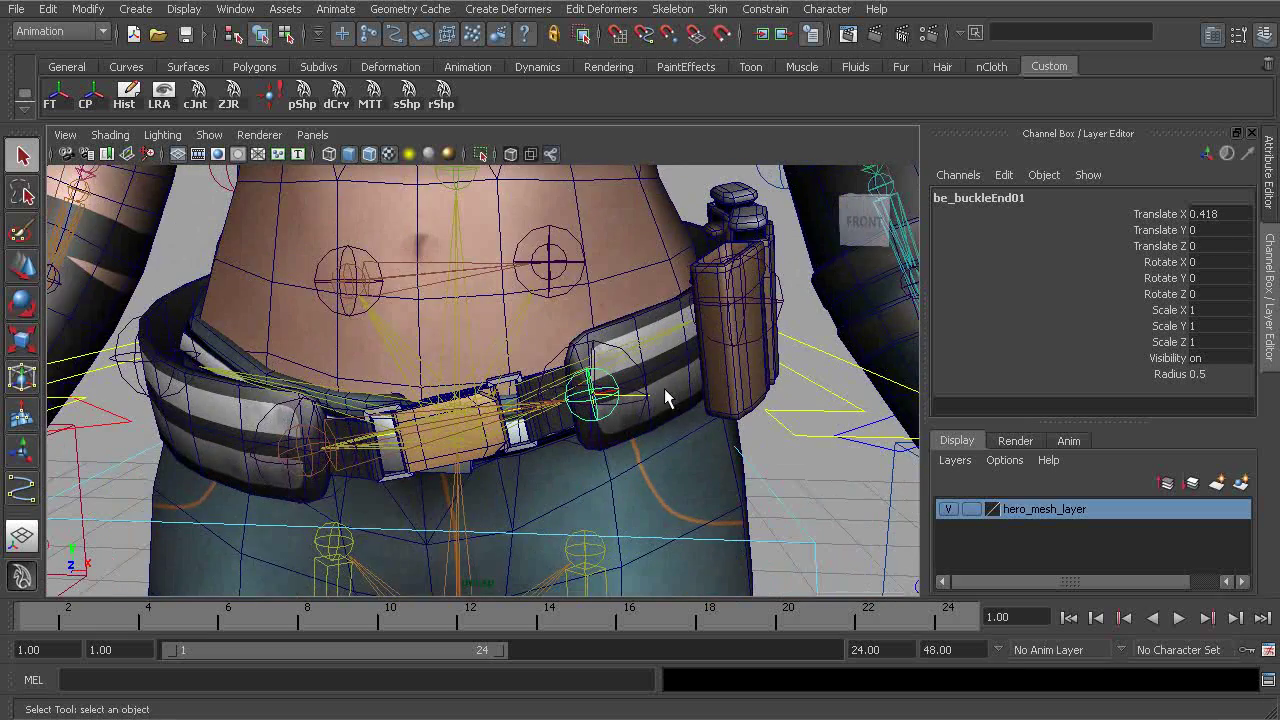
alt+middle_drag(630, 389, 509, 386)
alt+right_drag(509, 386, 727, 430)
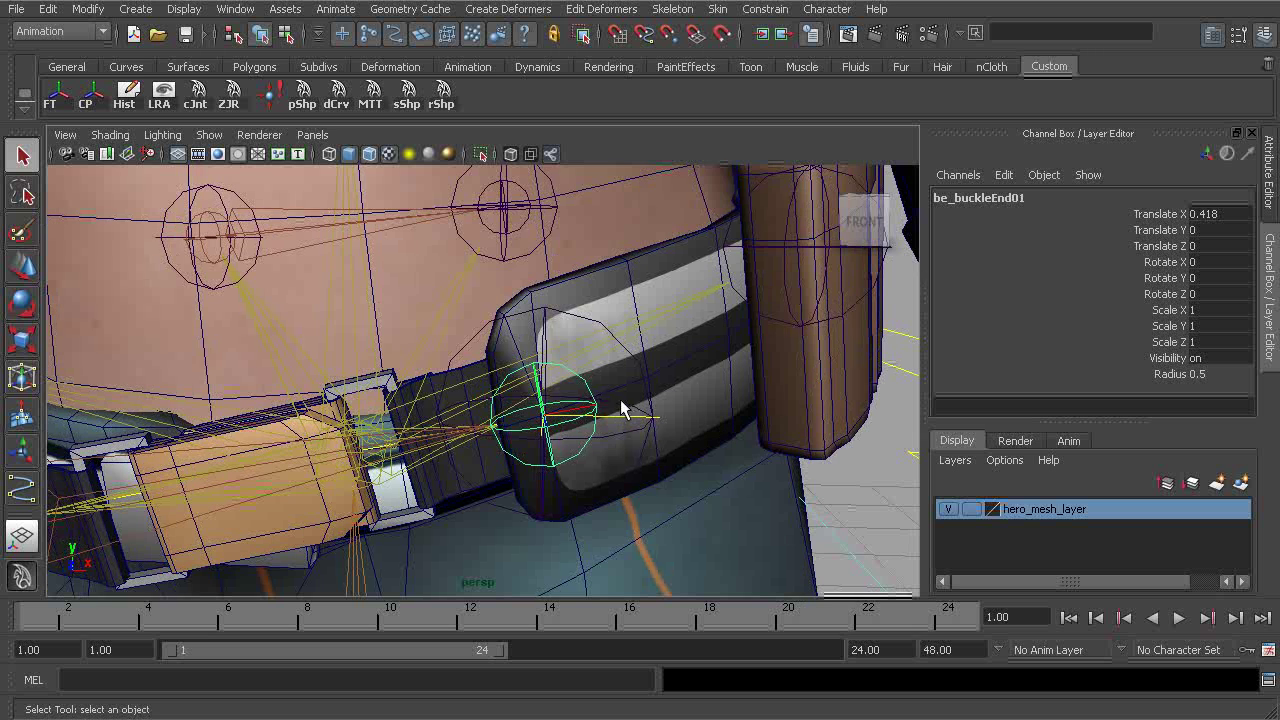
click(580, 323)
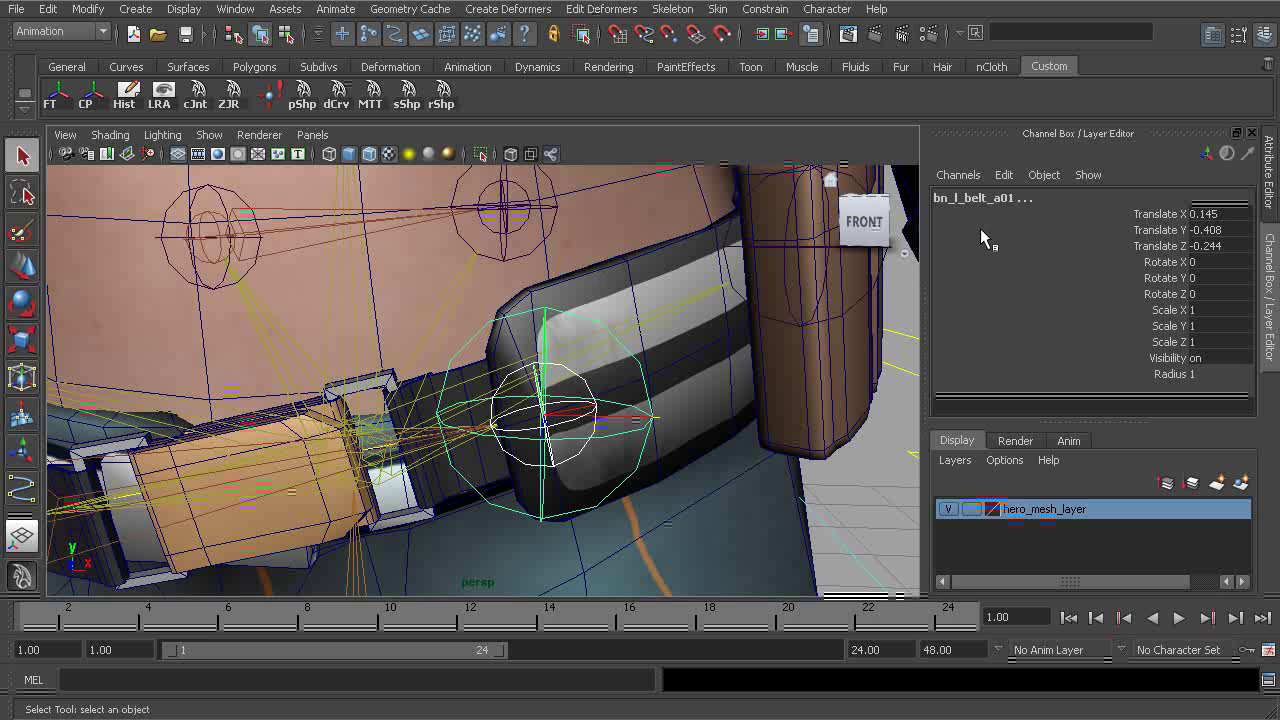
click(670, 12)
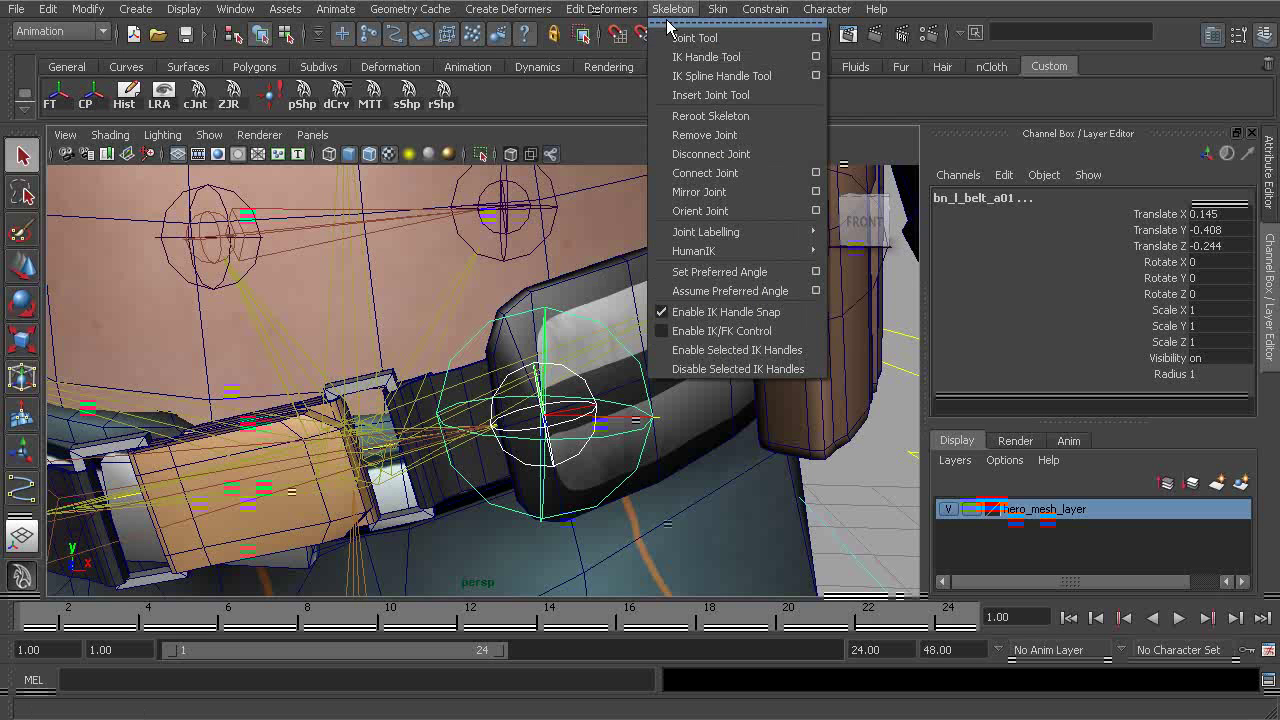
mouse_move(765, 9)
click(774, 40)
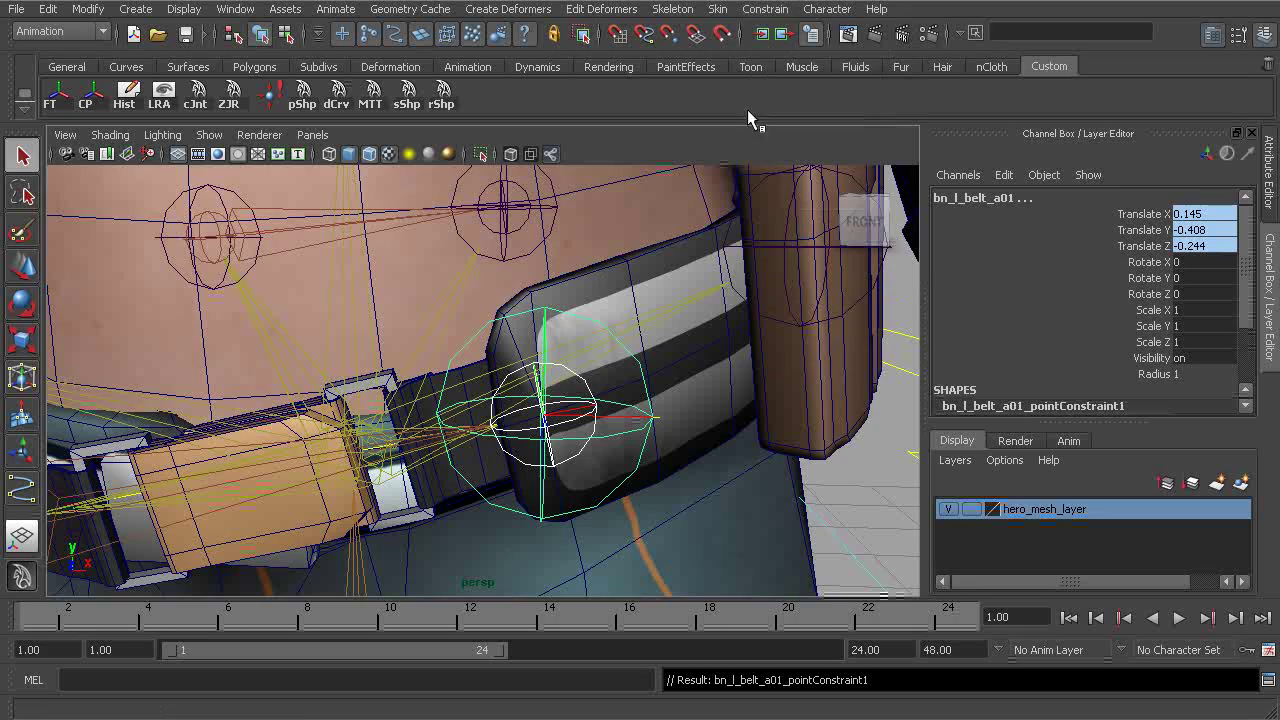
Point-constrain the right front belt joint bn_r_belt_a01 to the buckle joint bn_buckle01
alt+middle_drag(356, 392, 530, 333)
scroll(416, 364, up, 3)
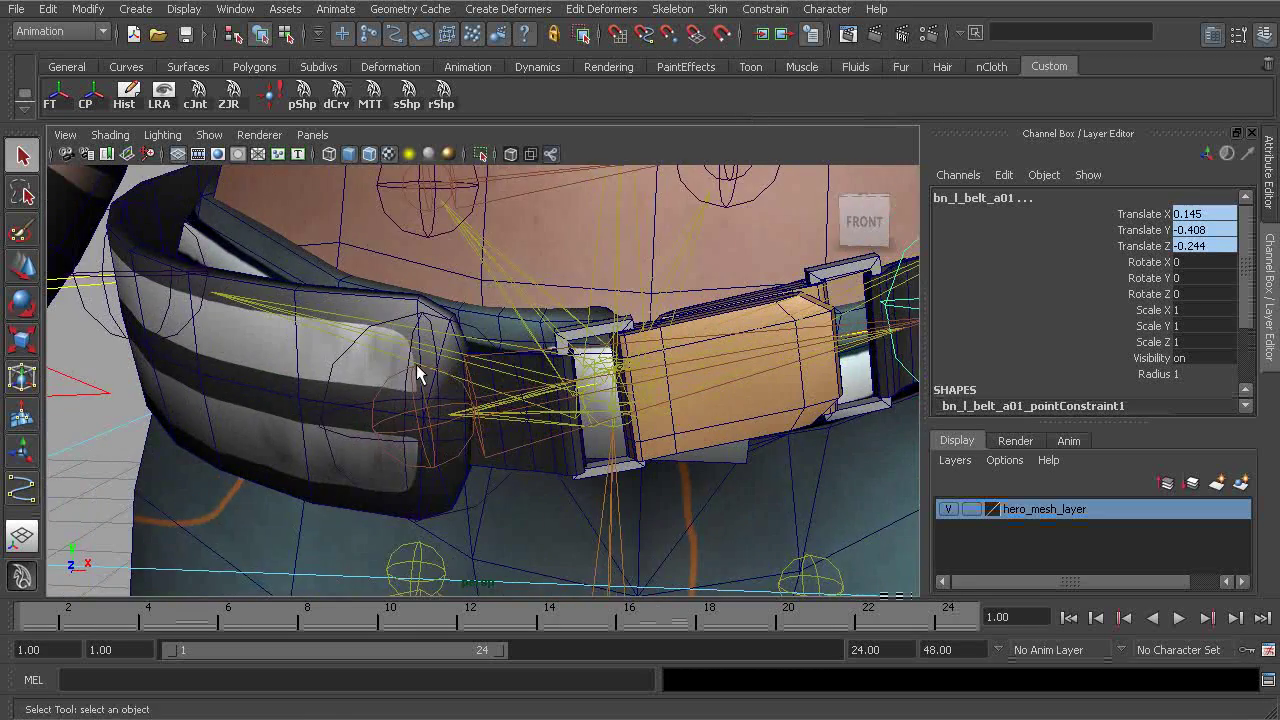
scroll(400, 365, up, 4)
click(317, 382)
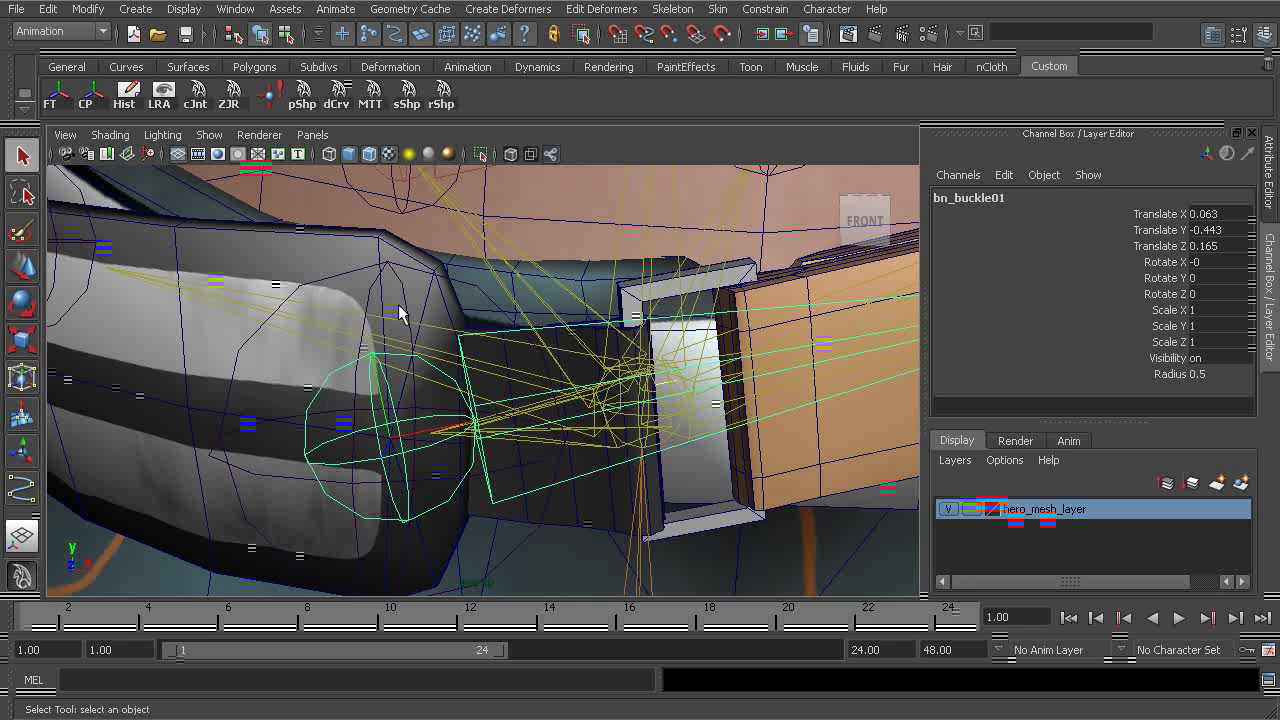
click(393, 266)
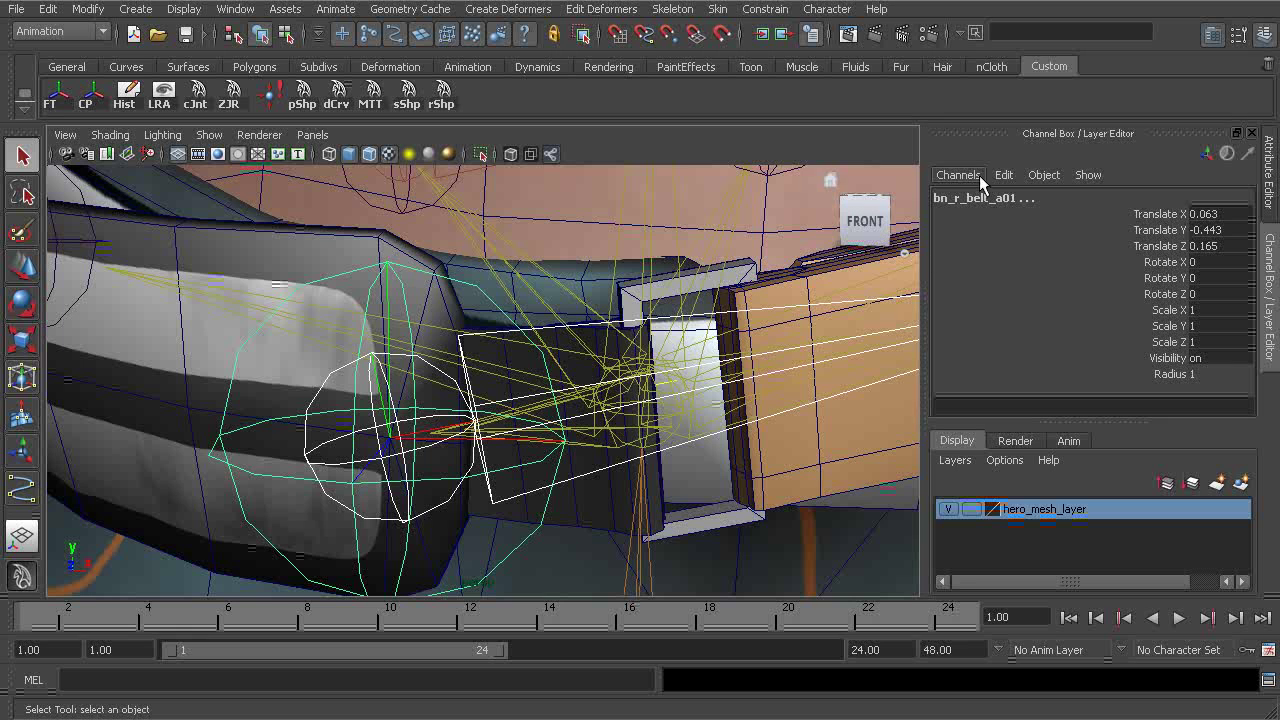
click(672, 9)
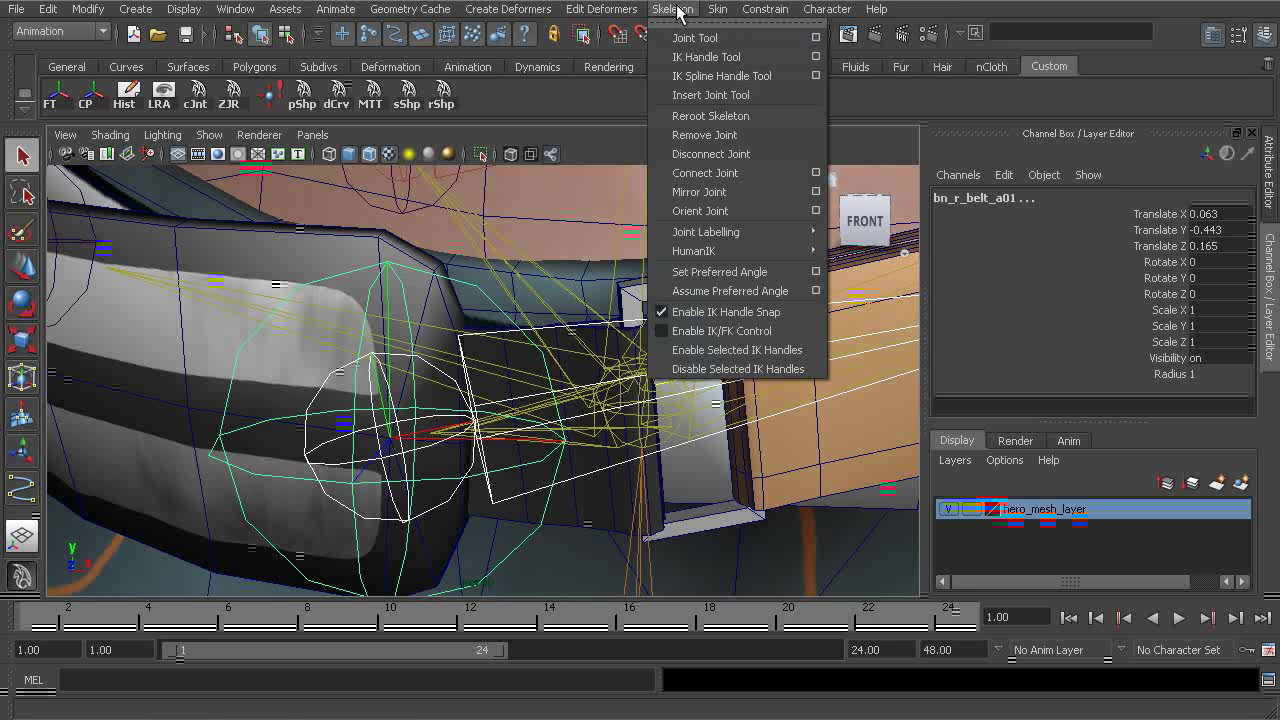
mouse_move(765, 9)
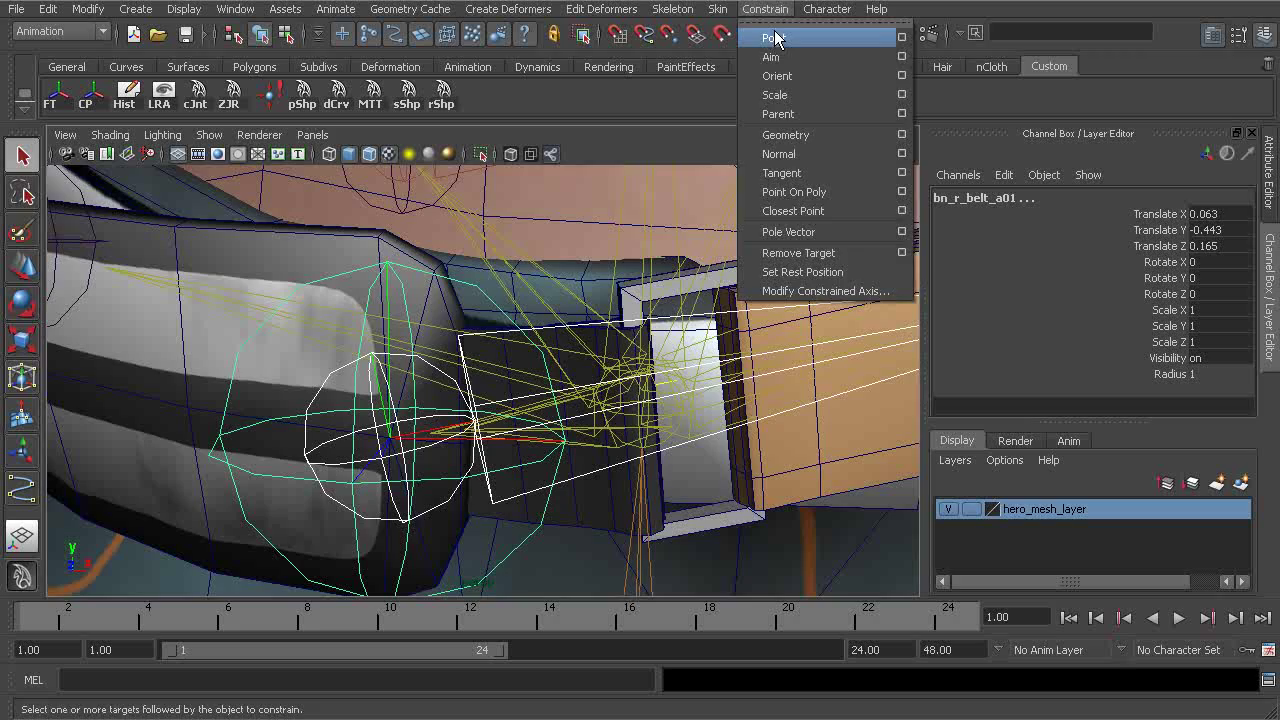
click(778, 37)
Point-constrain the right back belt joint bn_r_belt_c01 to the strap joint bn_strap01
alt+drag(560, 300, 510, 290)
alt+right_drag(510, 290, 607, 342)
click(567, 351)
alt+drag(567, 351, 625, 352)
shift+click(585, 335)
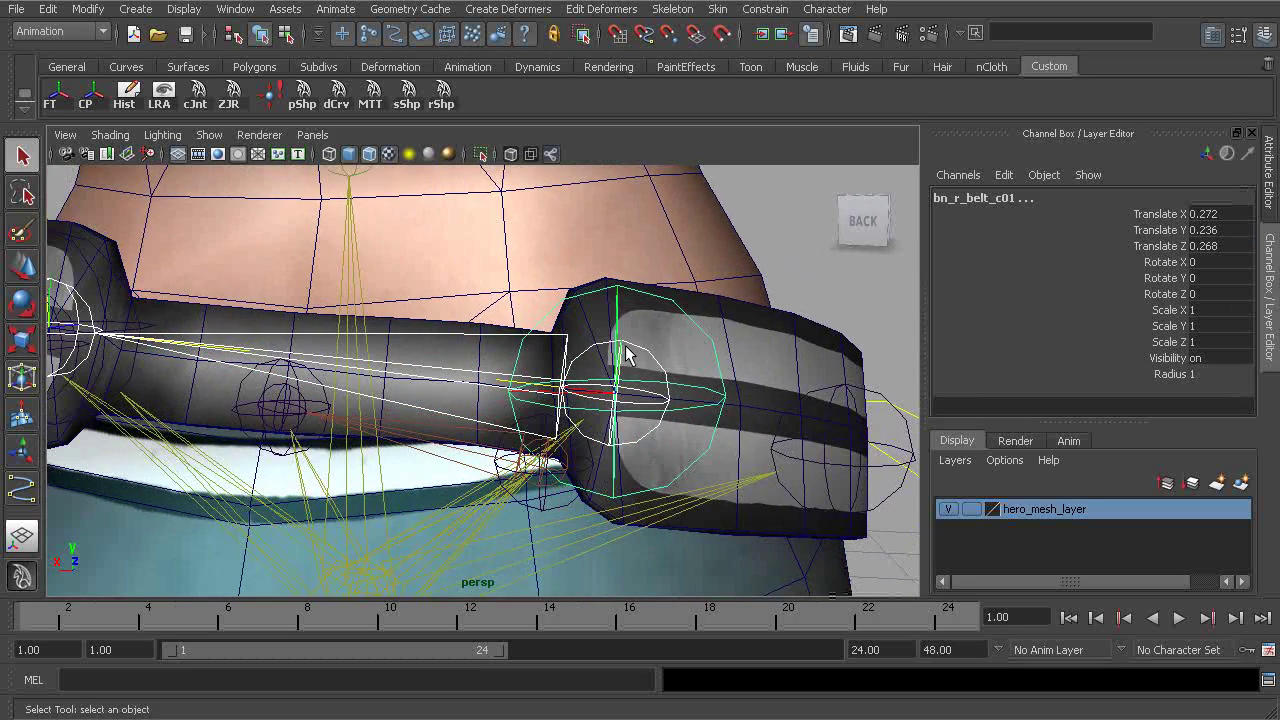
key(g)
Point-constrain the left back belt joint bn_l_belt_c01 to the strap end joint be_strapEnd01
alt+middle_drag(286, 346, 494, 350)
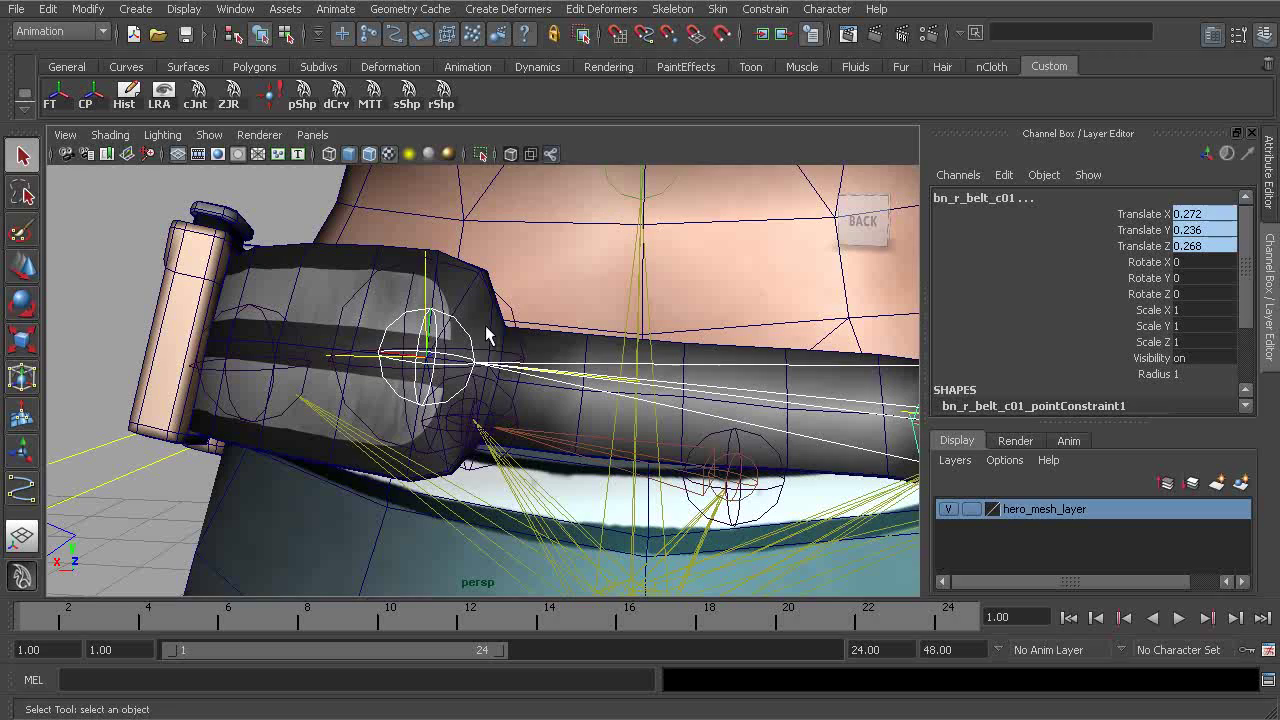
click(463, 333)
click(507, 311)
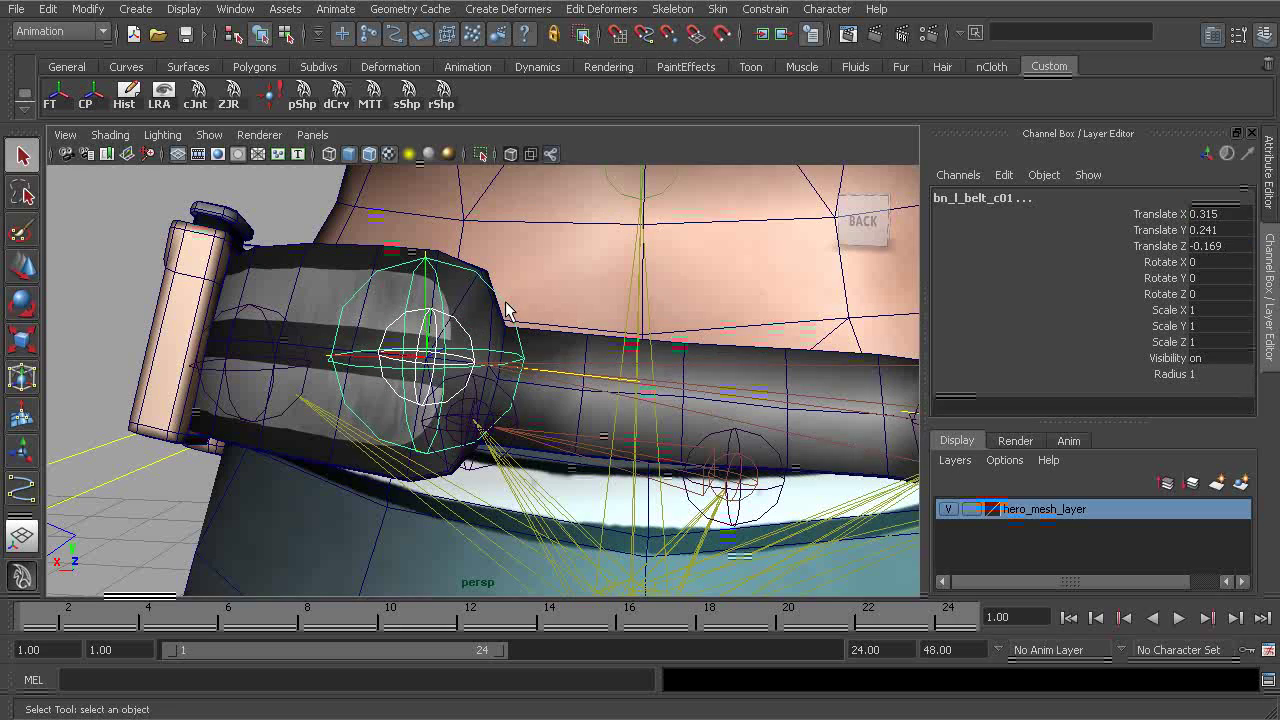
key(shift+p)
Review the belt from the front, checking the constrained right front belt joint bn_r_belt_a01 and the area around the buckle
alt+drag(662, 388, 380, 338)
alt+right_drag(380, 338, 450, 380)
mouse_move(450, 380)
alt+mouse_down()
mouse_move(486, 406)
mouse_move(470, 395)
alt+mouse_up()
scroll(490, 322, down, 4)
scroll(490, 388, up, 1)
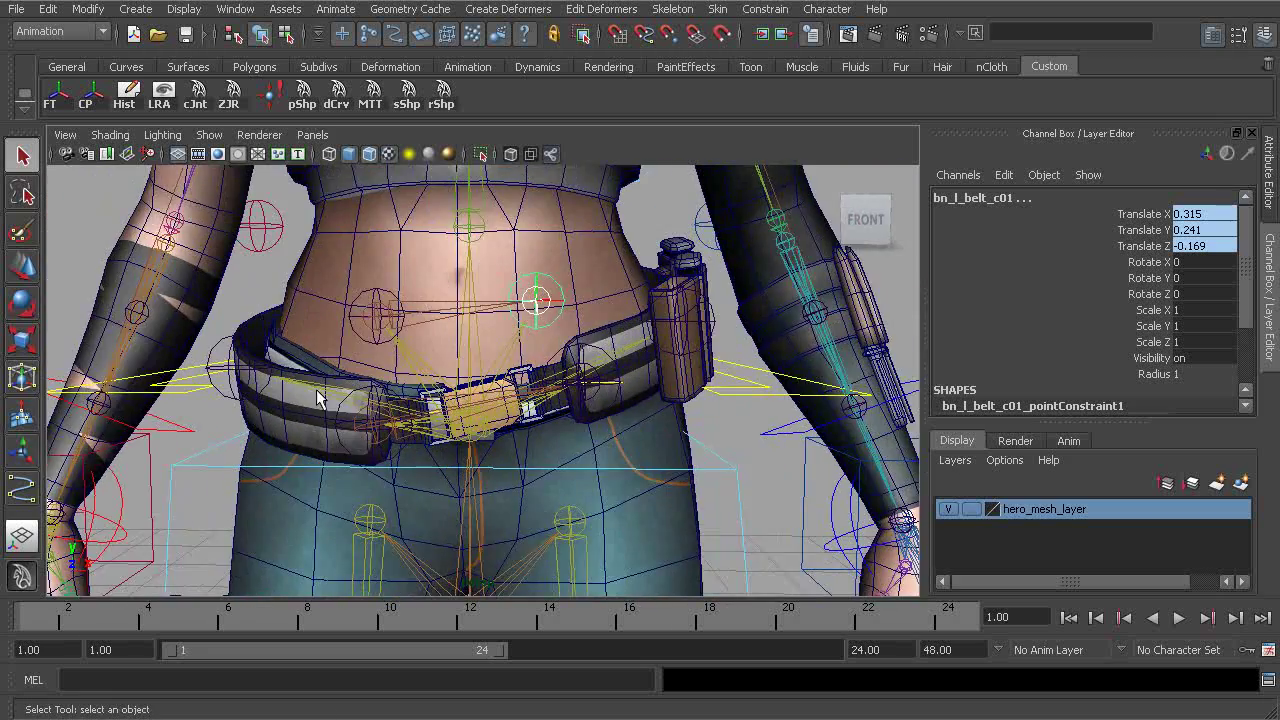
scroll(434, 416, up, 3)
alt+middle_drag(434, 416, 499, 379)
scroll(499, 379, up, 2)
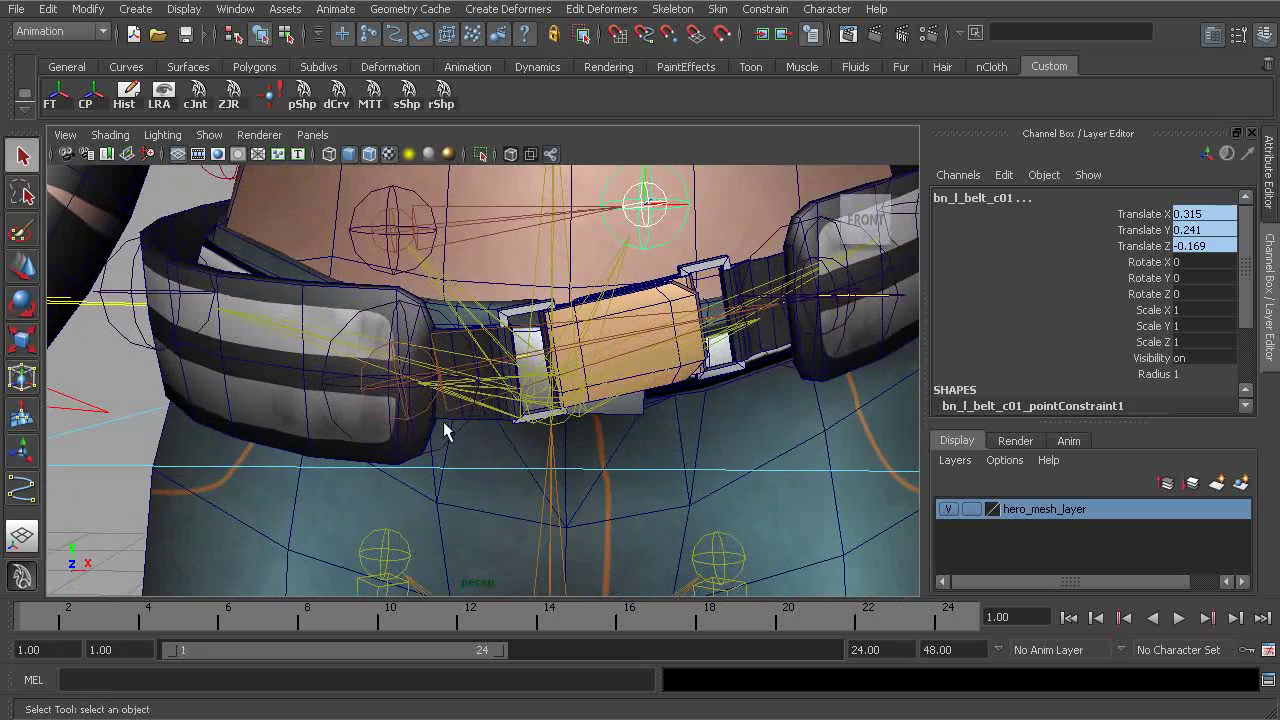
click(335, 420)
scroll(641, 316, down, 1)
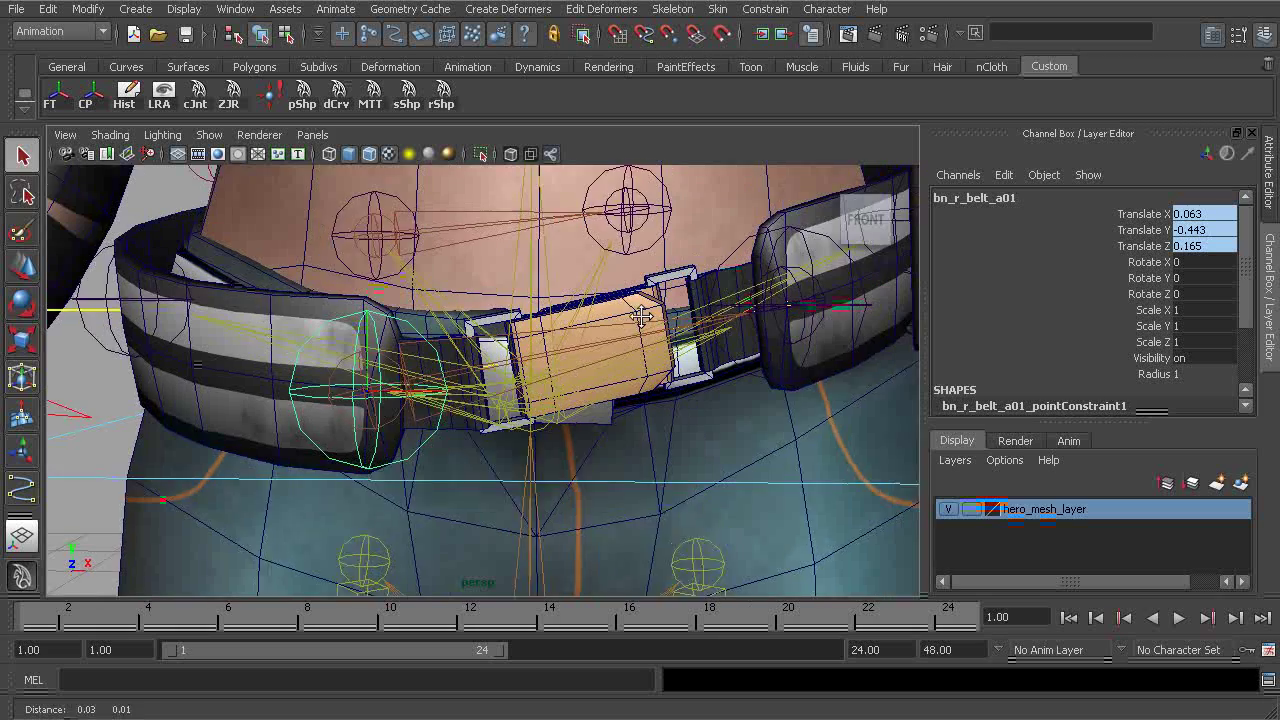
scroll(641, 316, down, 1)
scroll(552, 337, down, 1)
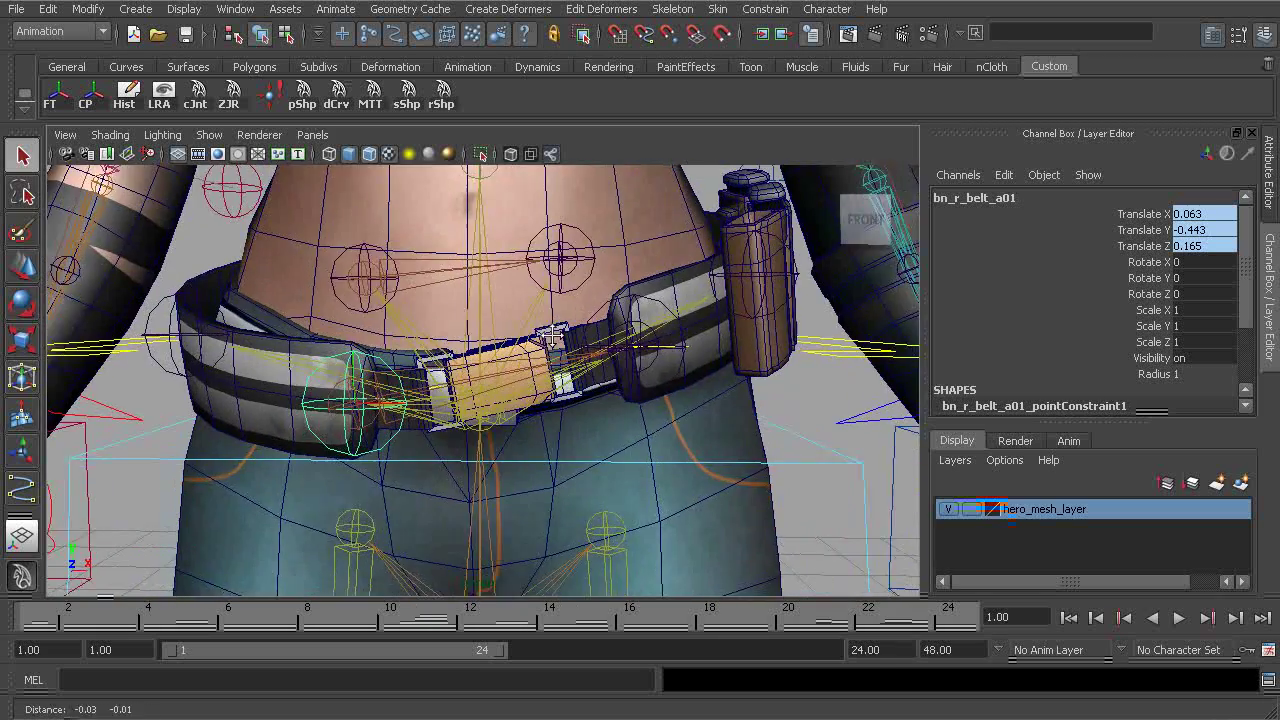
scroll(552, 337, down, 3)
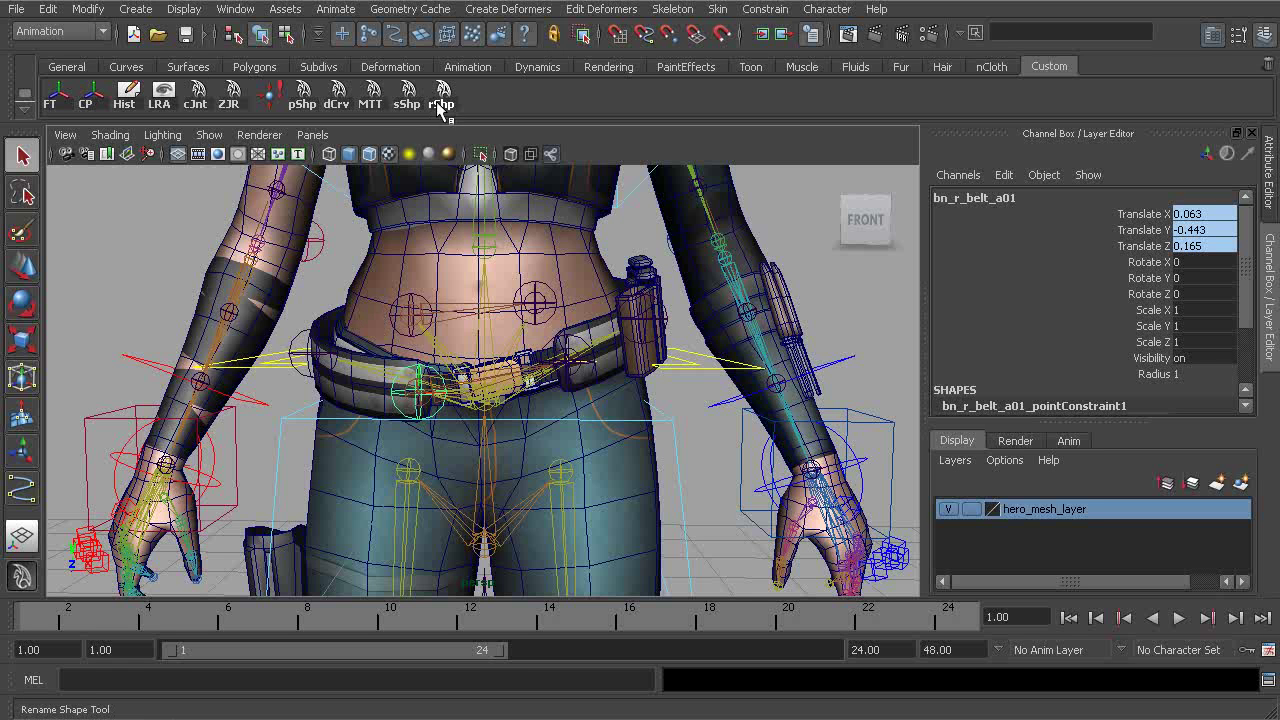
mouse_move(424, 344)
alt+mouse_down()
mouse_move(603, 352)
mouse_move(409, 336)
alt+mouse_up()
alt+right_drag(392, 348, 406, 350)
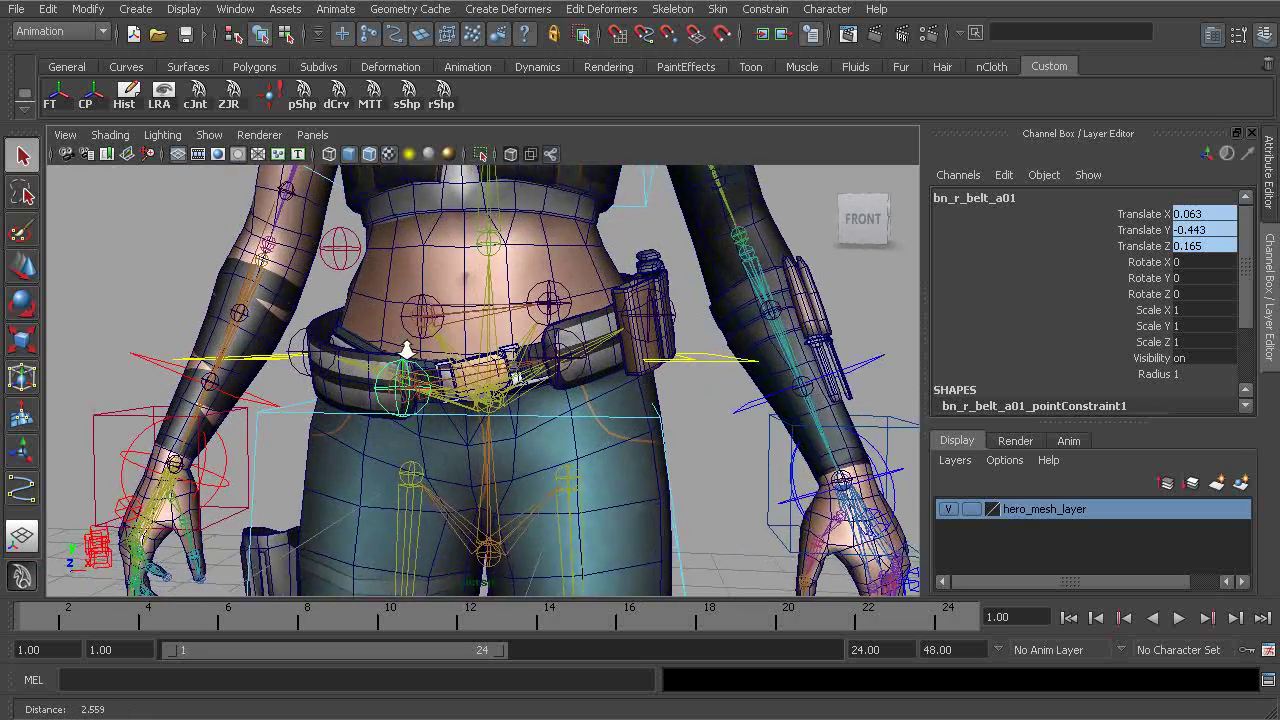
scroll(407, 350, up, 2)
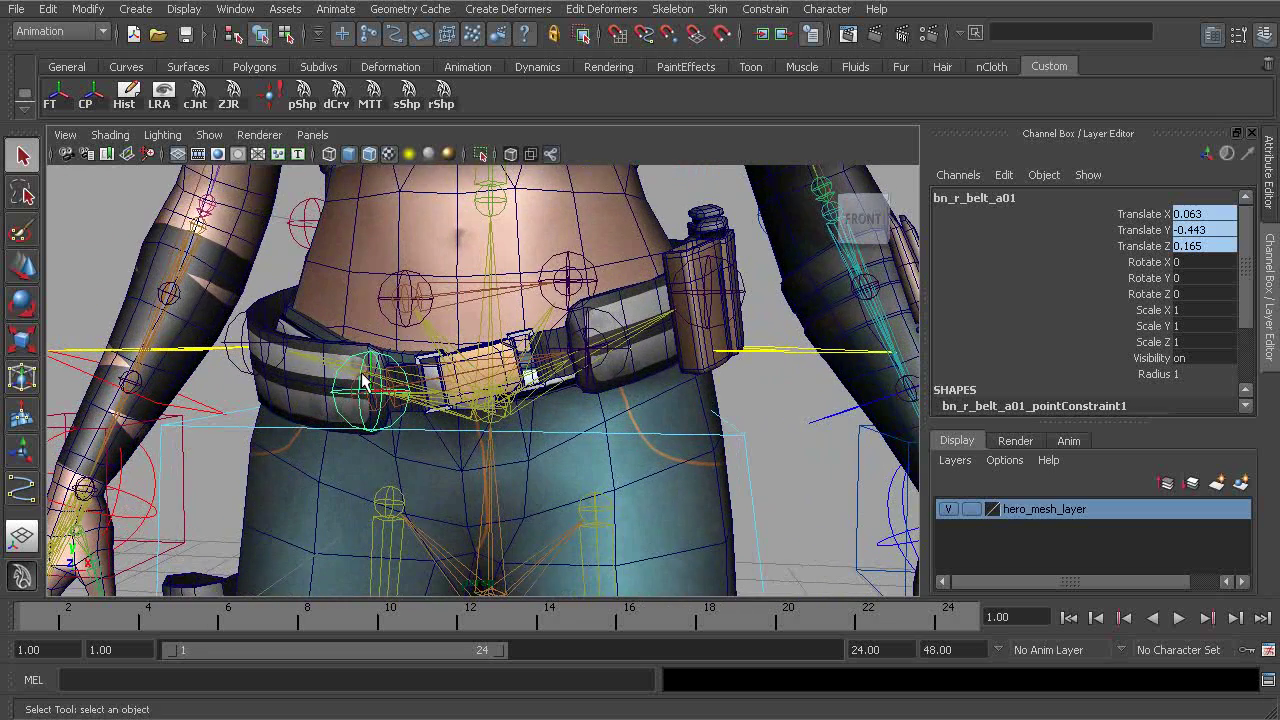
alt+drag(392, 400, 449, 400)
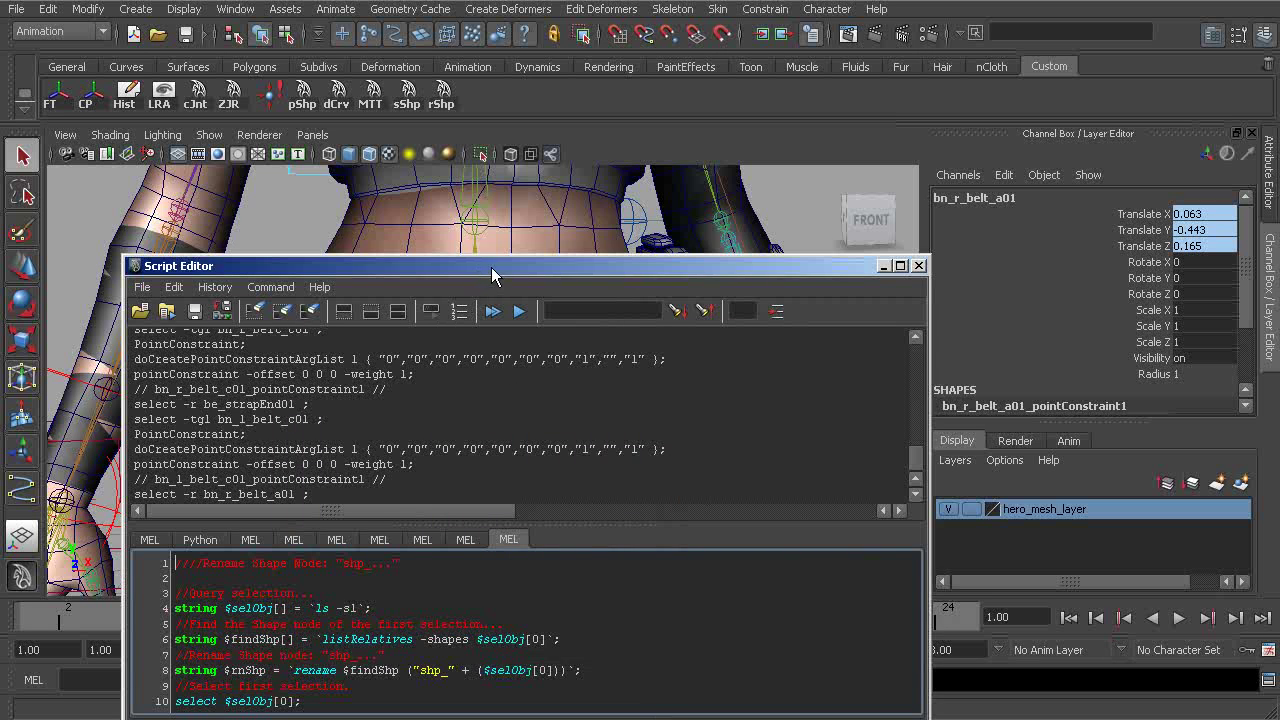
Clear the Script Editor's history and remove the shape-renaming script from its current MEL input area
drag(492, 269, 492, 188)
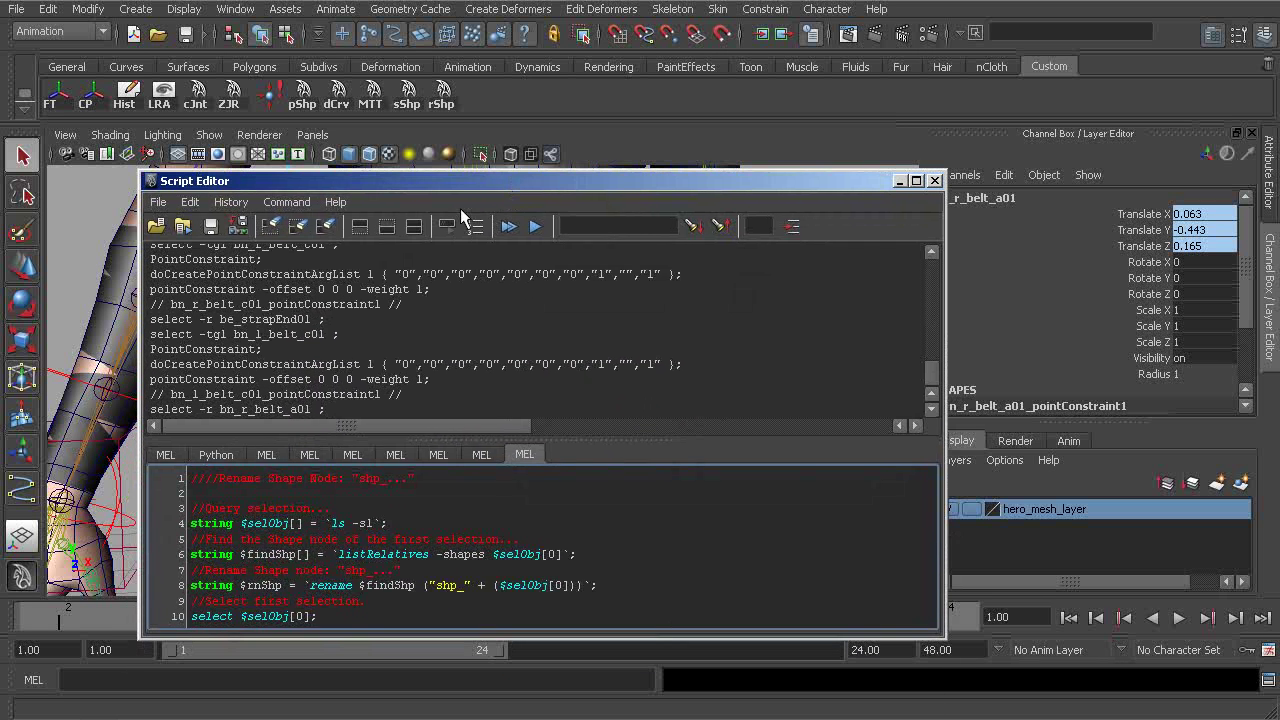
right_drag(352, 280, 359, 416)
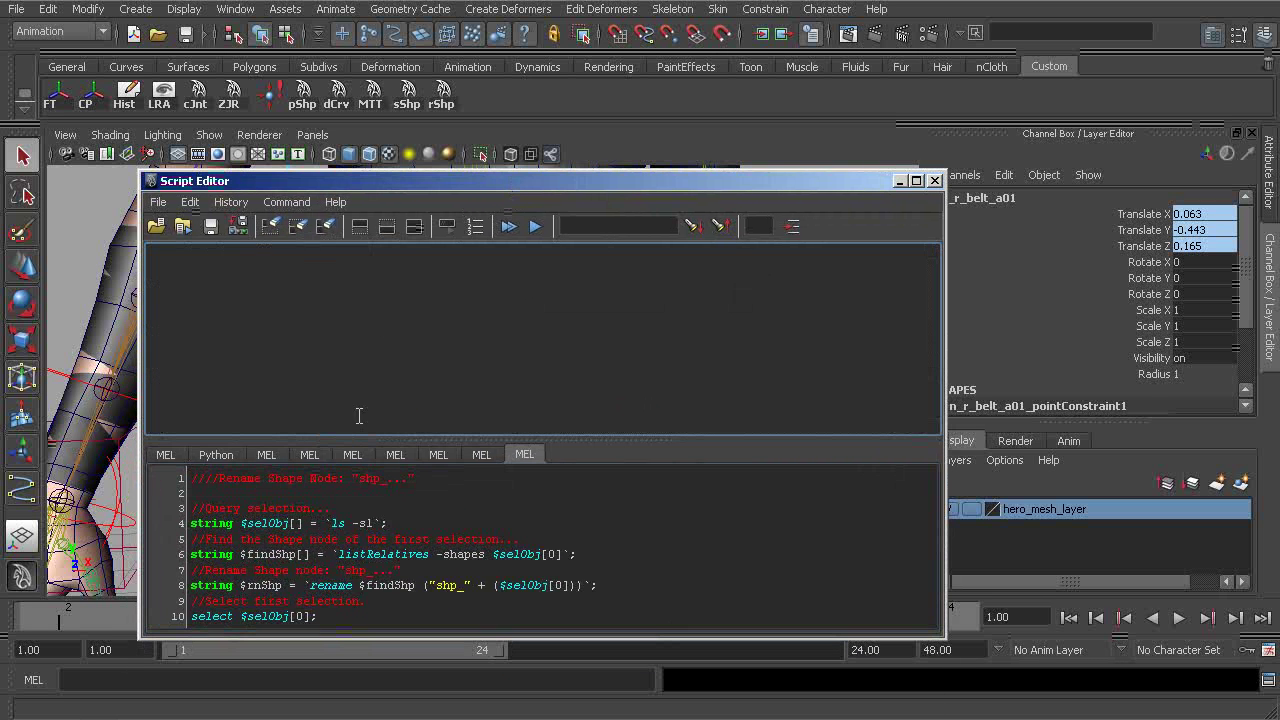
right_drag(314, 342, 330, 478)
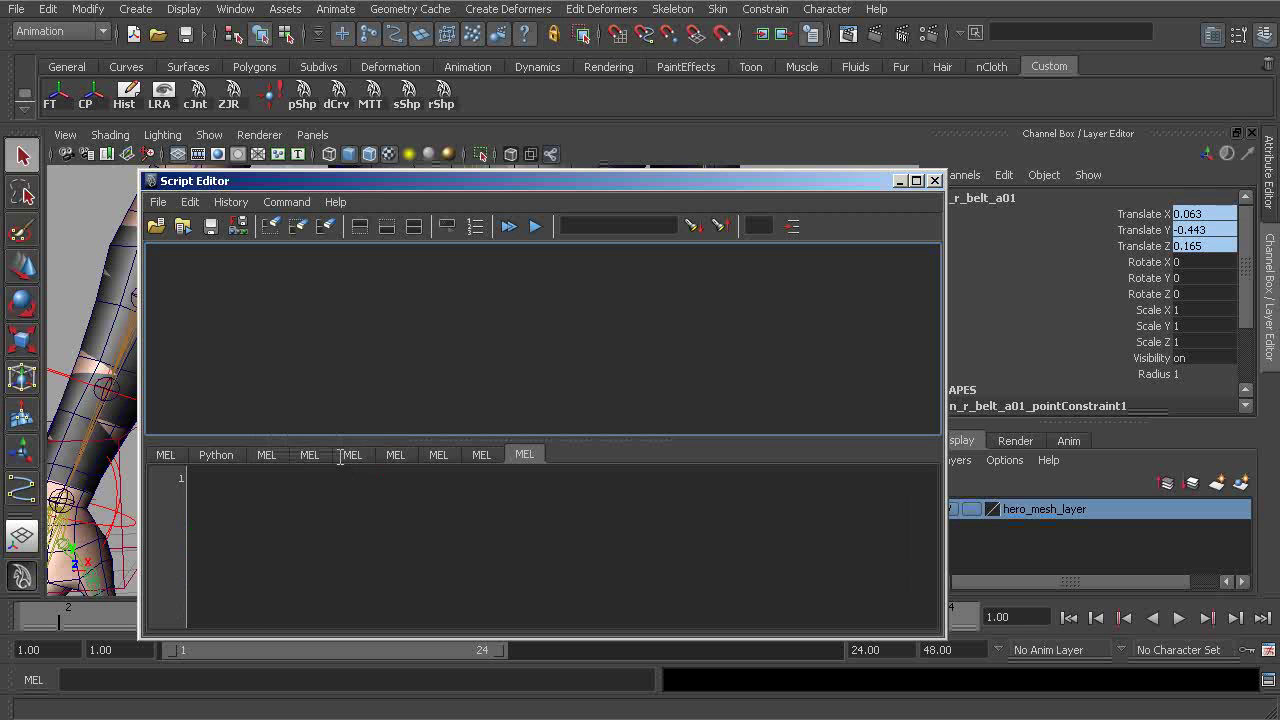
Load the jointCurve.mel script from the project's scripts folder into the Script Editor
click(158, 202)
click(192, 233)
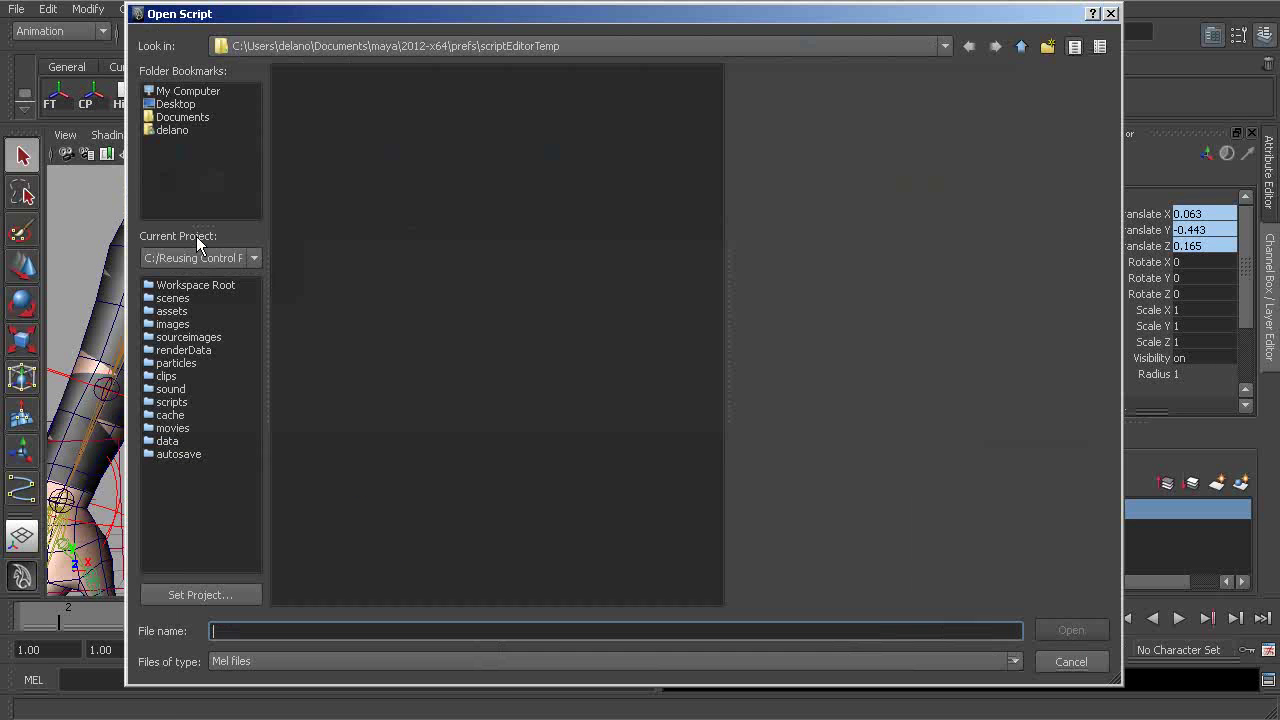
click(179, 403)
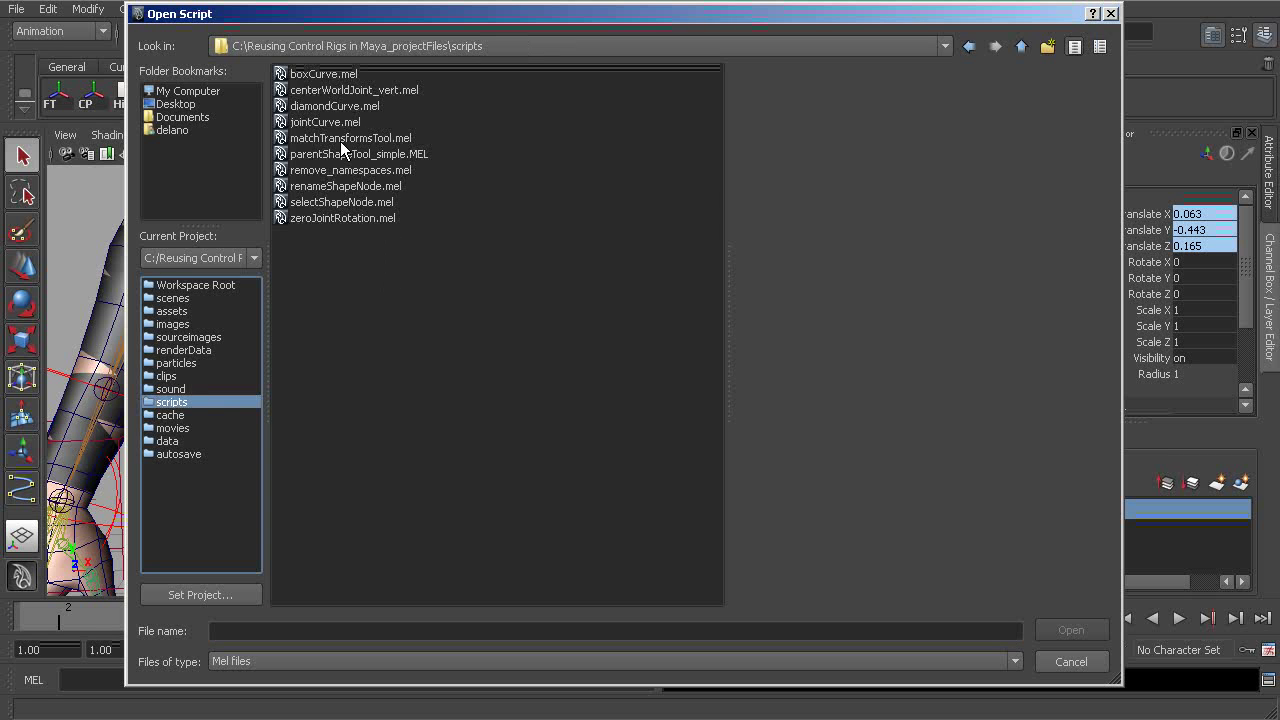
click(321, 123)
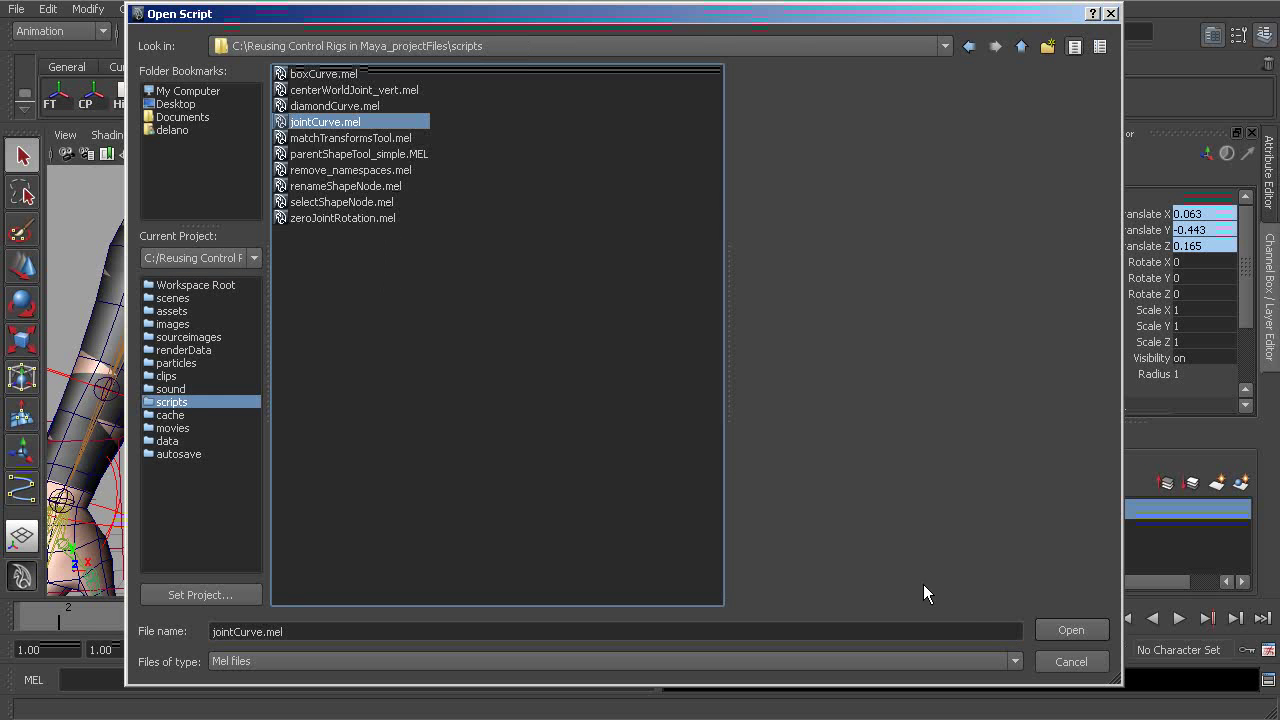
click(1067, 625)
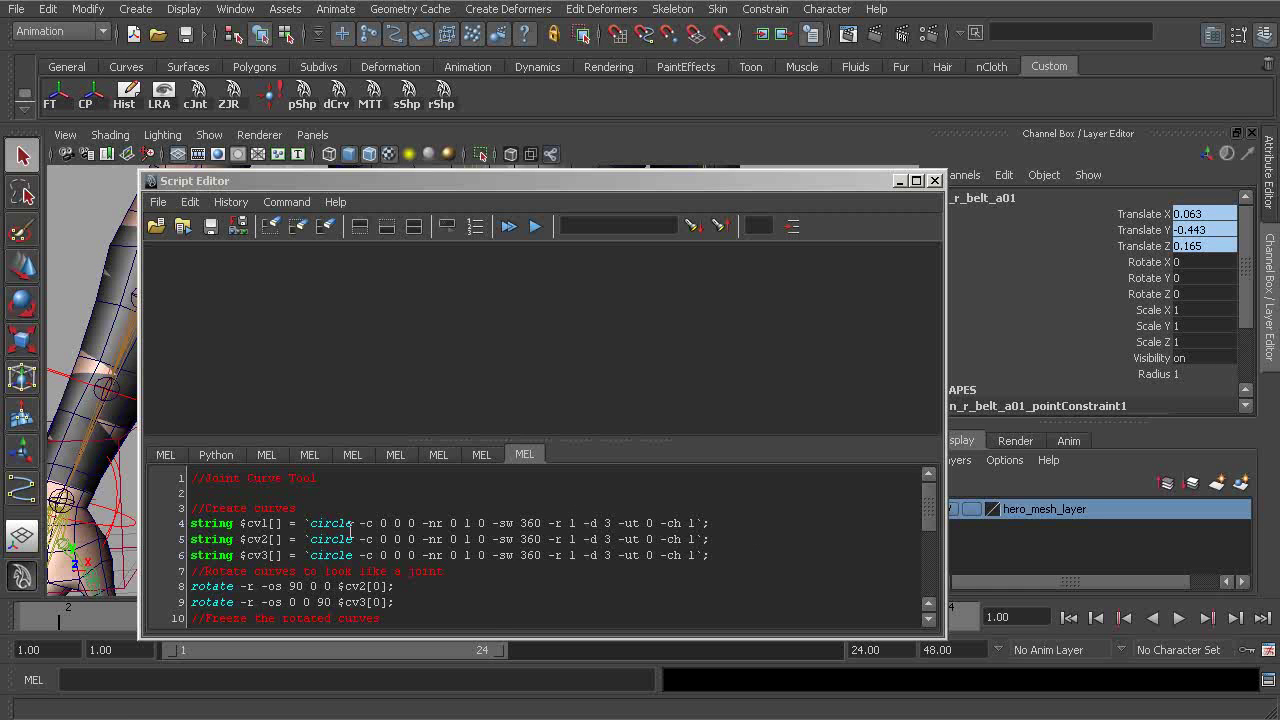
Read through the Joint Curve Tool script, from the circle creation and rotation to the shape parenting, renaming and history deletion
scroll(351, 527, down, 1)
scroll(346, 537, up, 1)
scroll(397, 541, down, 1)
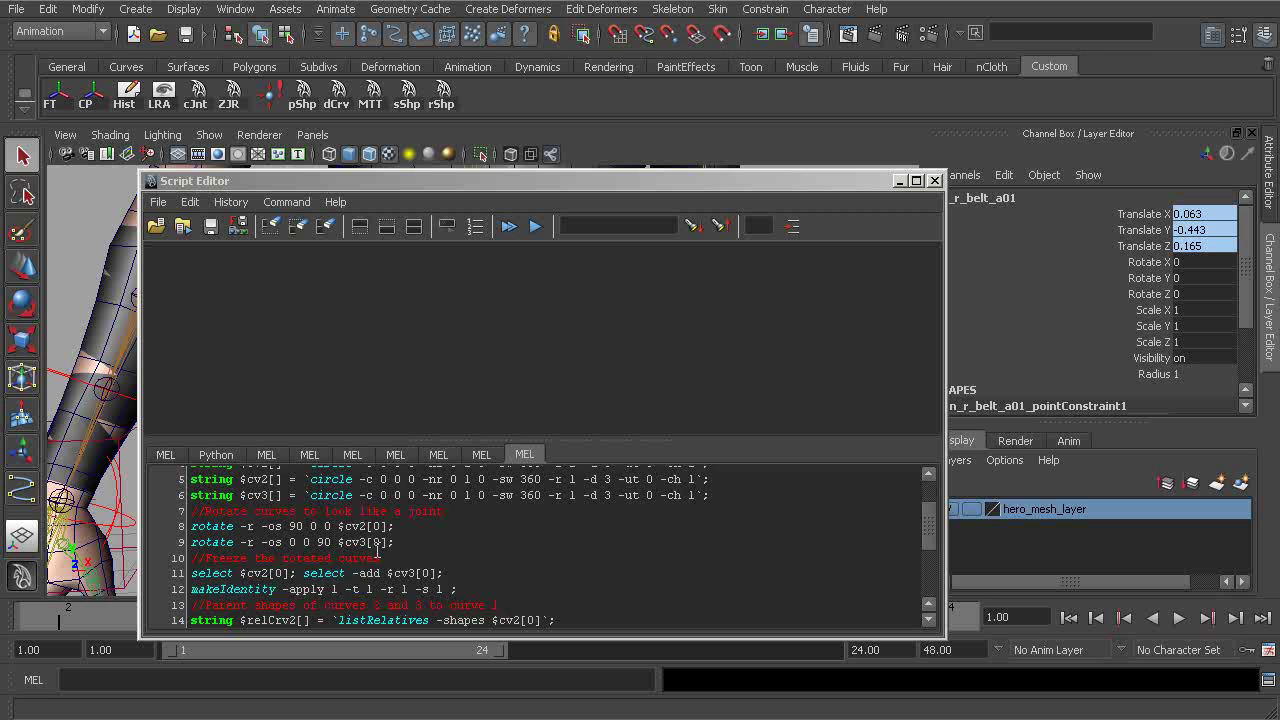
scroll(378, 556, up, 1)
ctrl+scroll(378, 556, up, 2)
scroll(469, 557, down, 1)
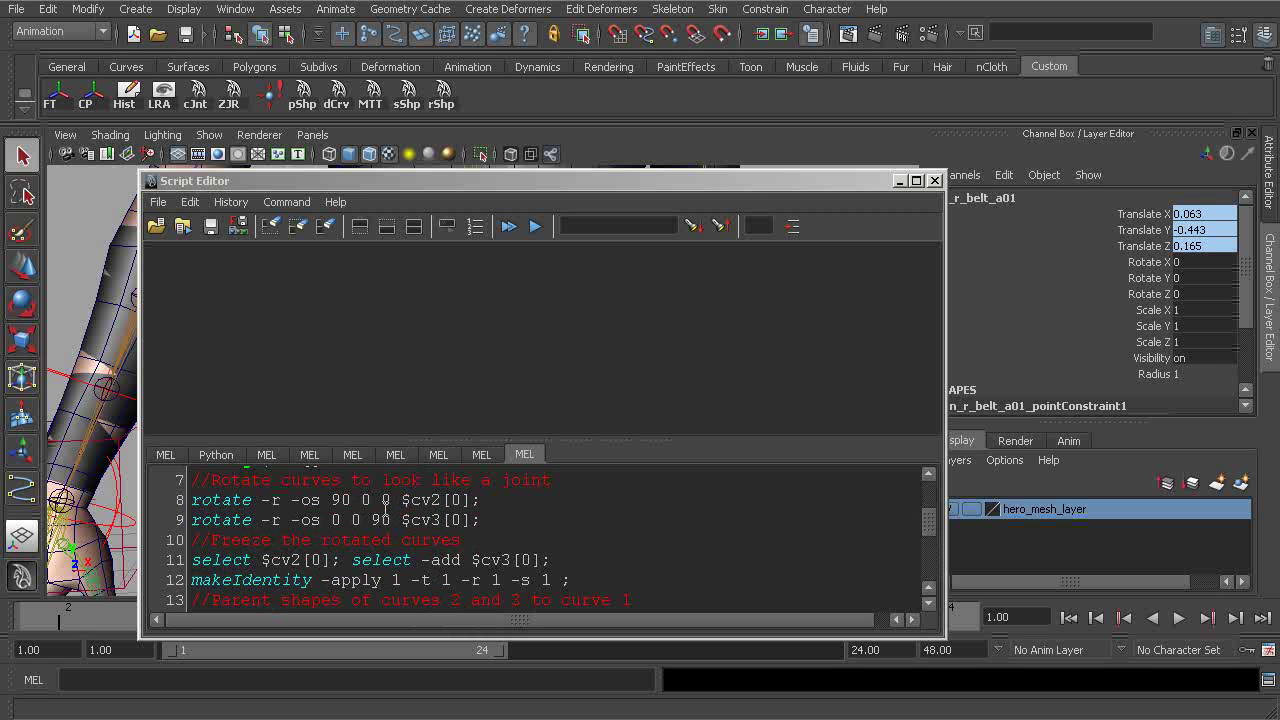
scroll(372, 514, up, 2)
scroll(412, 517, down, 1)
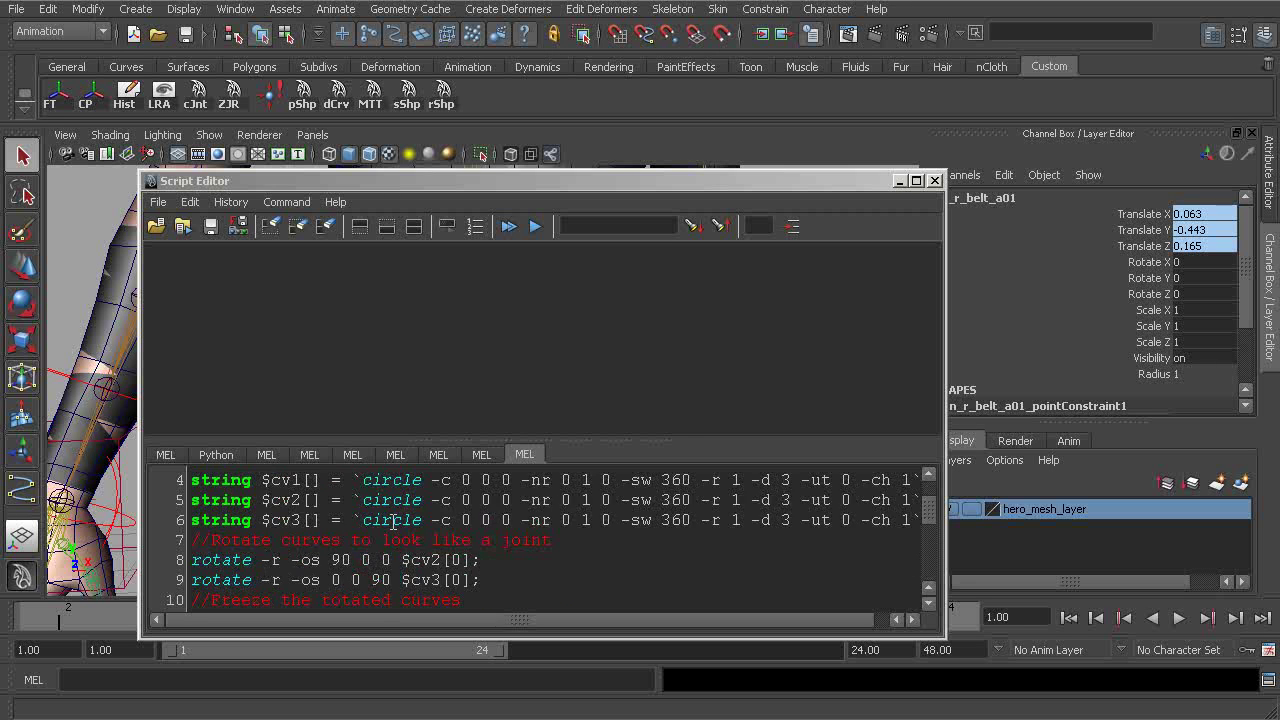
scroll(394, 521, down, 1)
scroll(440, 542, down, 1)
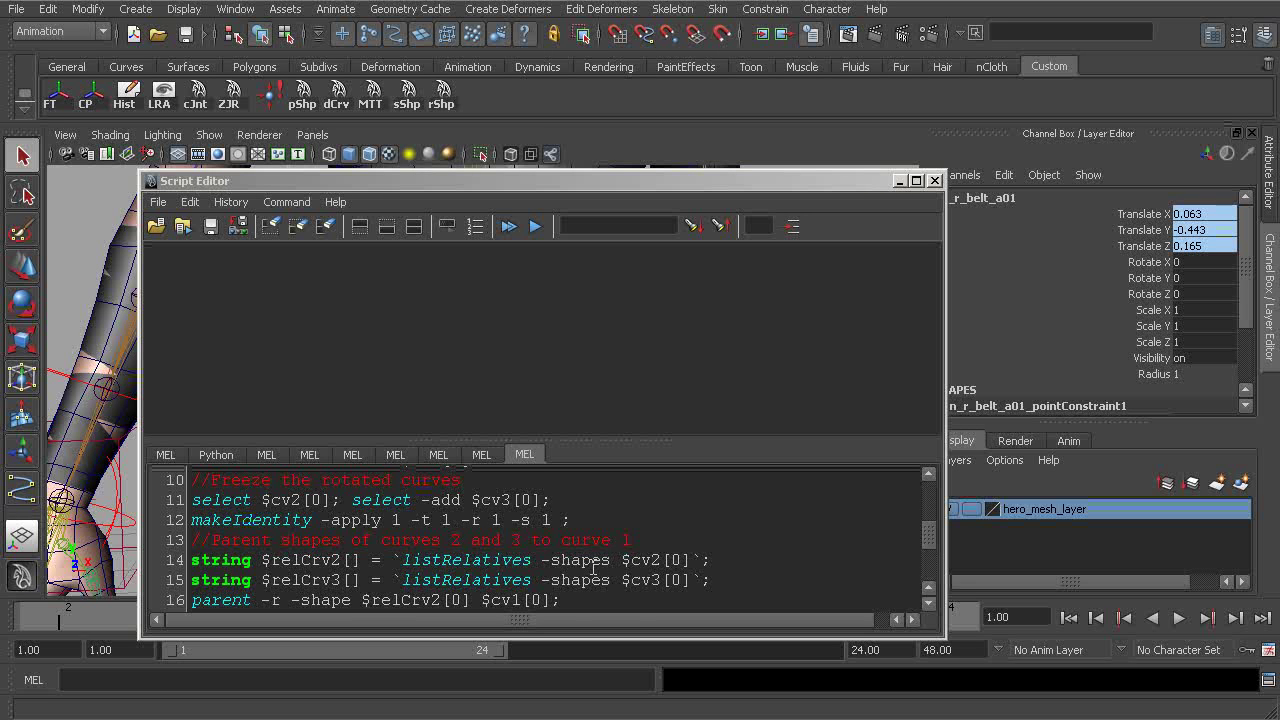
scroll(594, 568, down, 1)
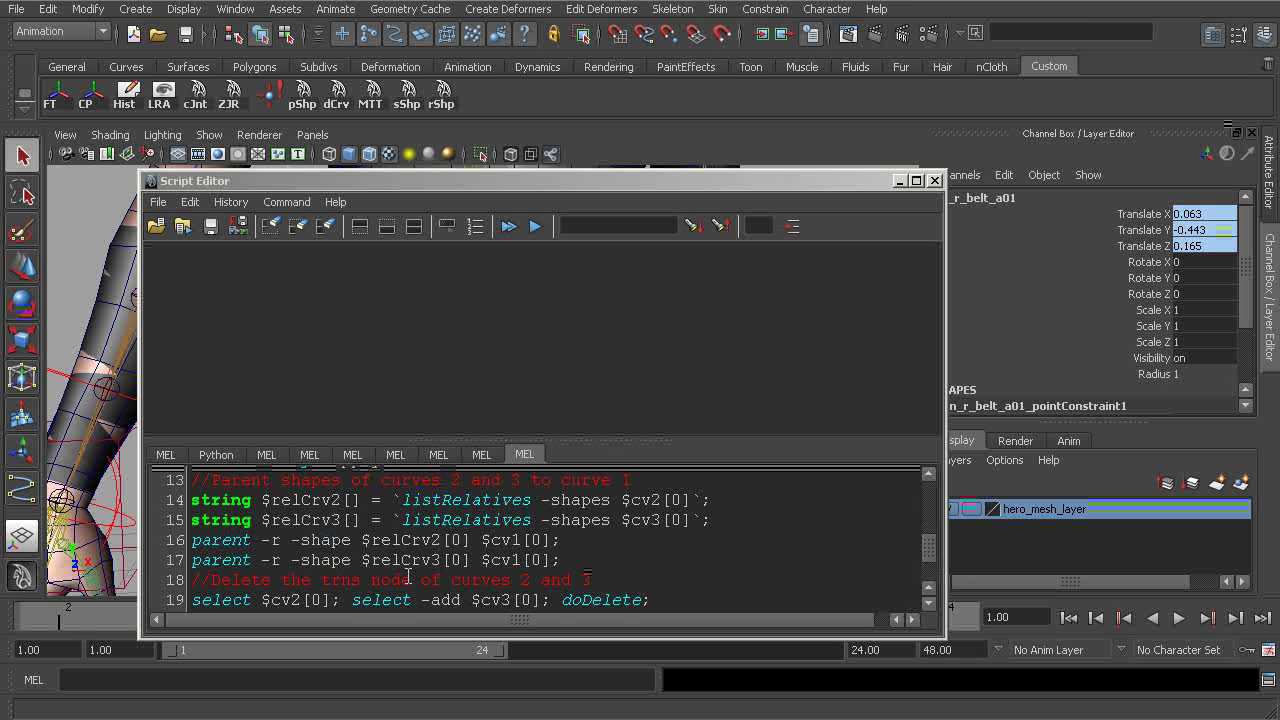
scroll(456, 540, down, 1)
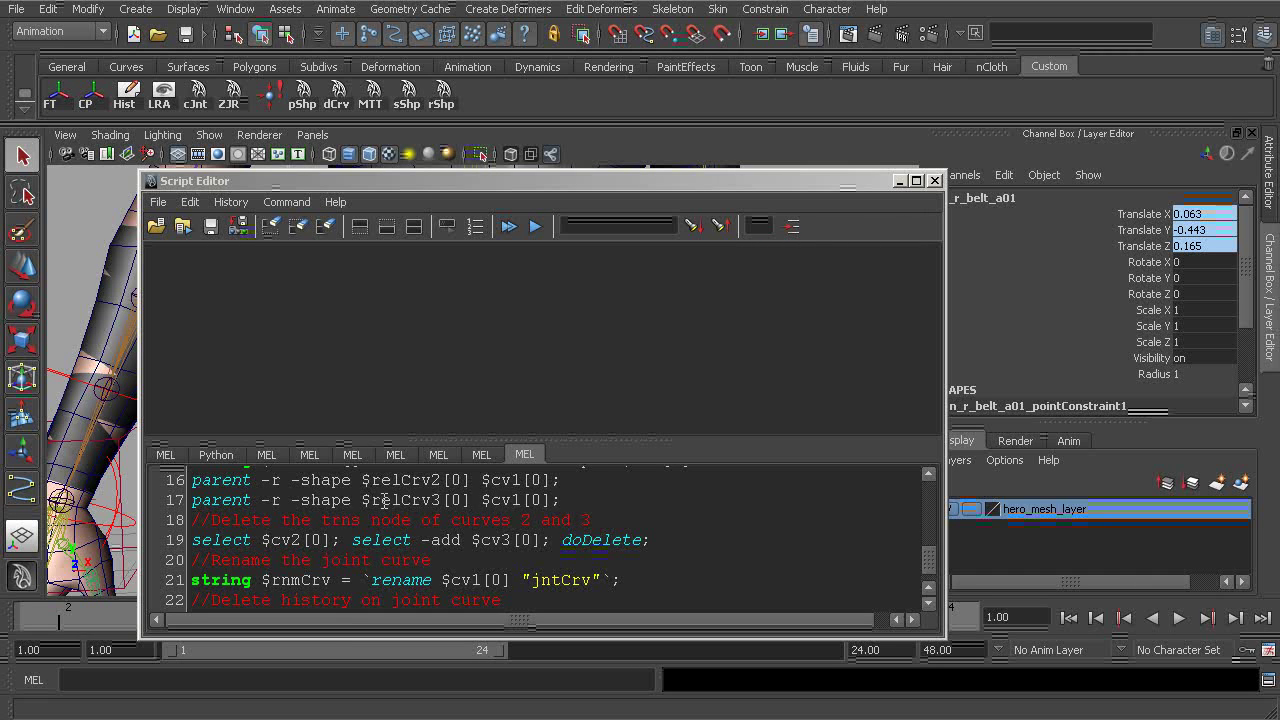
scroll(502, 539, down, 1)
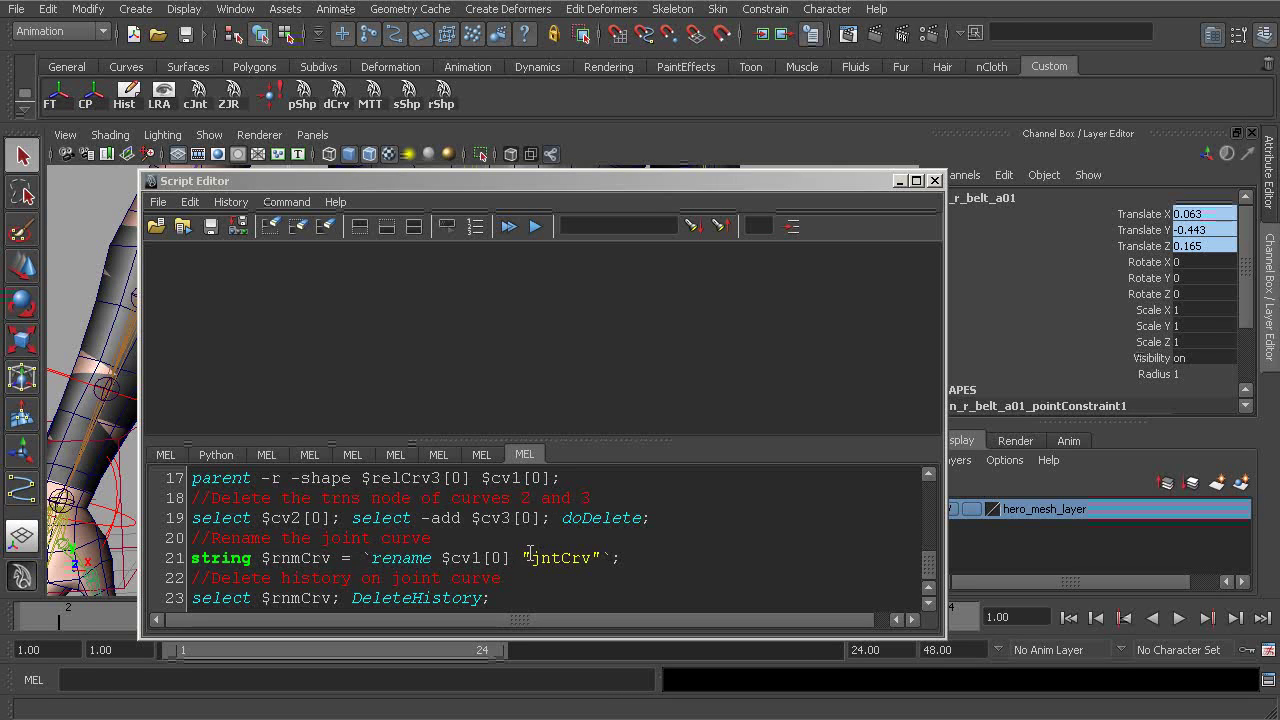
drag(531, 557, 597, 550)
click(472, 574)
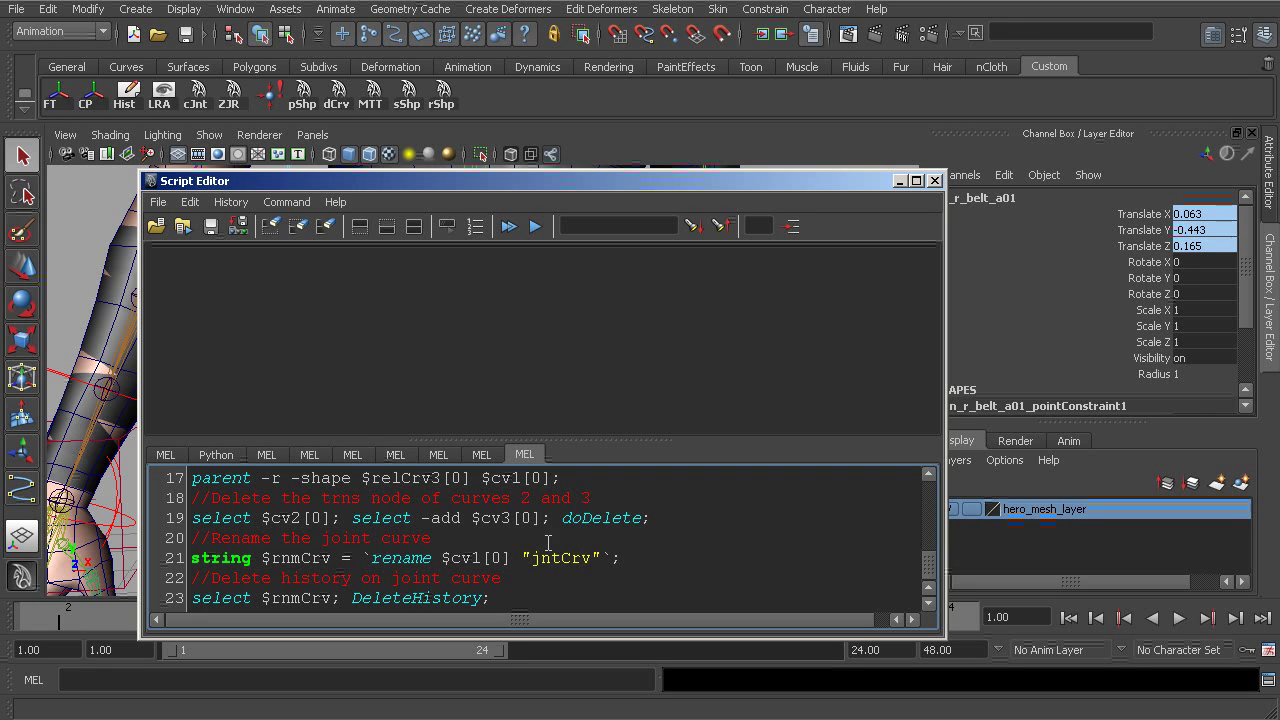
scroll(444, 553, up, 5)
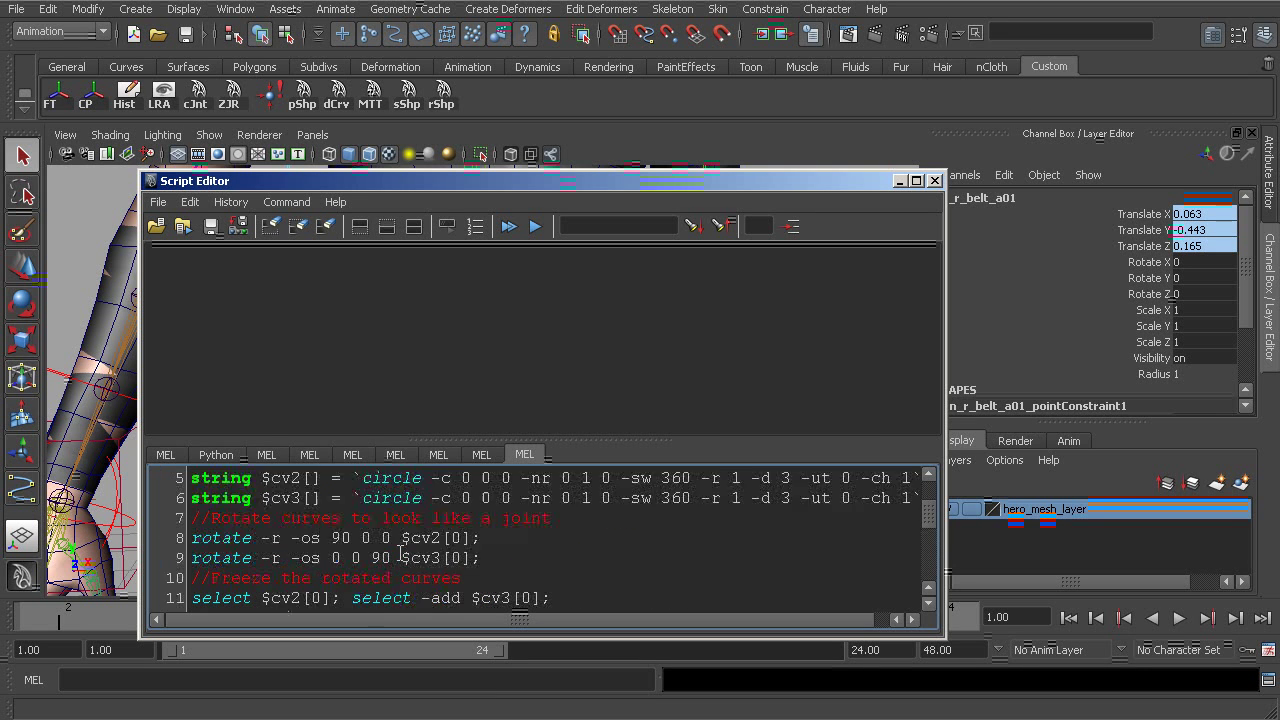
Add the entire Joint Curve Tool script to the Custom shelf as a new button and close the Script Editor
key(ctrl+a)
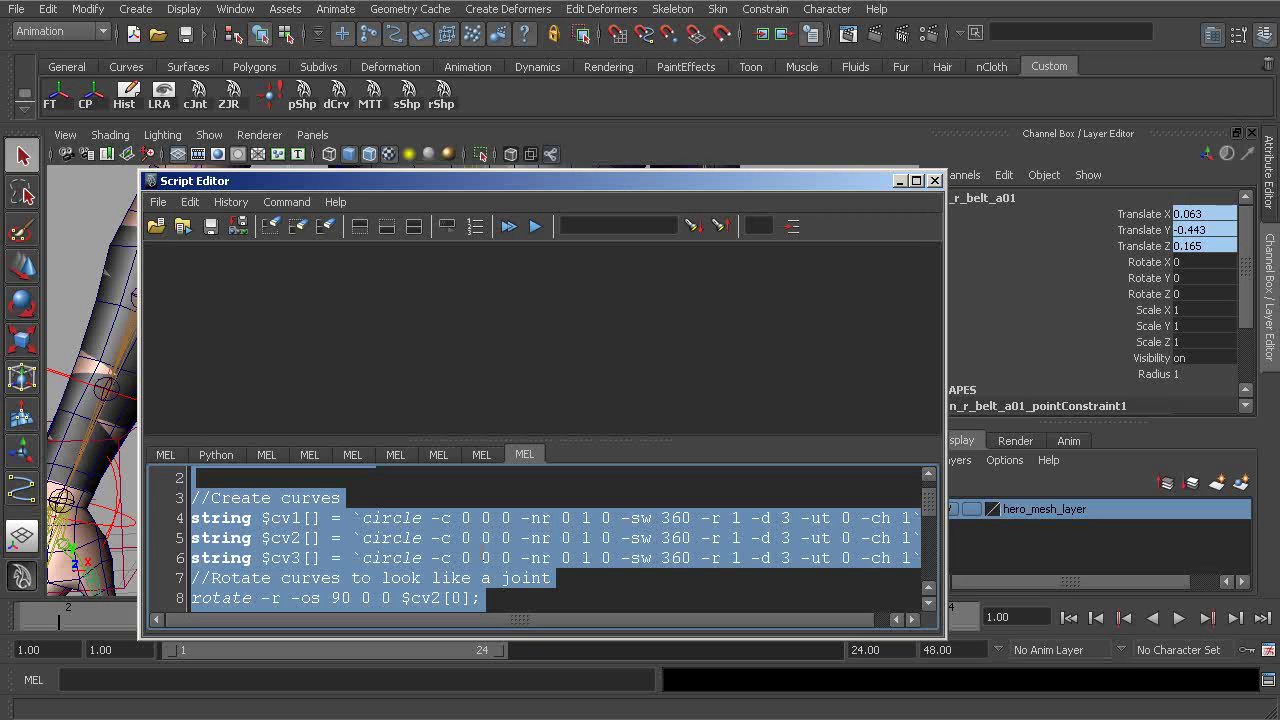
middle_drag(340, 560, 479, 92)
click(934, 181)
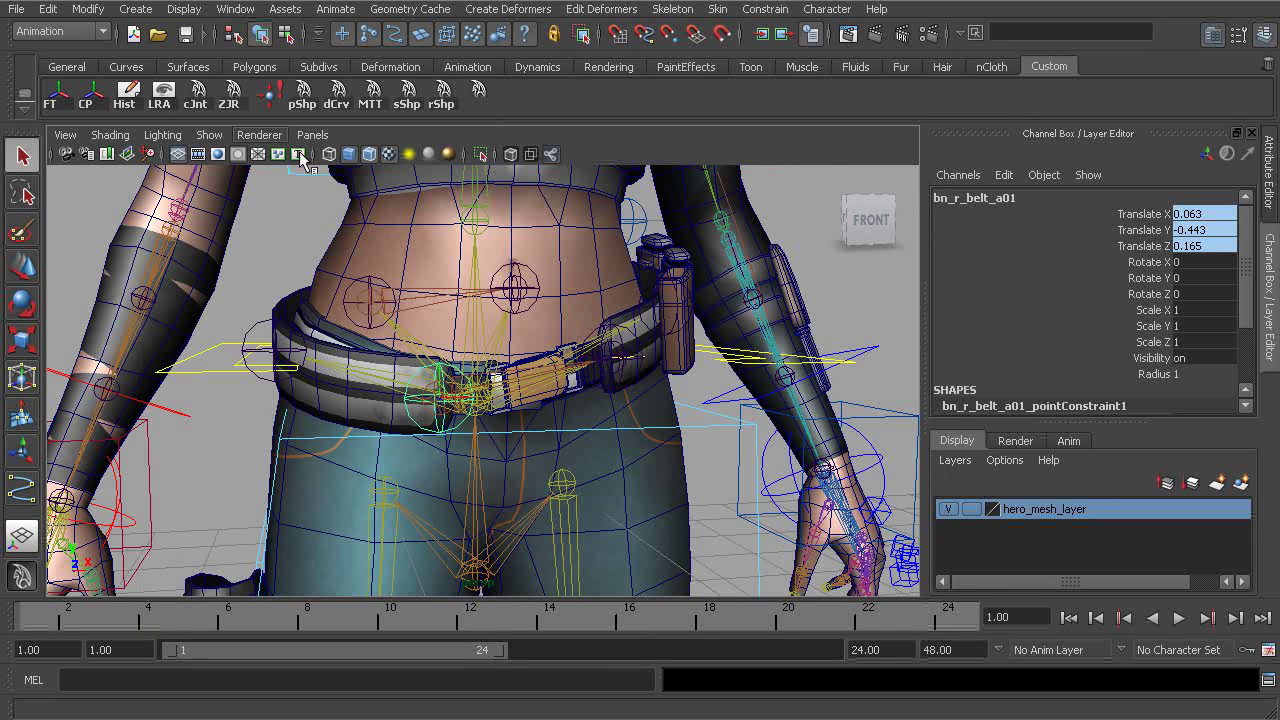
Rename the new Joint Curve Tool script entry on the Custom shelf to "Joint-shaped Curve" in the Shelf Editor
click(27, 112)
click(92, 142)
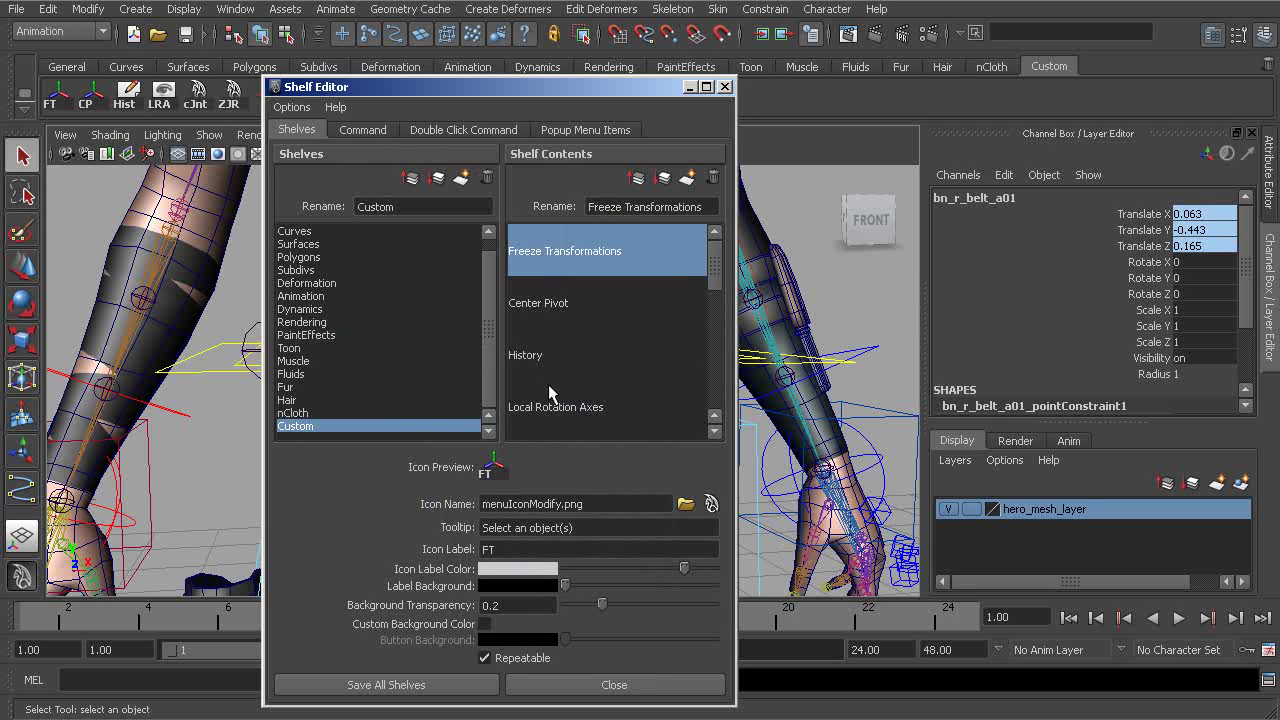
drag(712, 268, 713, 385)
click(580, 405)
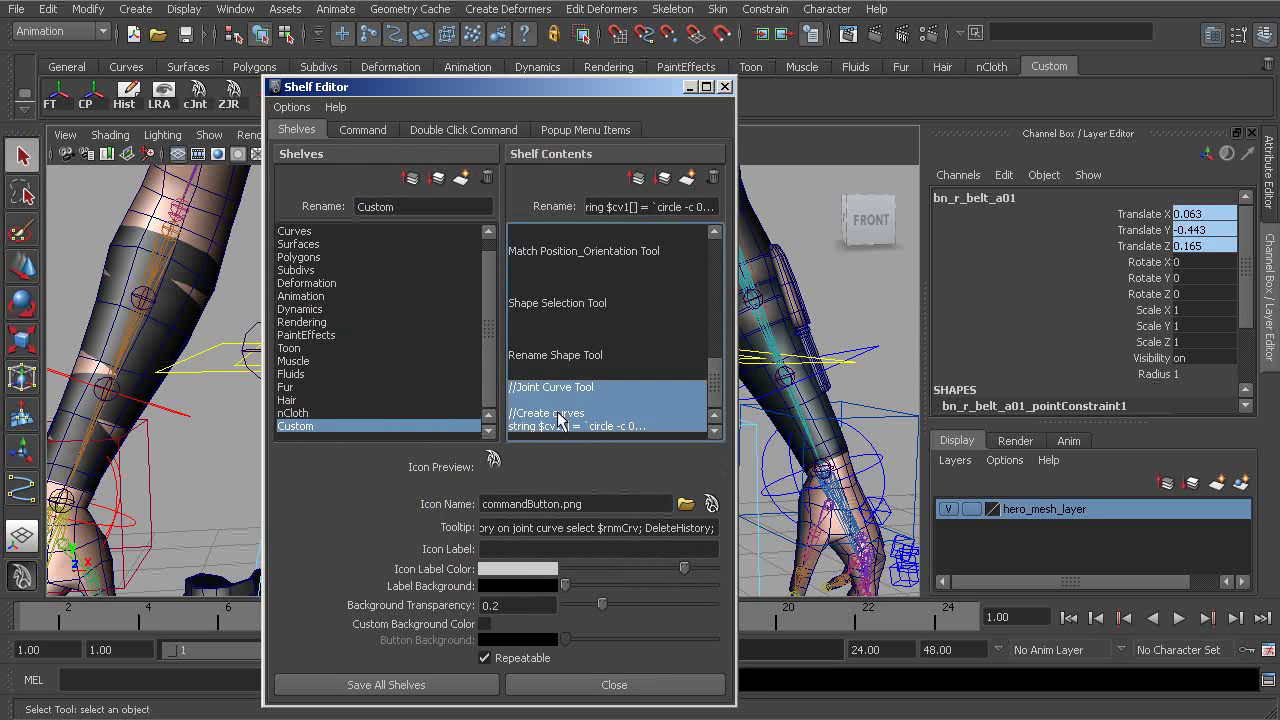
click(652, 206)
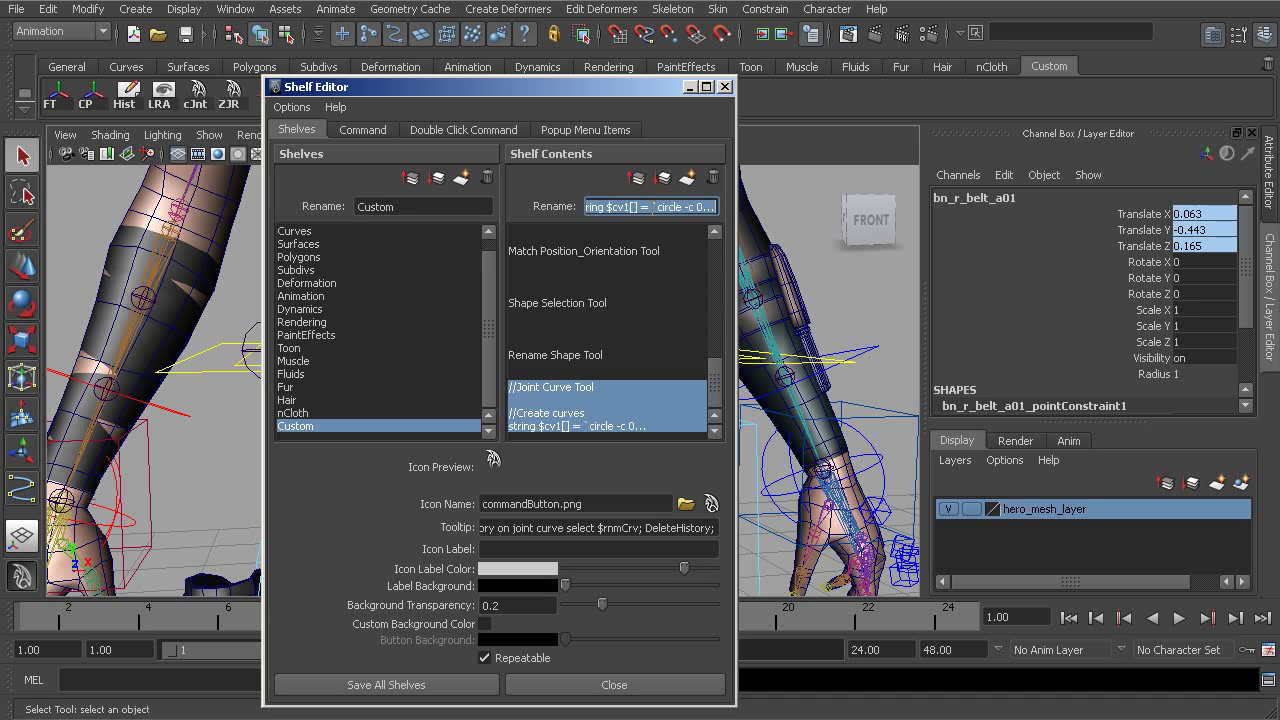
text(Joint-shaped)
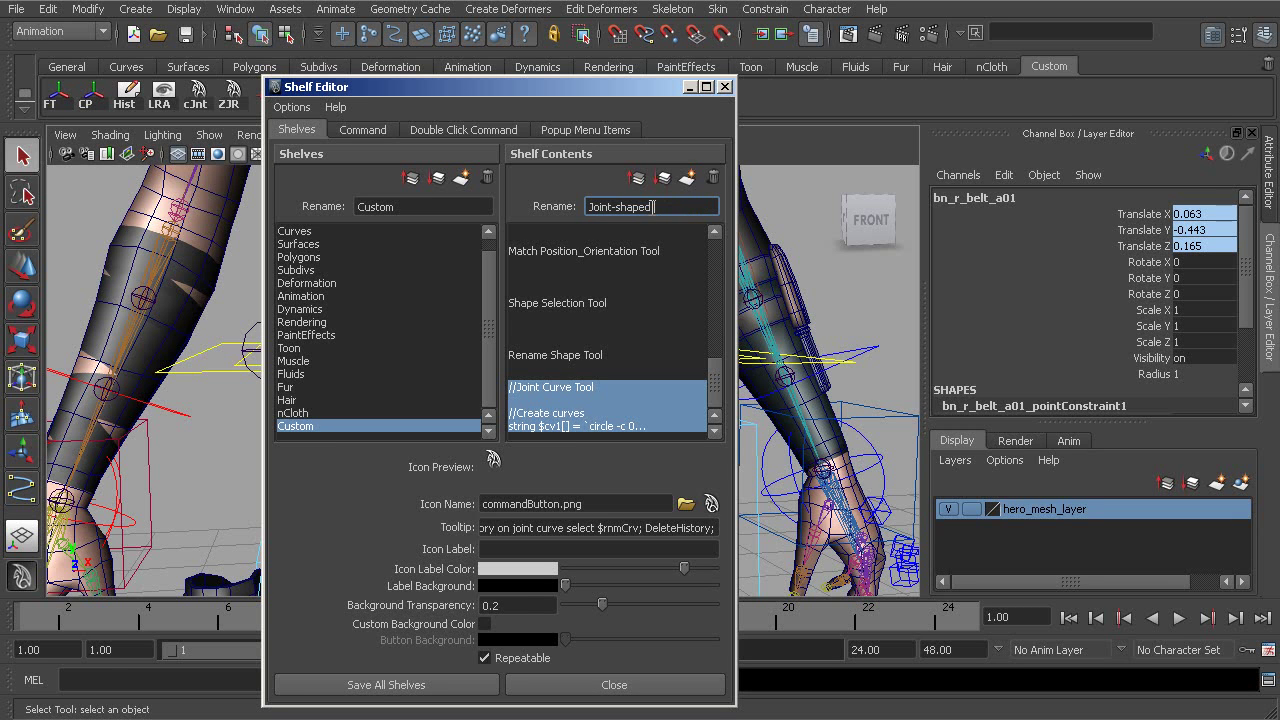
text( Curve)
Give the new shelf button the tooltip "Joint-shaped Curve" and the icon label "jCrv", and save all shelves
triple_click(652, 206)
key(ctrl+c)
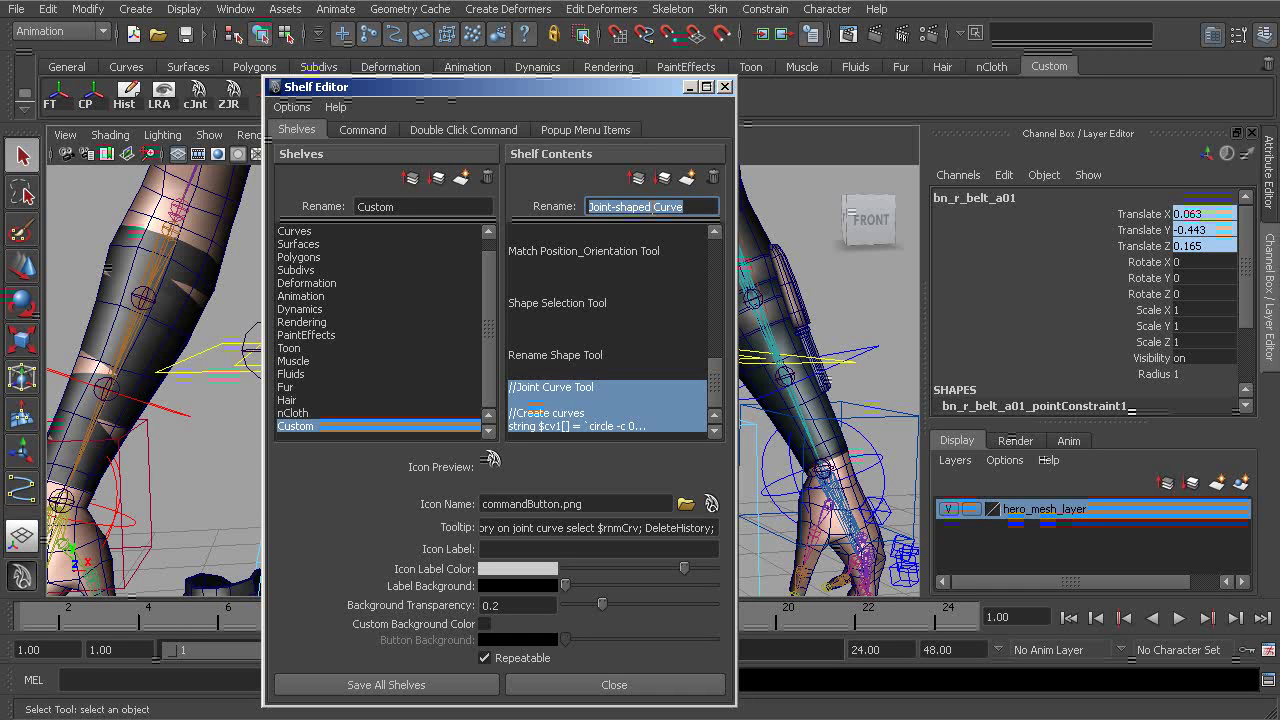
click(544, 528)
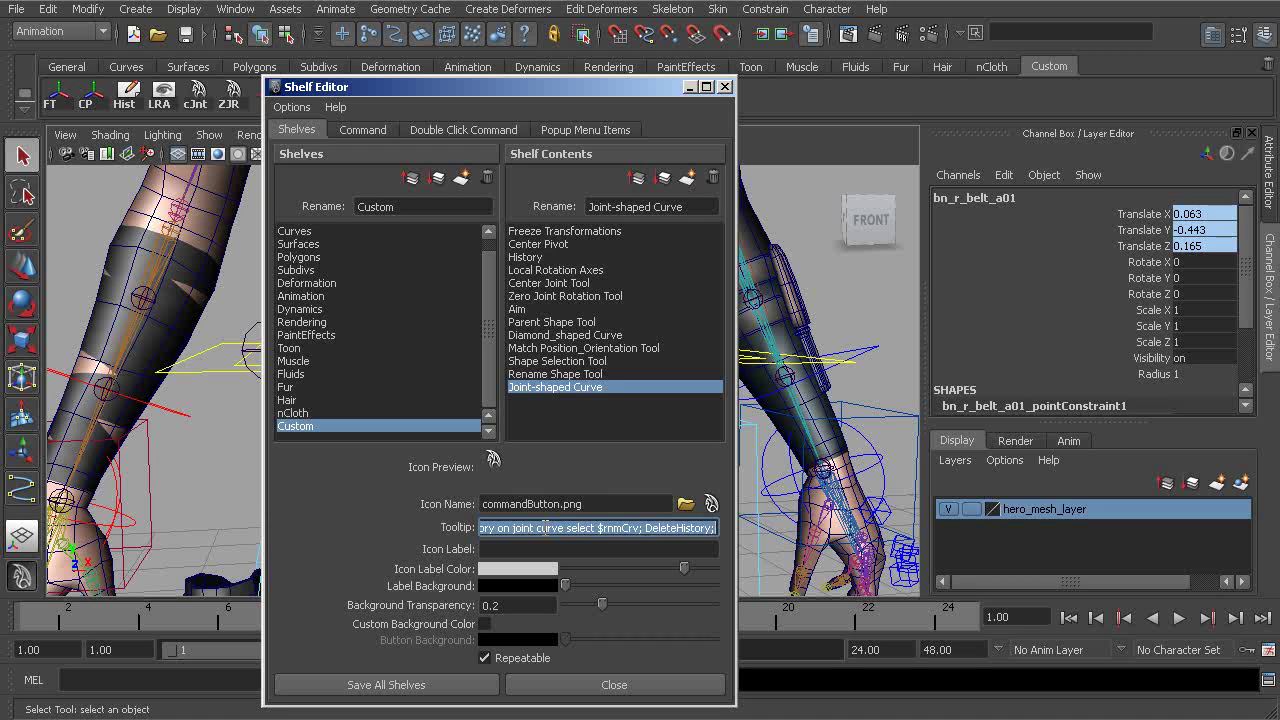
key(ctrl+v)
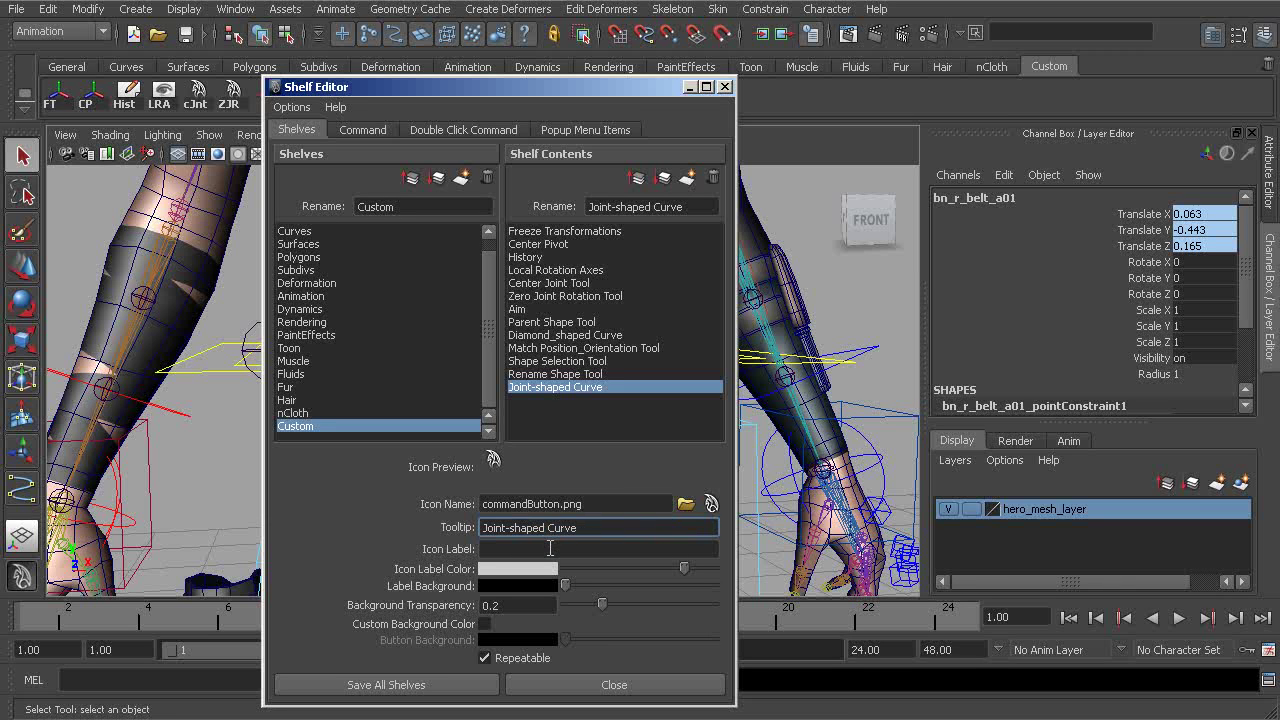
click(550, 548)
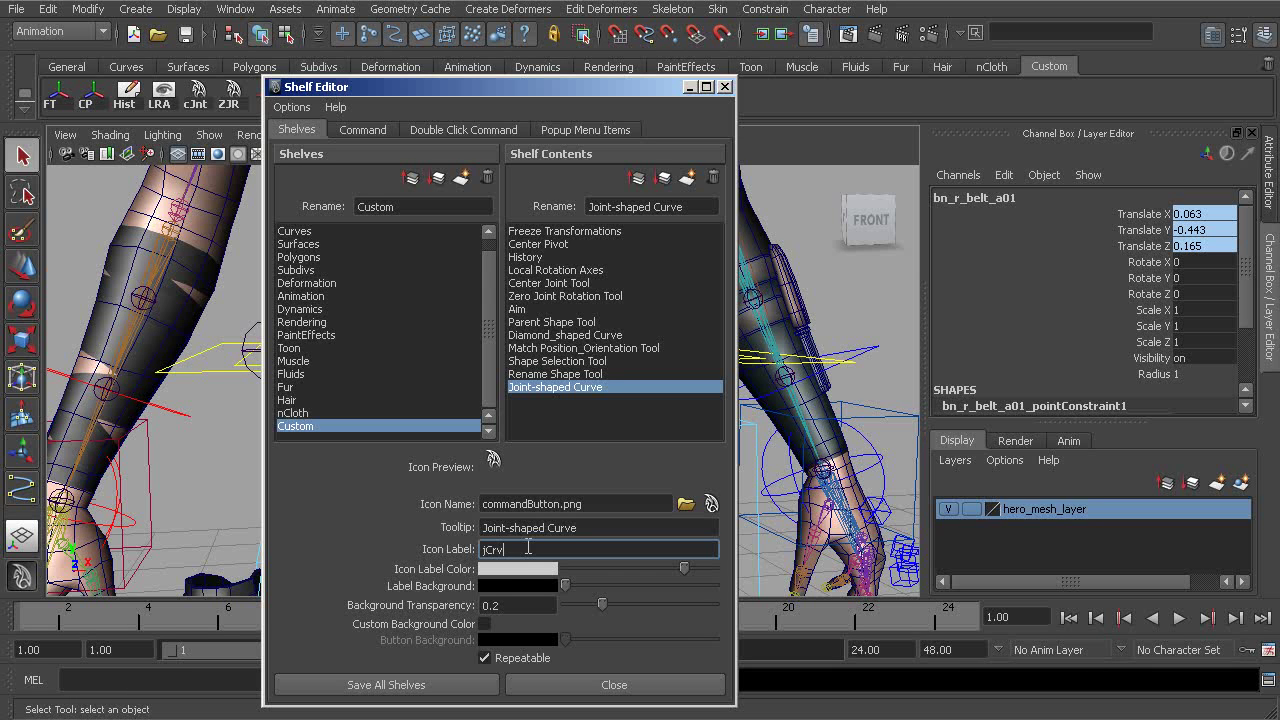
click(396, 686)
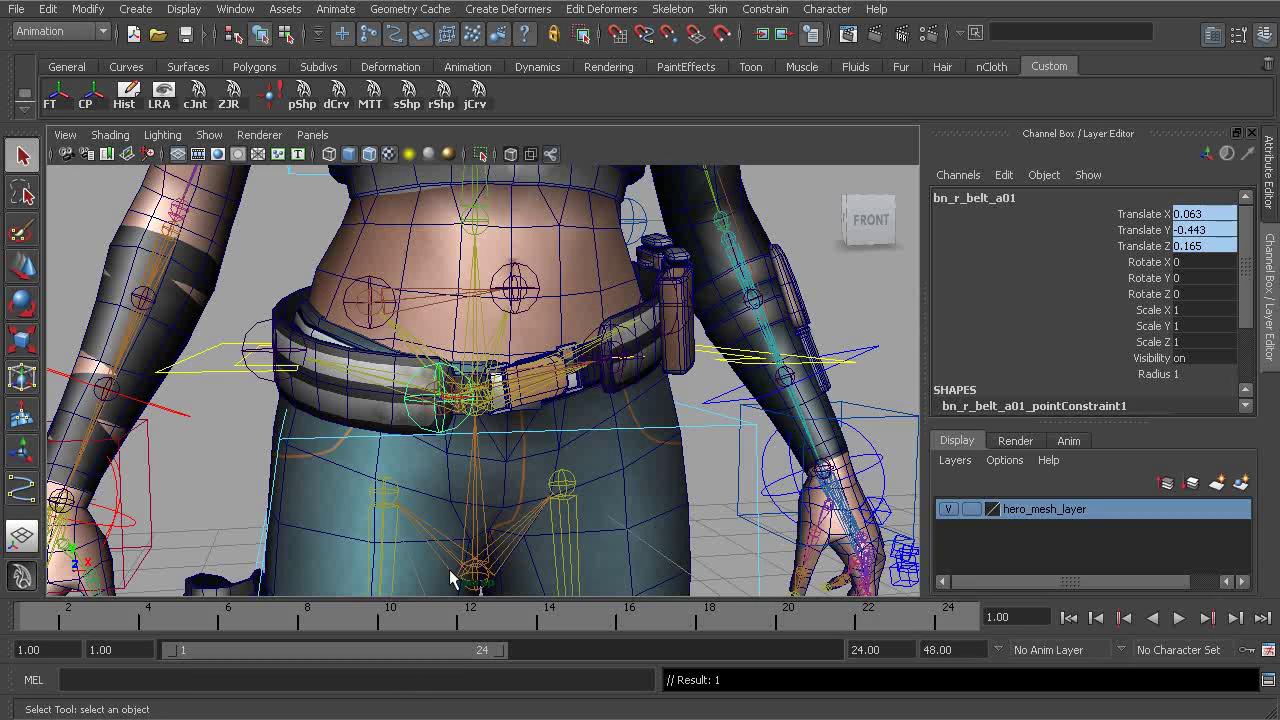
Deselect the belt joint and create a joint-shaped curve with the new jCrv shelf tool
alt+right_drag(596, 389, 376, 345)
alt+drag(376, 345, 334, 348)
click(248, 255)
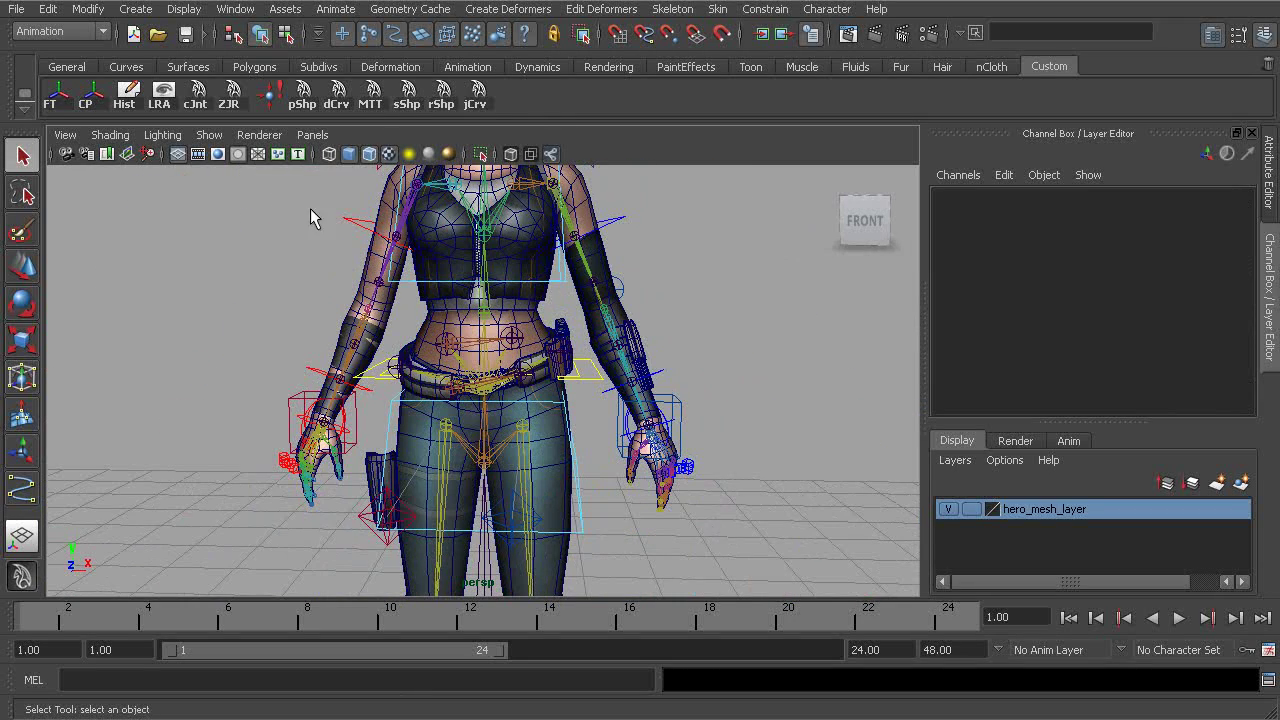
click(475, 95)
Snap the joint curve to the right front belt joint beside the buckle, at about X -0.165, Y 3.512, Z 0.547
alt+drag(504, 249, 488, 419)
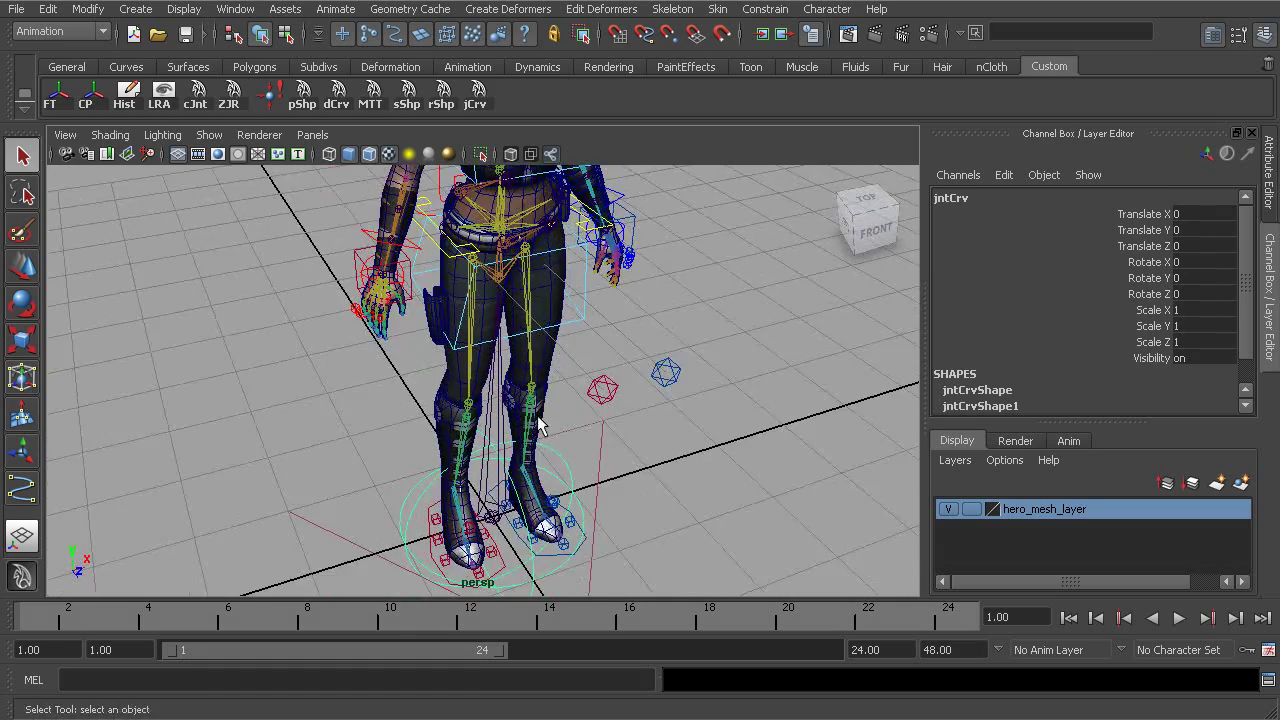
alt+drag(537, 417, 450, 410)
alt+right_drag(470, 430, 529, 434)
alt+middle_drag(529, 434, 525, 520)
mouse_move(515, 460)
alt+mouse_down()
mouse_move(506, 474)
mouse_move(505, 440)
alt+mouse_up()
alt+right_drag(505, 430, 561, 419)
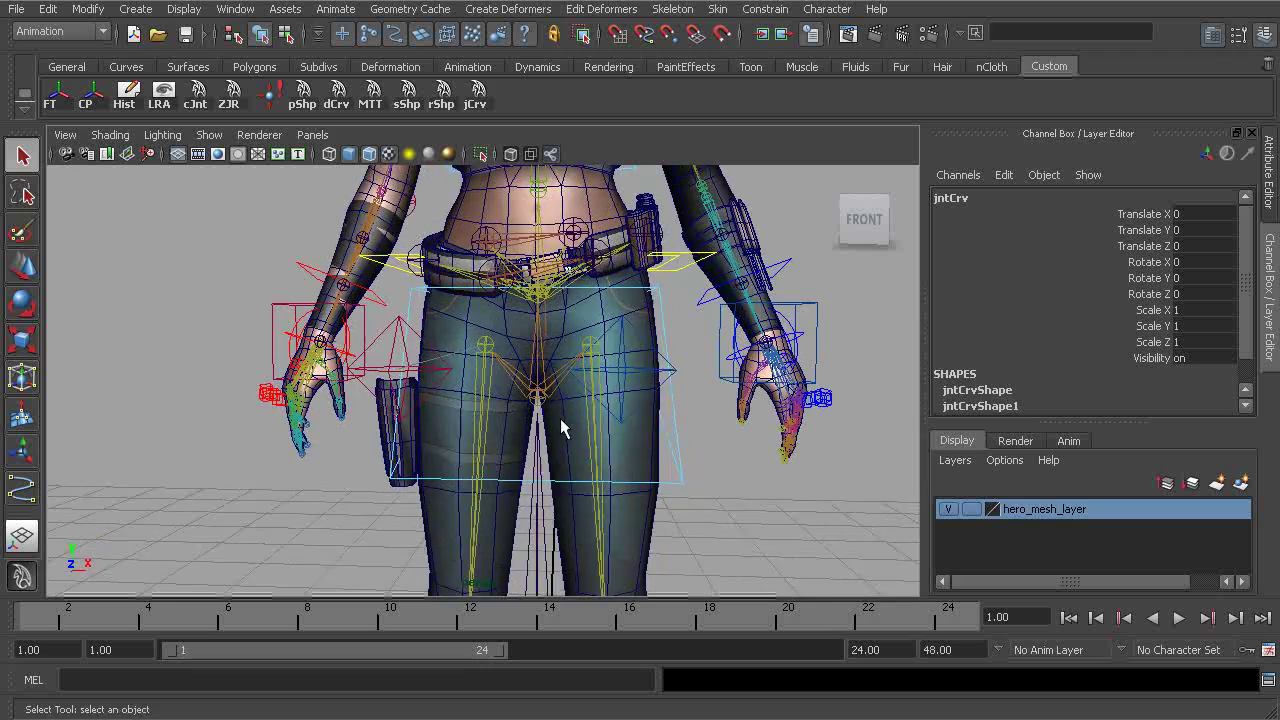
alt+middle_drag(560, 419, 569, 465)
alt+drag(501, 379, 440, 340)
alt+right_drag(440, 350, 545, 375)
alt+middle_drag(545, 375, 549, 433)
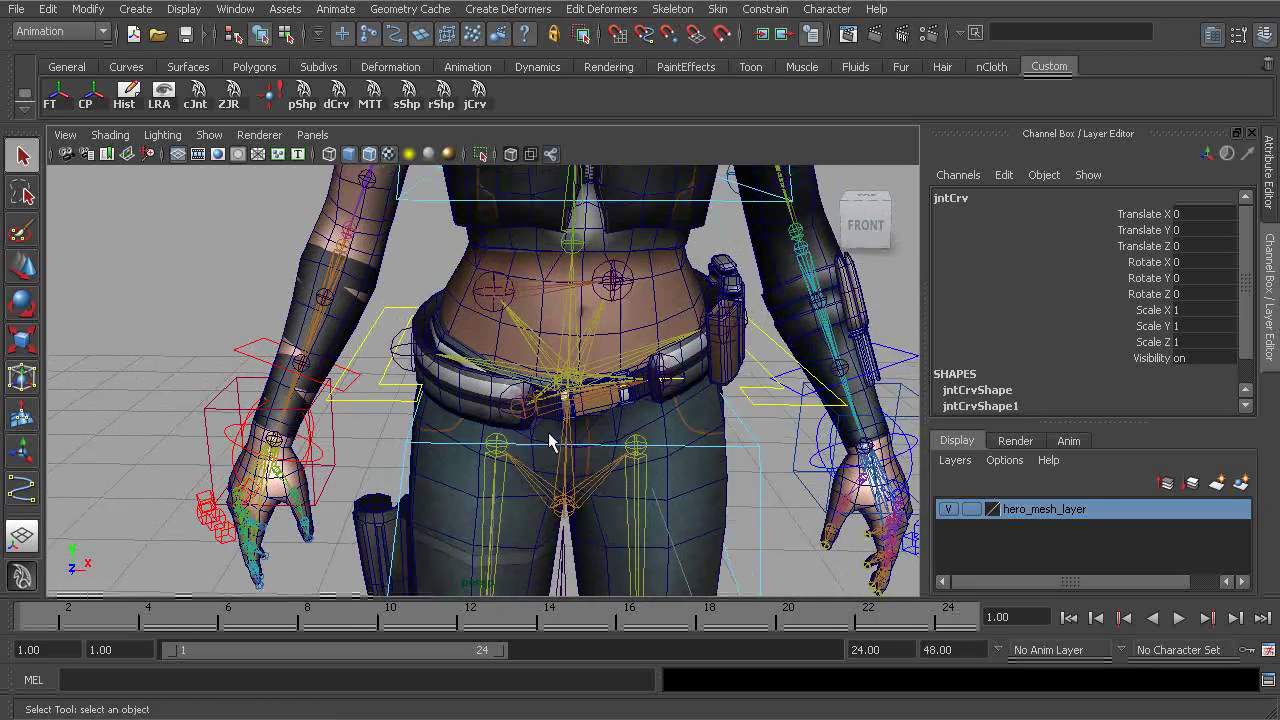
alt+right_drag(550, 441, 588, 441)
key(w)
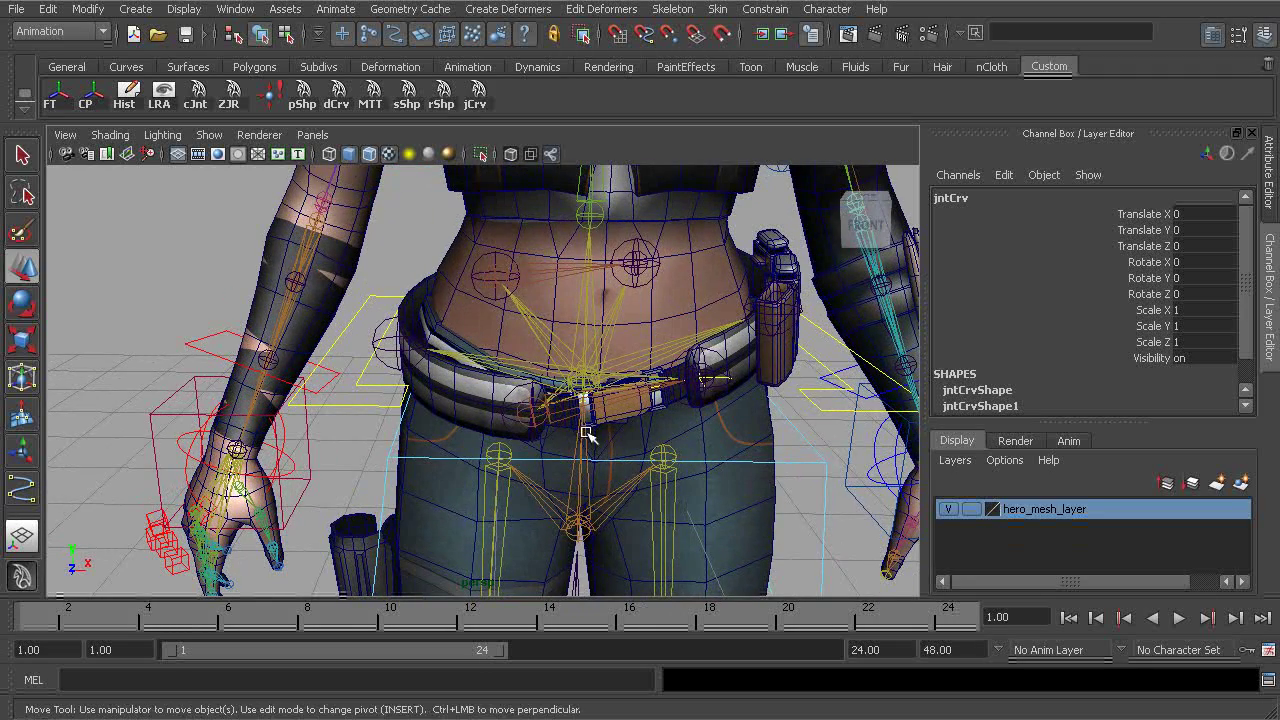
key(v)
middle_drag(550, 417, 529, 414)
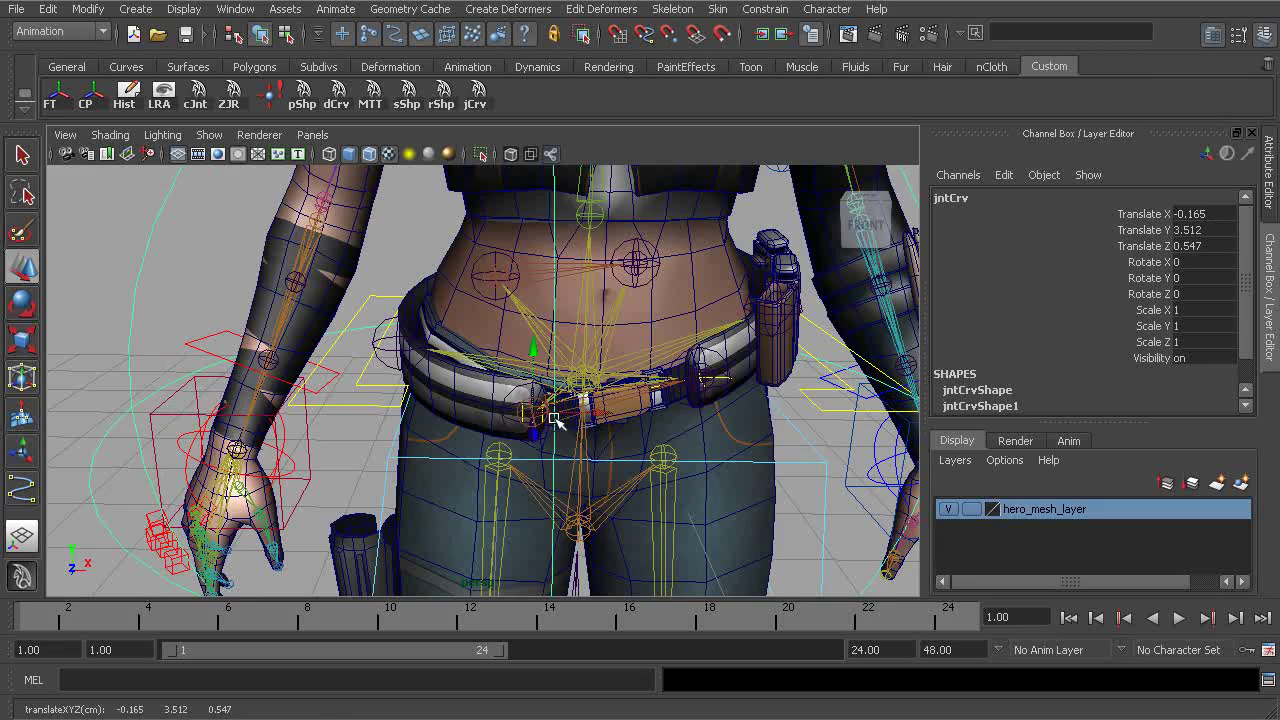
Scale the joint curve uniformly down to 0.1 around the right front belt joint and select its three scale channels
alt+drag(545, 420, 589, 407)
key(r)
drag(508, 389, 231, 423)
drag(466, 380, 104, 449)
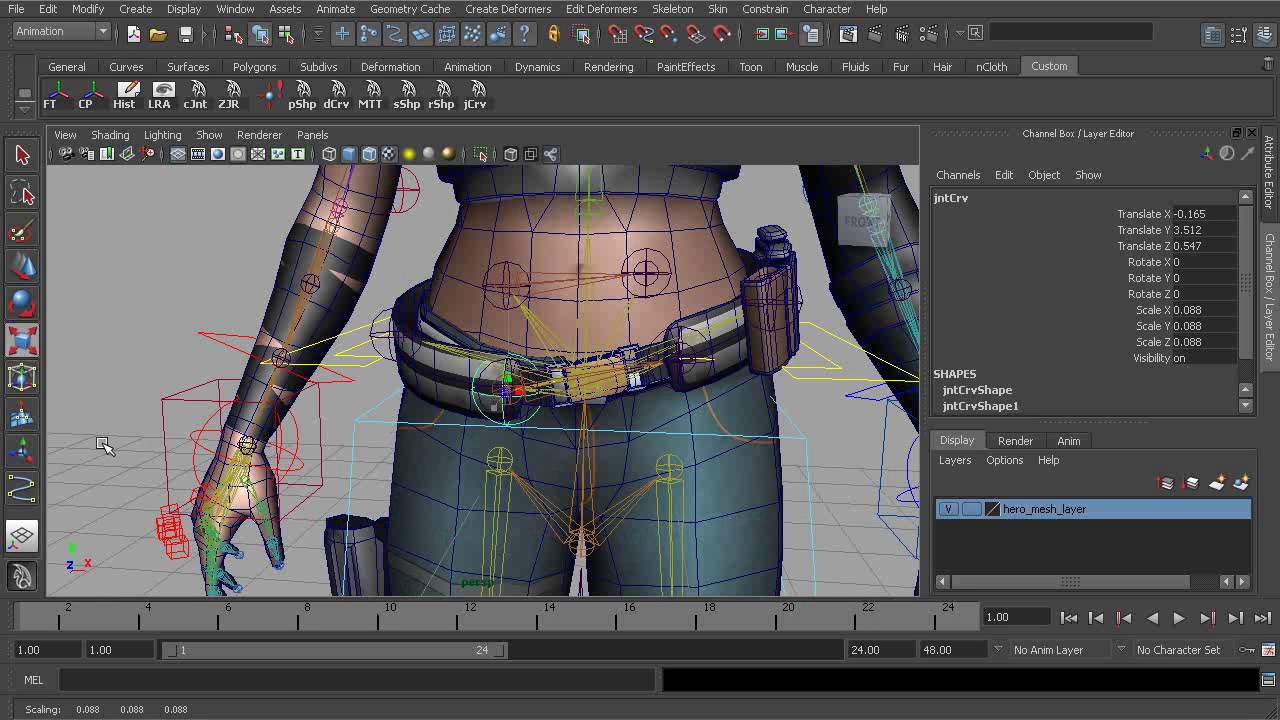
alt+drag(380, 408, 330, 410)
alt+right_drag(330, 410, 548, 434)
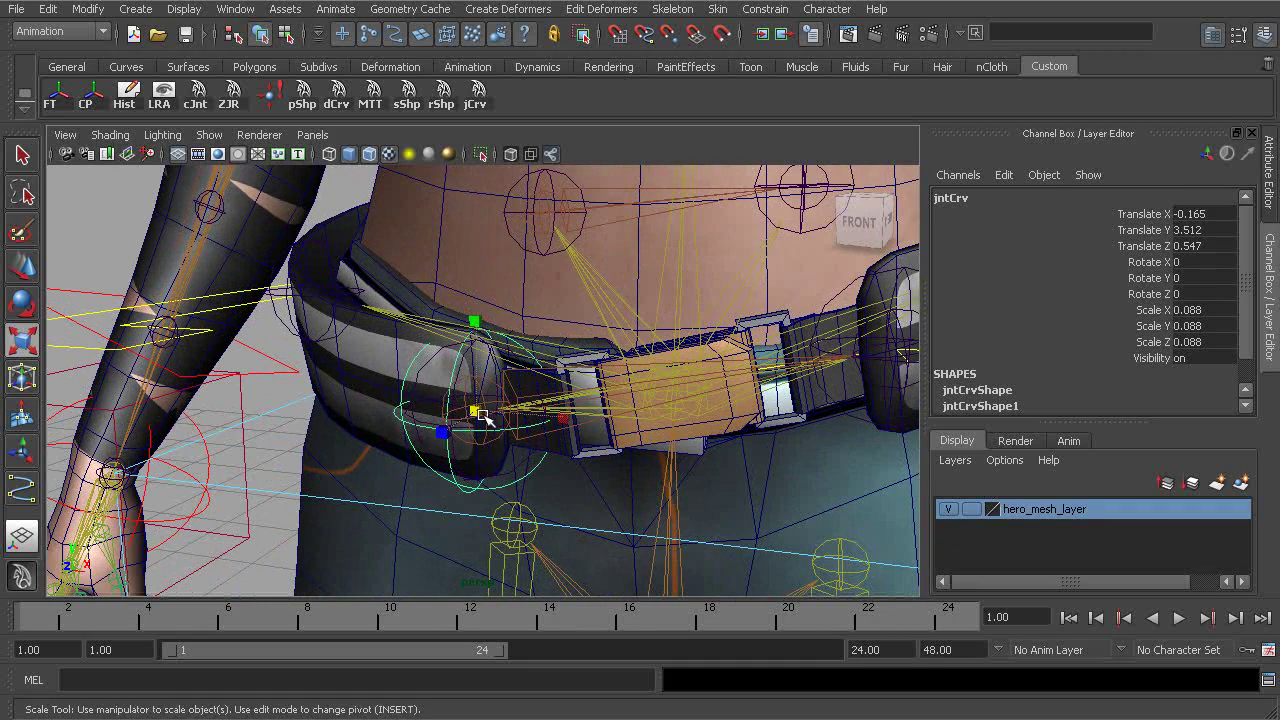
drag(484, 415, 501, 410)
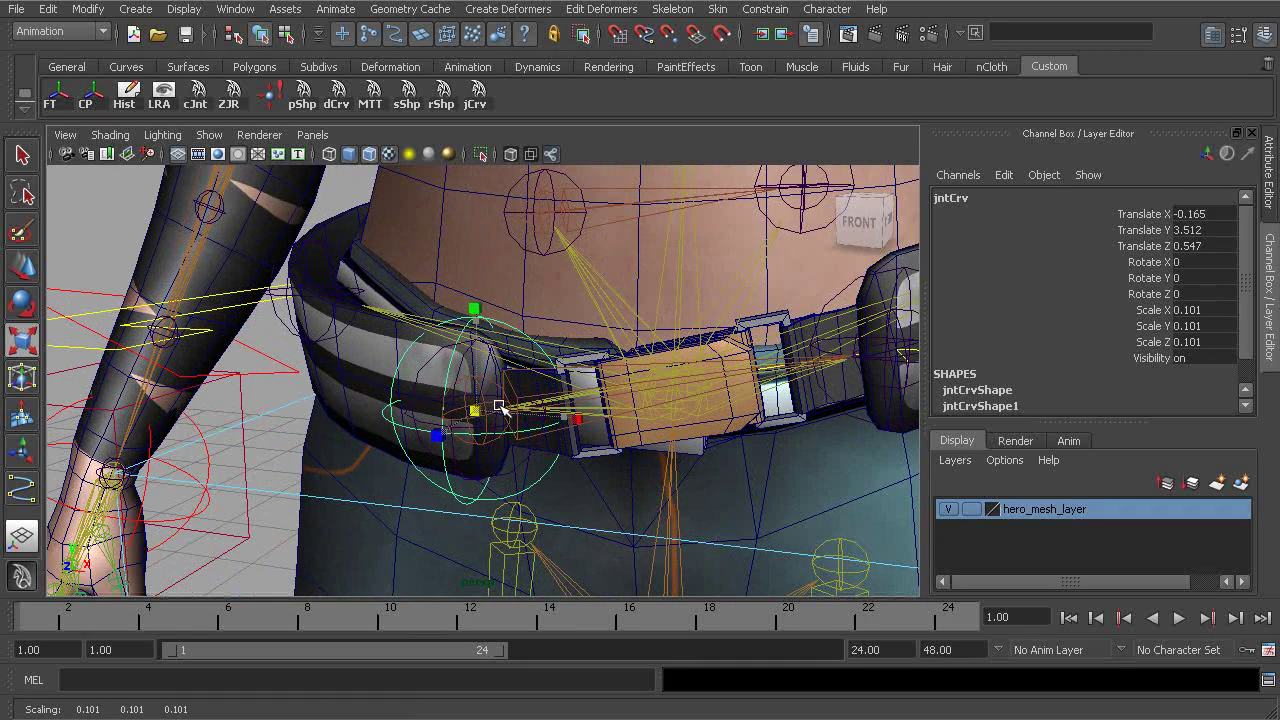
drag(500, 410, 497, 410)
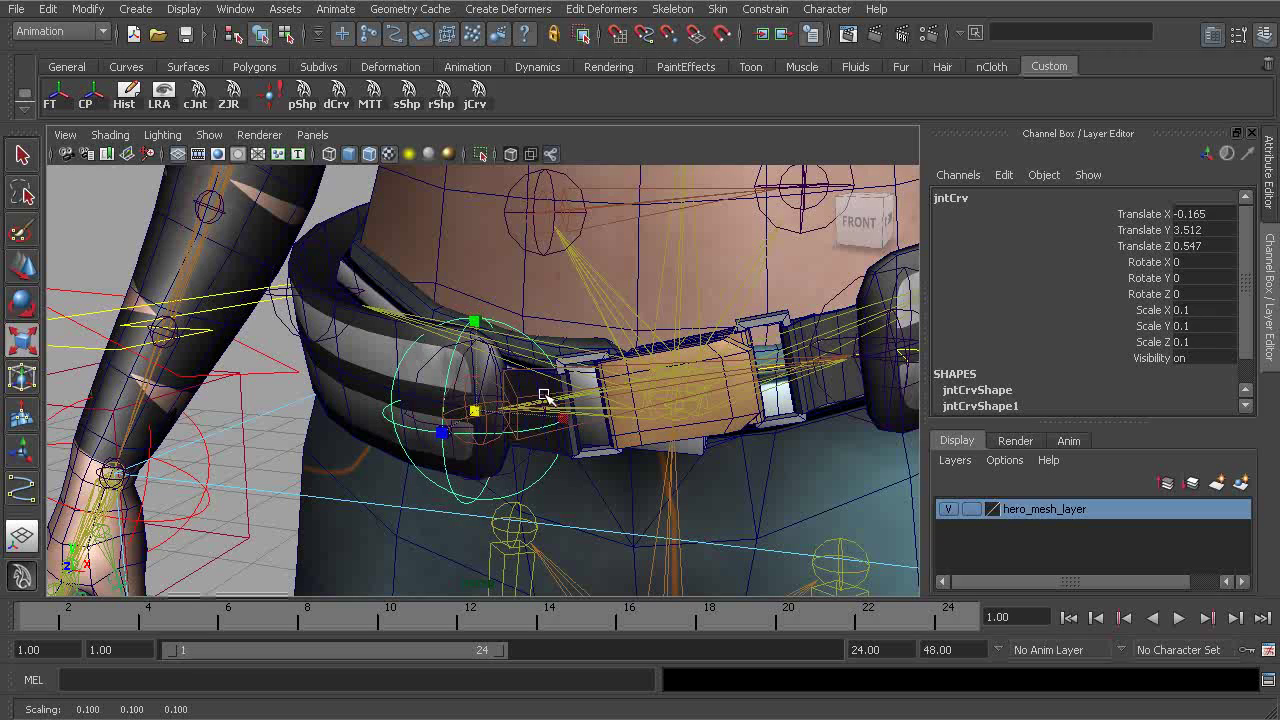
drag(1192, 309, 1192, 346)
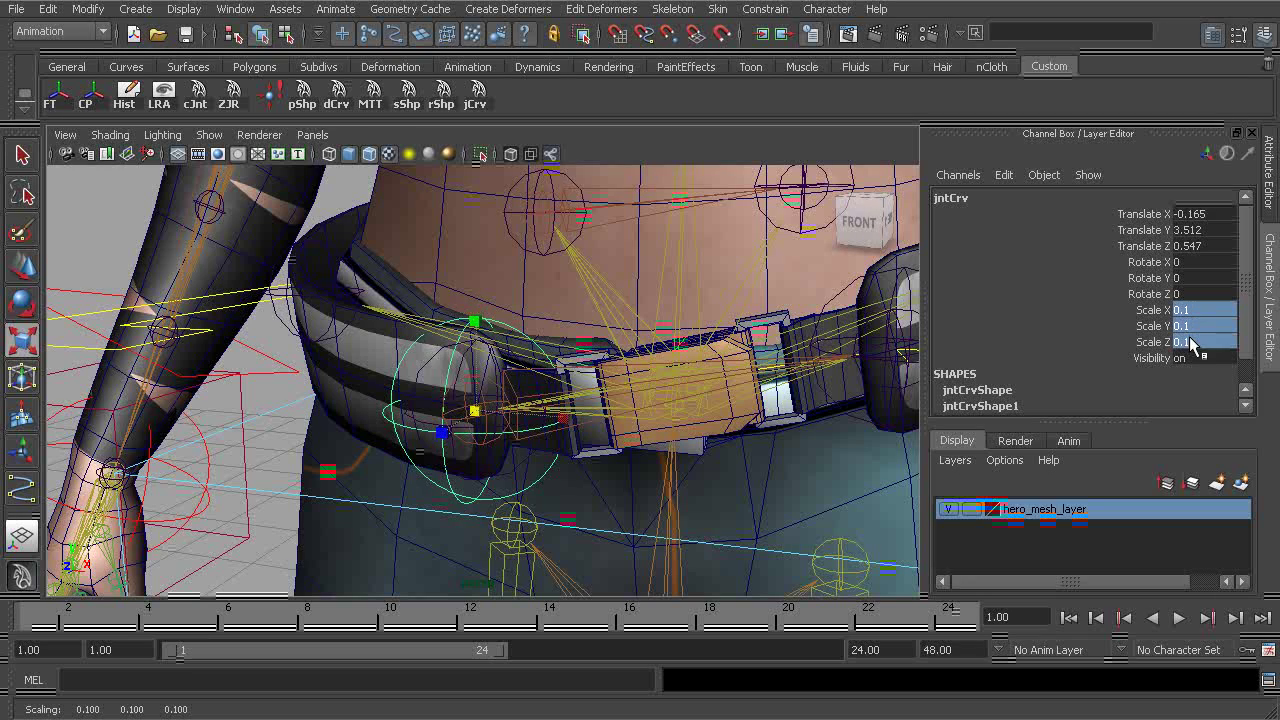
Freeze the transformations of the joint curve at the right front belt joint
alt+drag(680, 412, 640, 382)
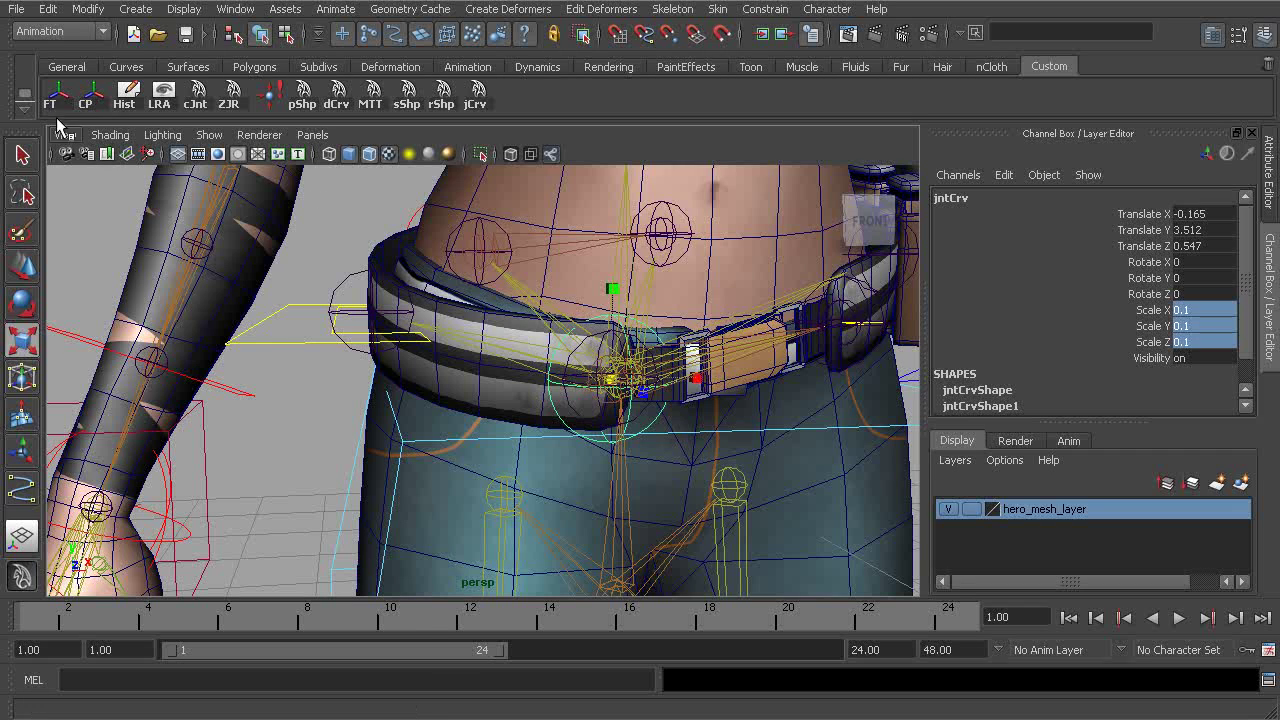
click(62, 106)
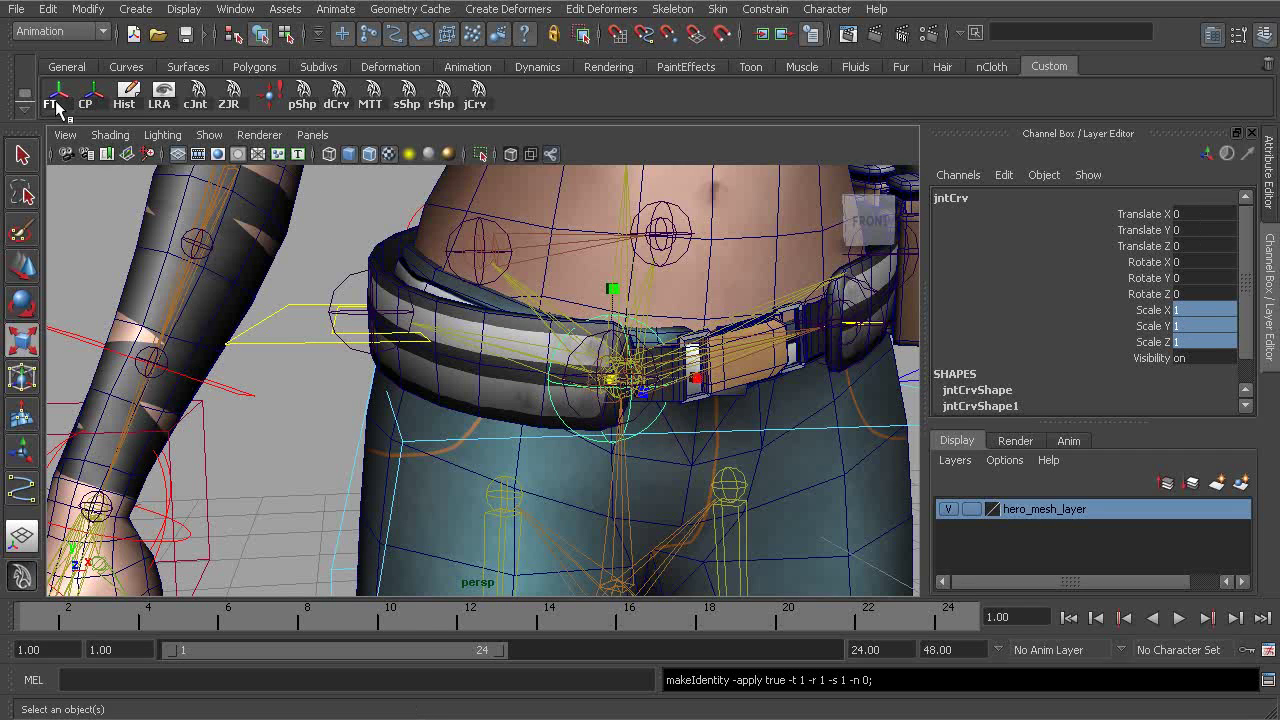
key(r)
alt+drag(540, 380, 544, 410)
Duplicate the joint curve, hide hero_mesh_layer, and snap the copy to the left front belt joint at X 0.408, Y 0.082, Z -0.035
key(ctrl+d)
alt+middle_drag(618, 386, 555, 402)
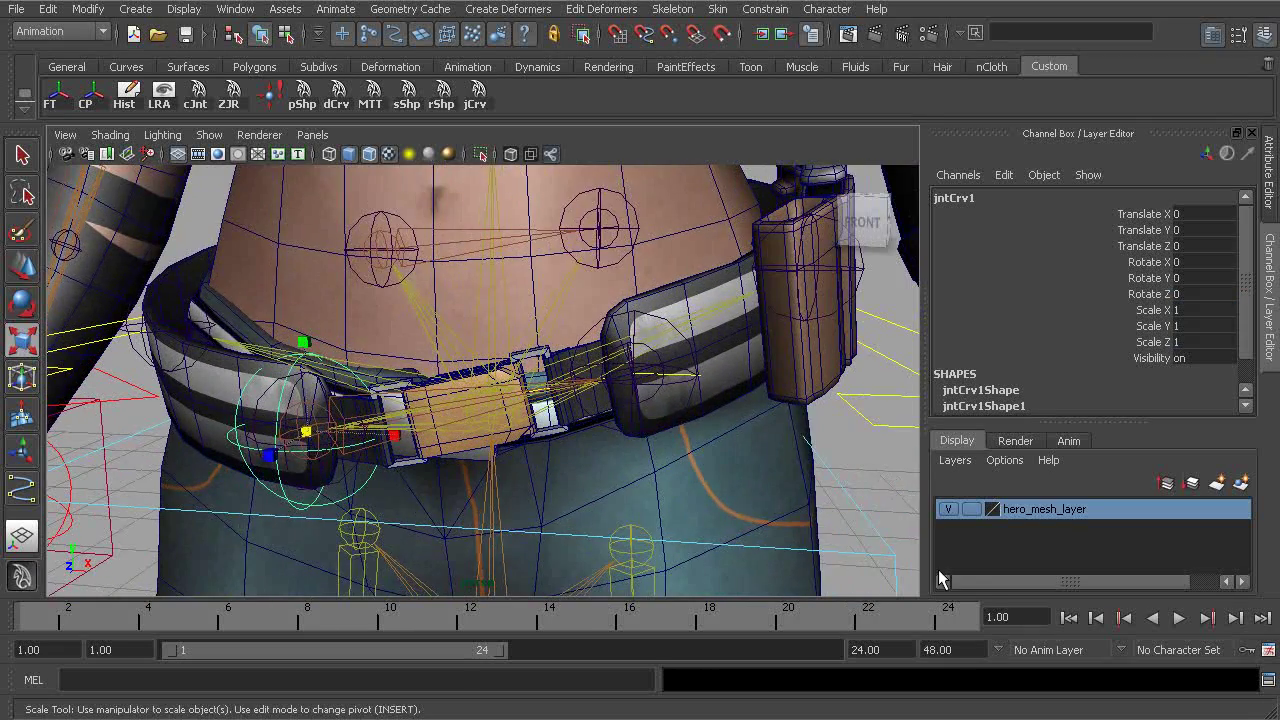
click(948, 510)
alt+drag(665, 445, 577, 397)
key(w)
key(v)
middle_click(645, 390)
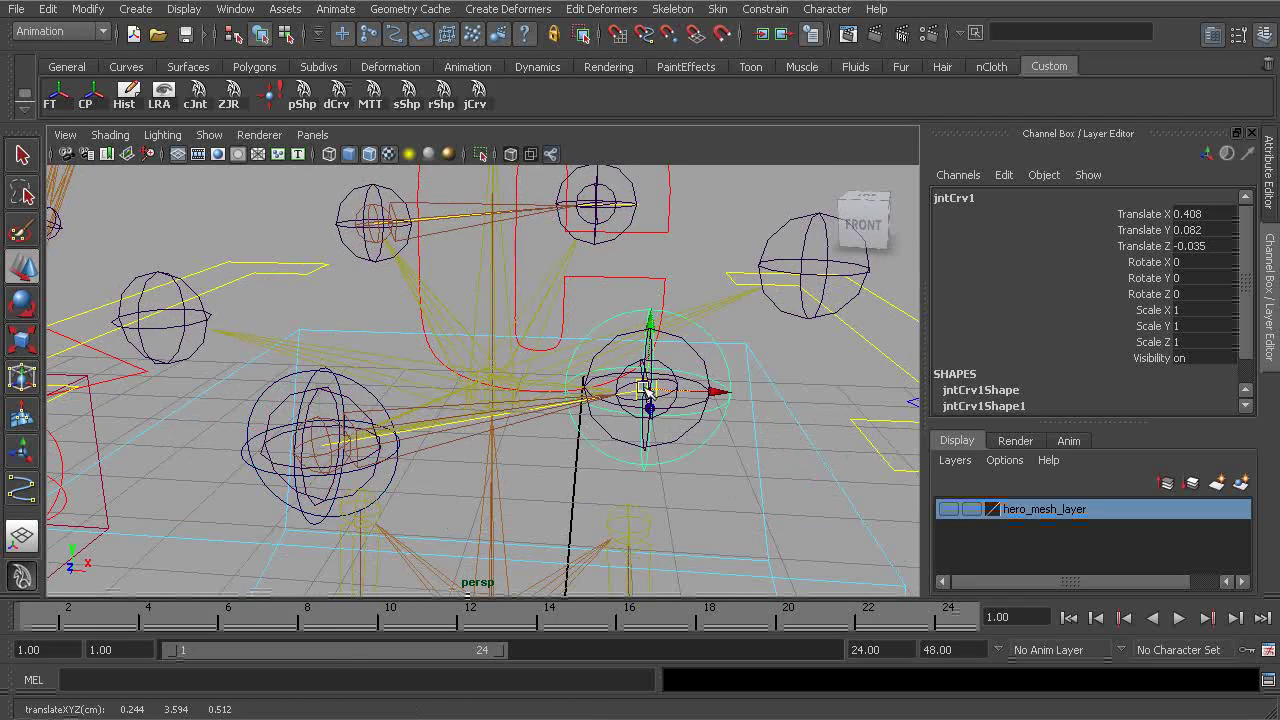
Place duplicates on the left side belt joint (X 0.652, Y 0.199, Z -0.293) and left rear belt joint (X 0.334, Y 0.252, Z -0.683)
alt+drag(724, 376, 608, 402)
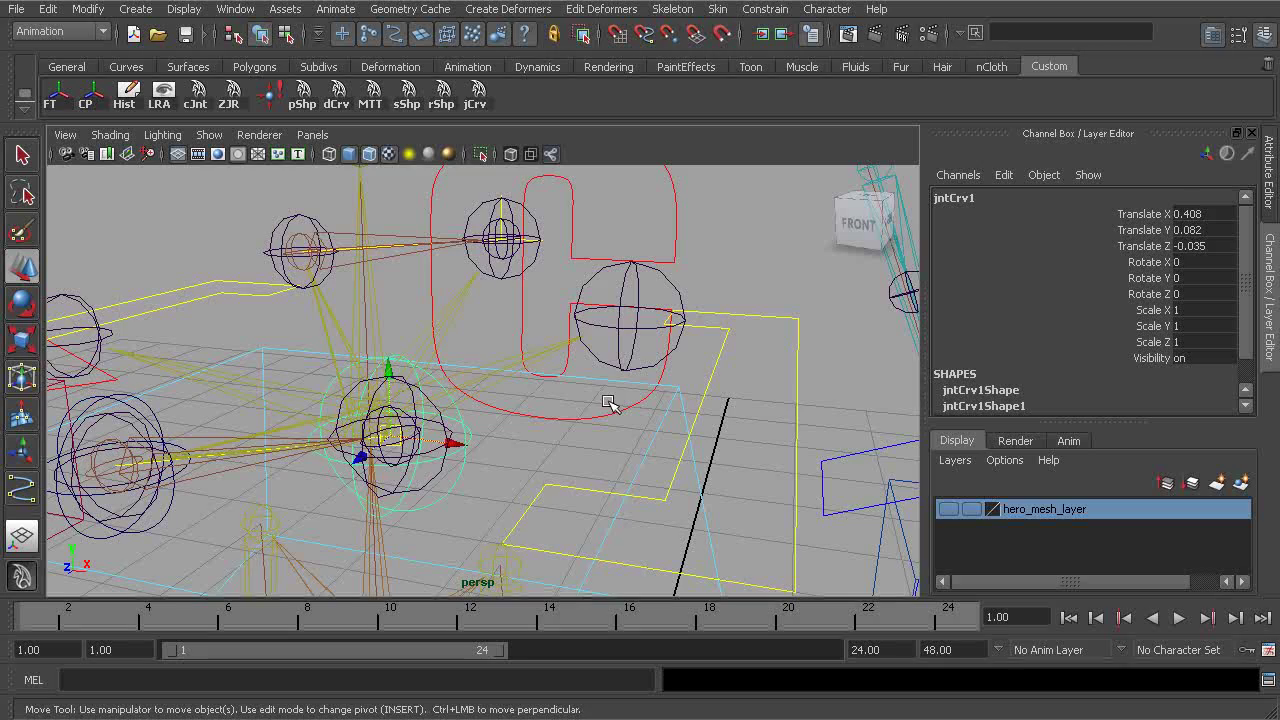
click(628, 316)
alt+drag(708, 337, 521, 316)
click(502, 288)
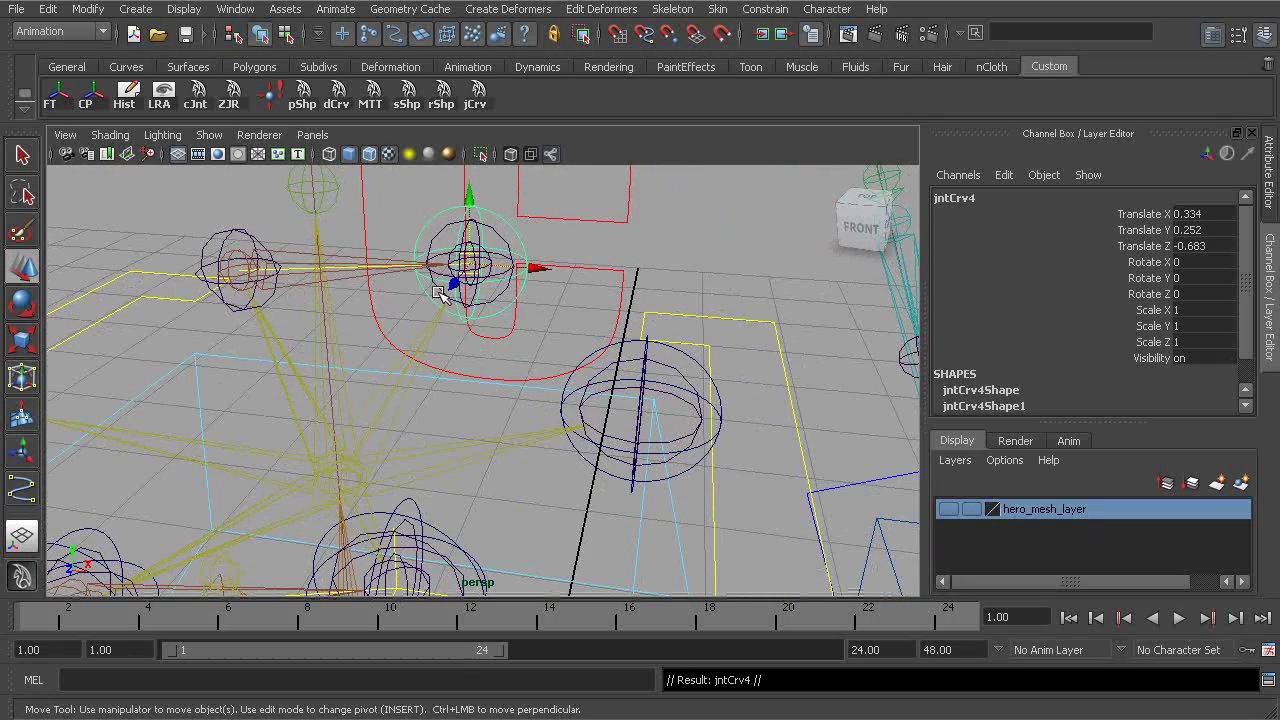
Snap the newest copy to the right rear belt joint and another duplicate to the right side joint at X -0.36, Y 0.093, Z -0.293
click(324, 246)
alt+middle_drag(262, 319, 496, 284)
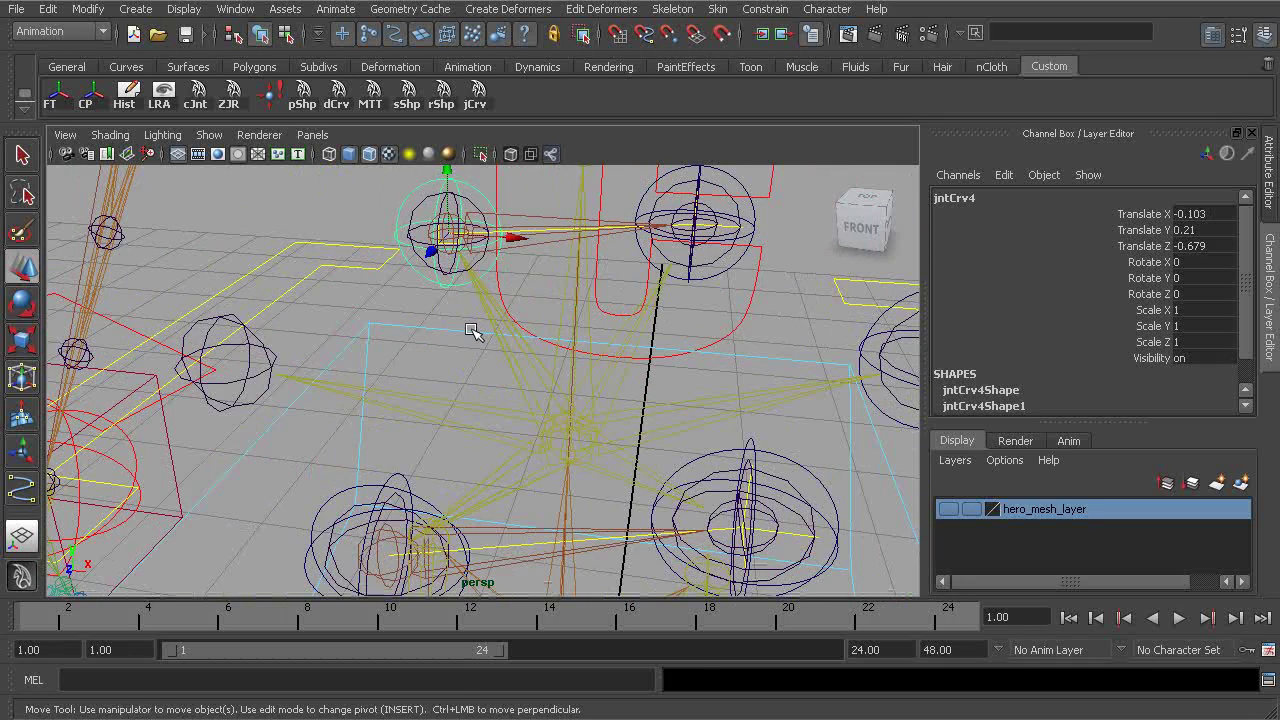
key(ctrl+d)
key(v)
middle_drag(457, 337, 317, 369)
alt+drag(395, 428, 425, 400)
key(q)
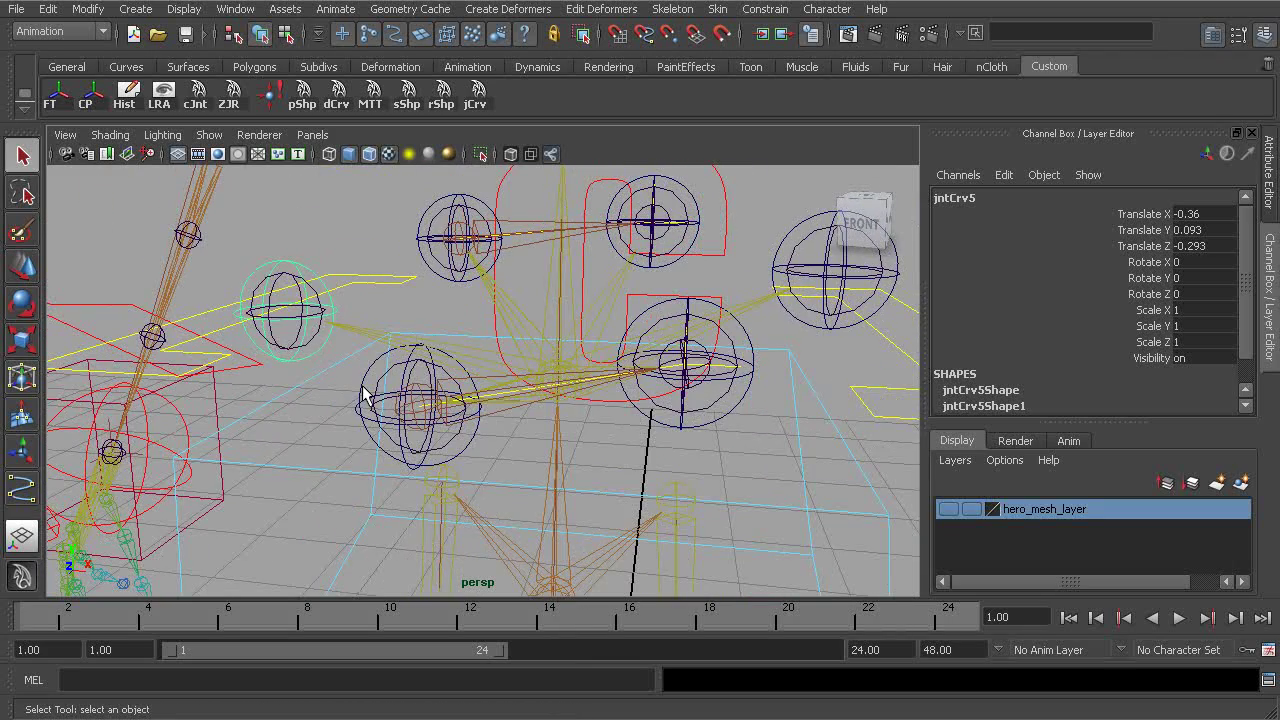
Select the five duplicated joint curves around the belt and freeze their transformations
shift+click(445, 210)
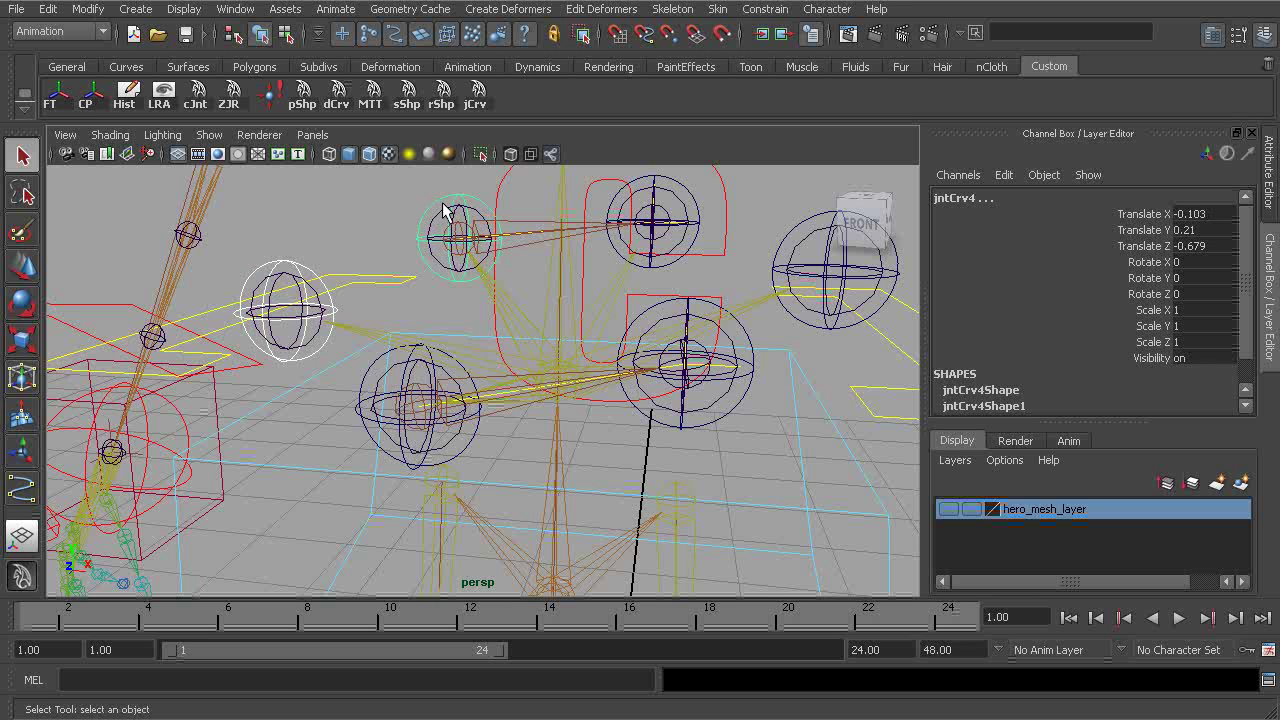
shift+click(686, 199)
shift+click(790, 240)
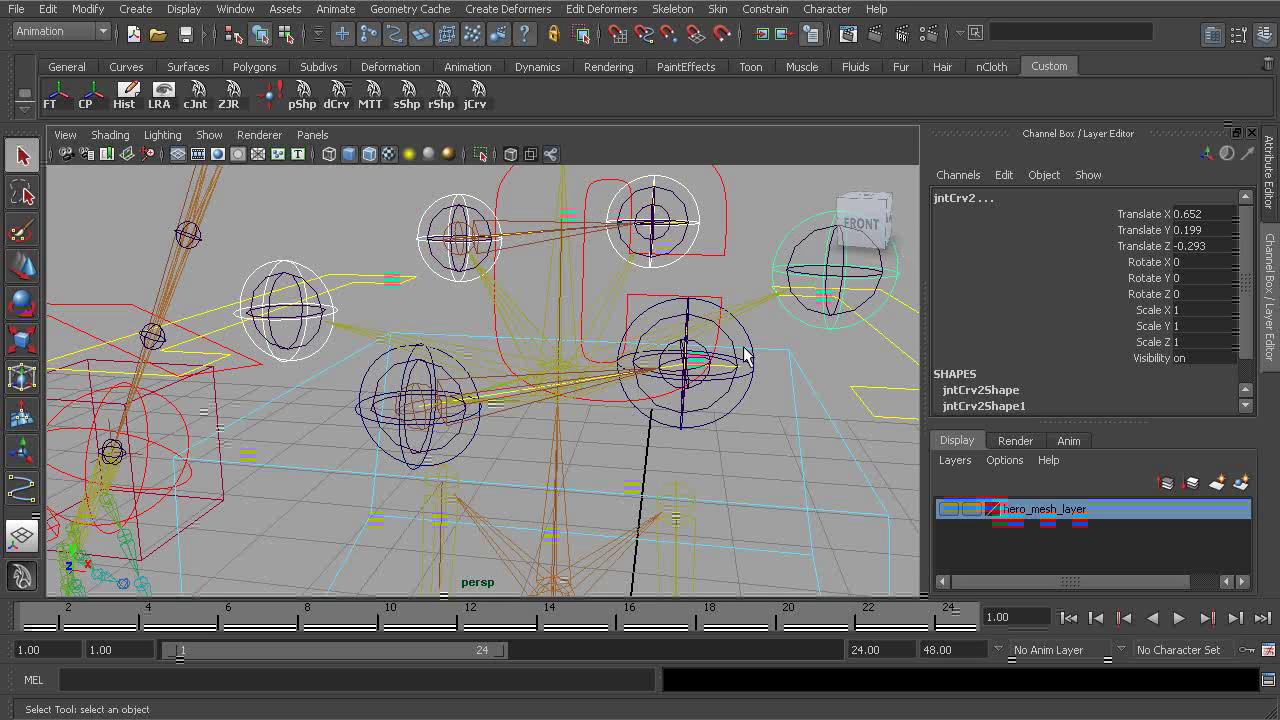
shift+click(731, 420)
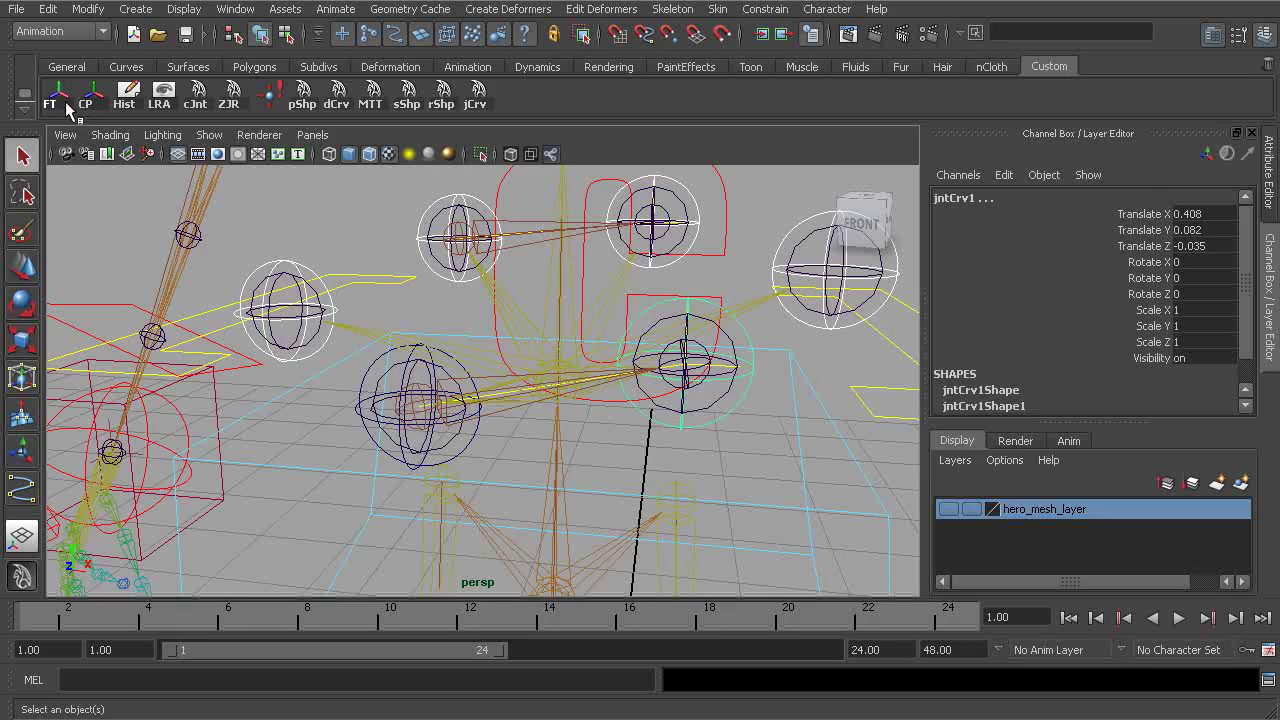
click(50, 95)
alt+drag(384, 389, 433, 407)
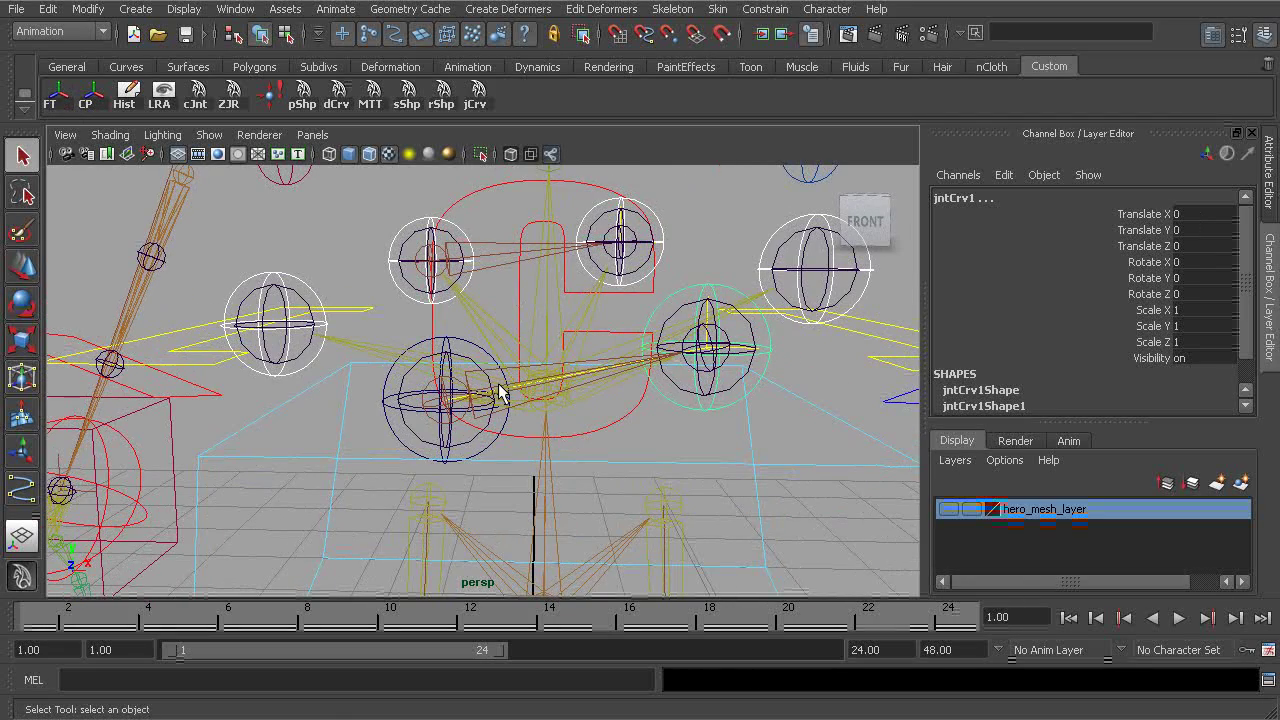
Show hero_mesh_layer again and rename the left front belt curve as cc_l_belt_a01
click(955, 508)
mouse_move(606, 428)
alt+mouse_down()
mouse_move(588, 433)
mouse_move(597, 446)
mouse_move(588, 436)
alt+mouse_up()
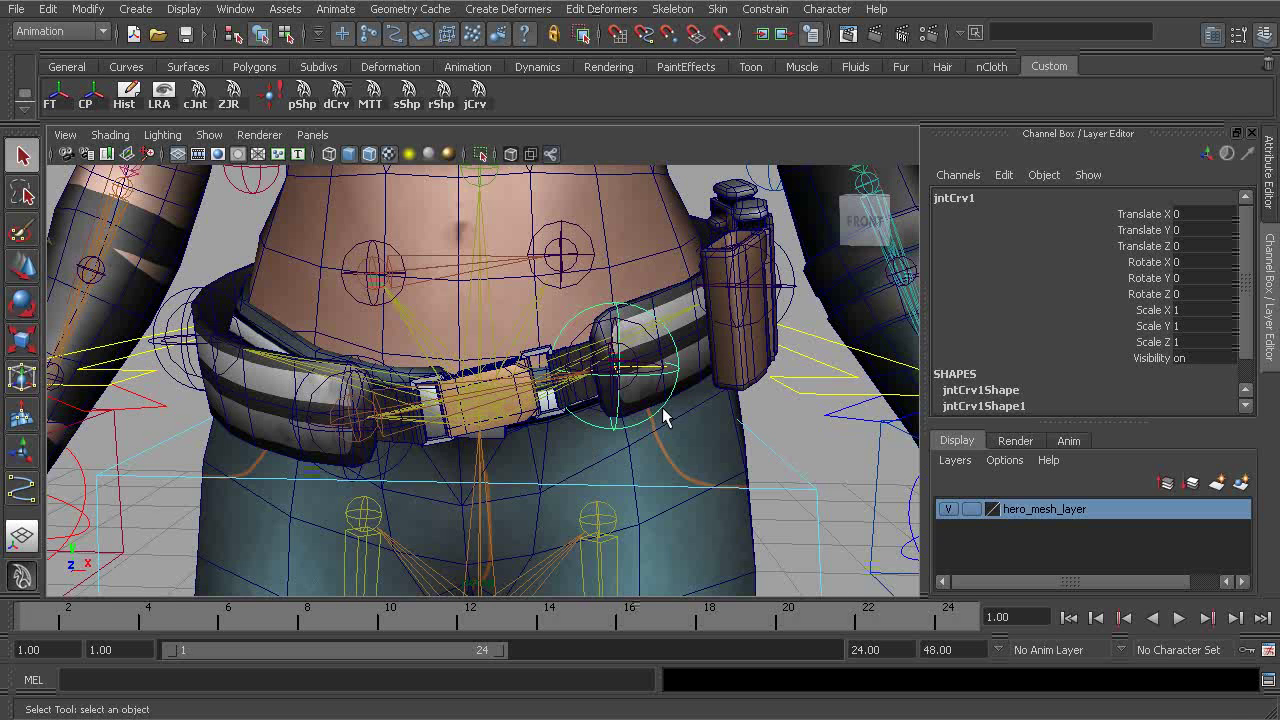
alt+middle_drag(664, 430, 636, 445)
double_click(977, 197)
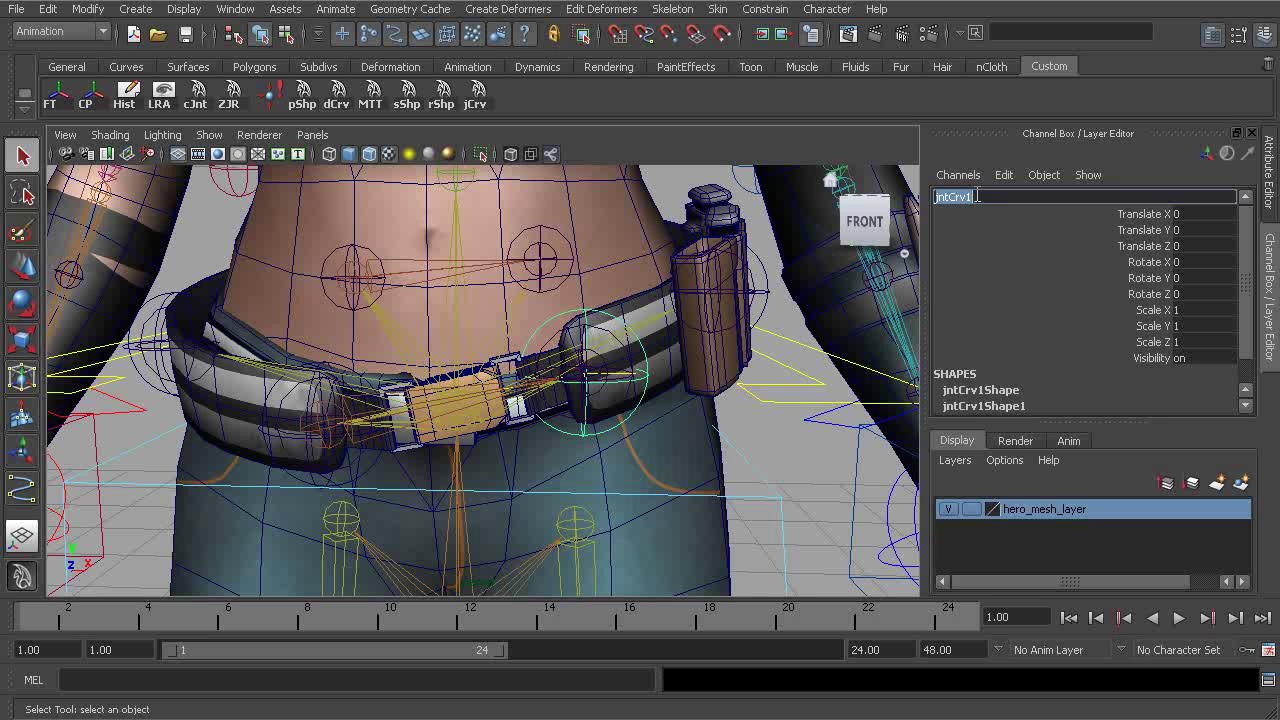
text(c)
text(c_l_belt_a01)
key(Return)
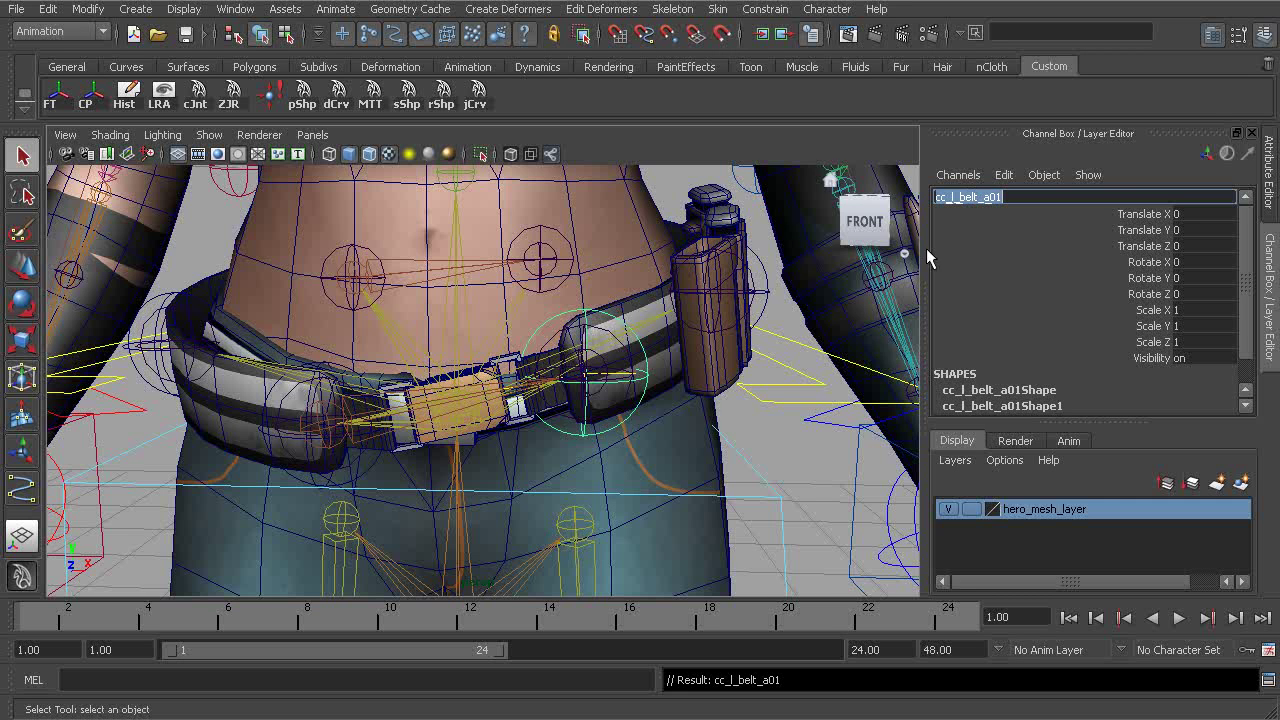
Rename the left side belt curve behind the pouch as cc_l_belt_b01
alt+middle_drag(666, 414, 646, 423)
click(747, 301)
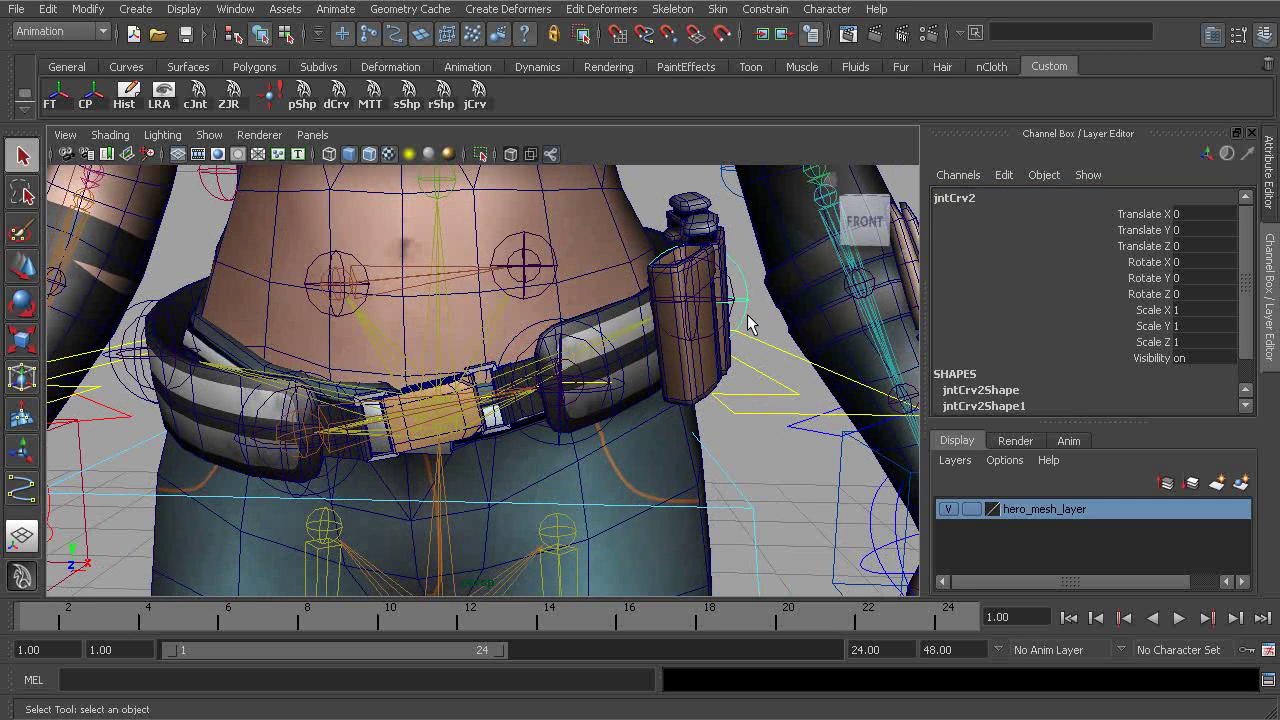
double_click(957, 198)
text(cc_l_belt_a01)
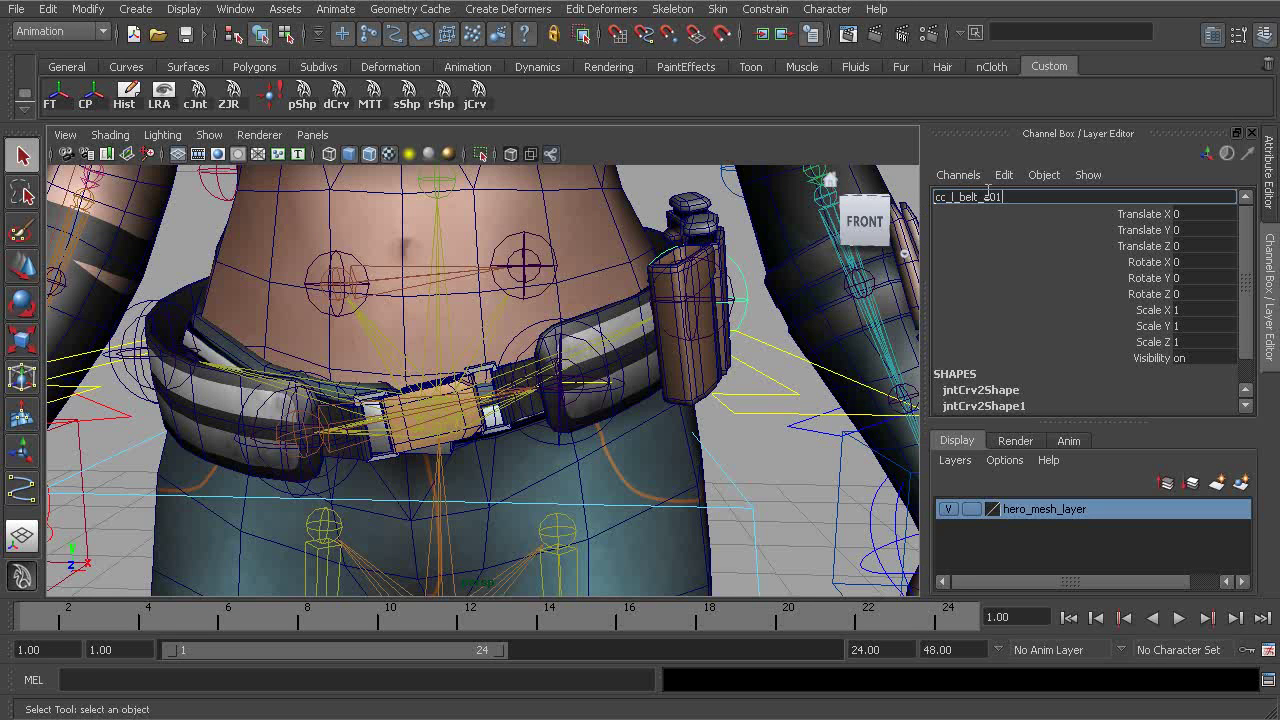
key(BackSpace)
text(b)
key(Return)
Rename the left rear belt curve as cc_l_belt_c01
alt+drag(810, 316, 490, 265)
click(484, 262)
double_click(955, 198)
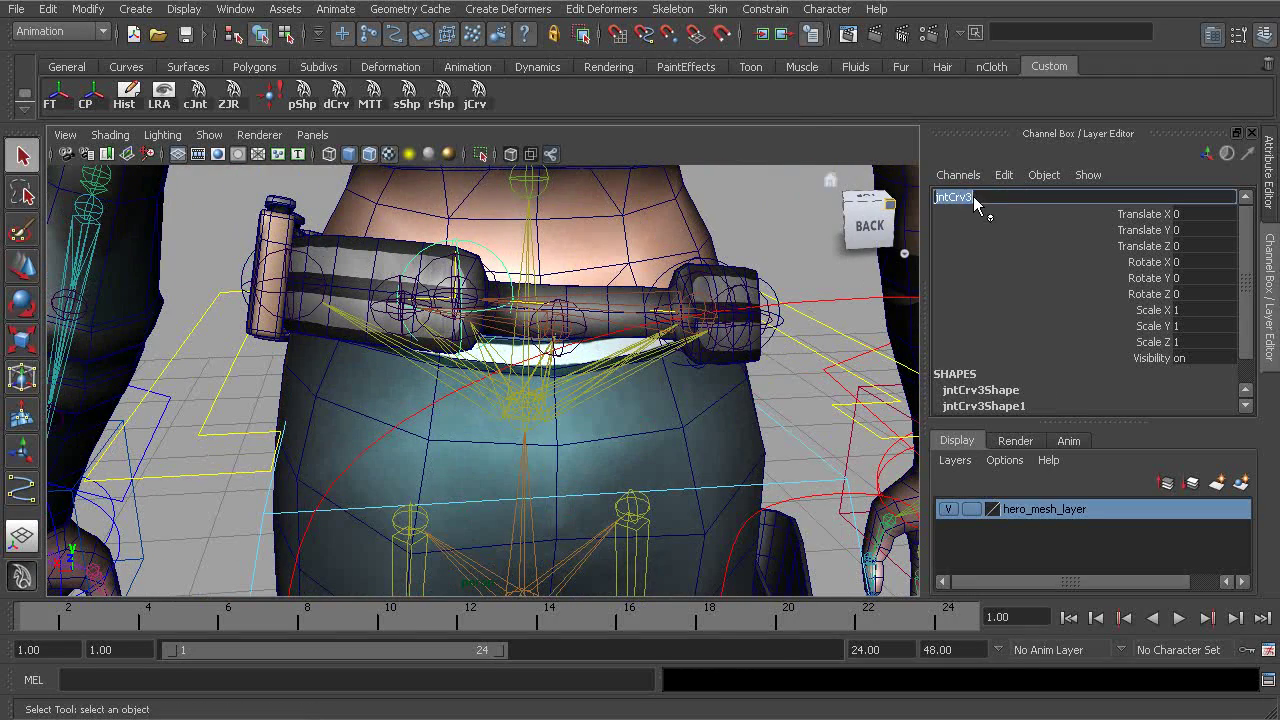
text(cc_l_belt_a01)
key(Return)
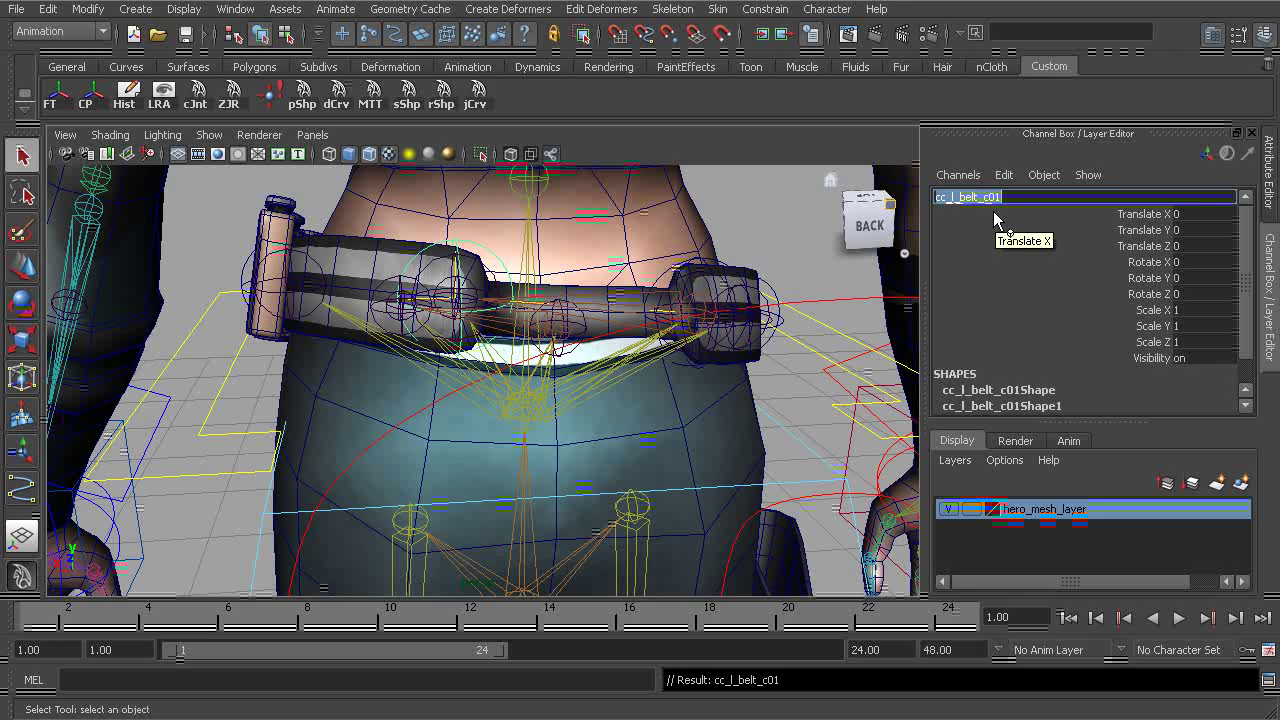
Rename the right rear belt curve as cc_r_belt_c01
alt+drag(800, 217, 664, 304)
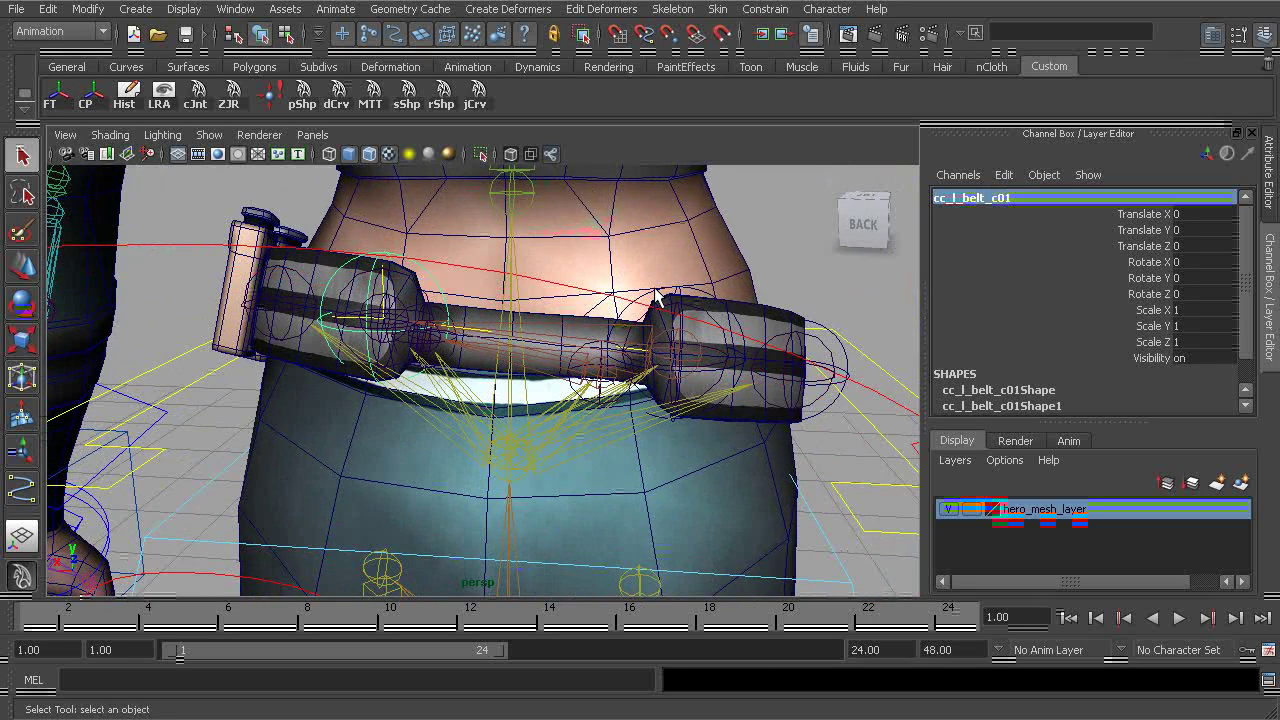
click(658, 298)
click(969, 200)
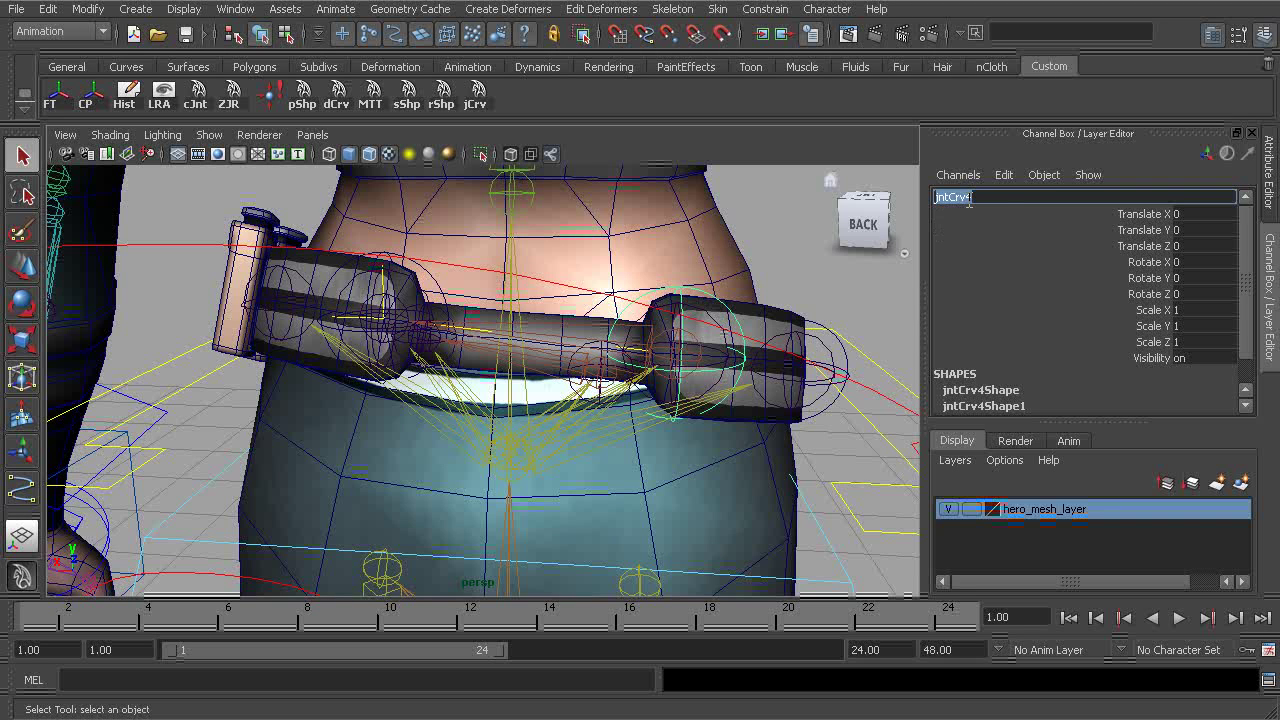
text(cc_l_belt_a01)
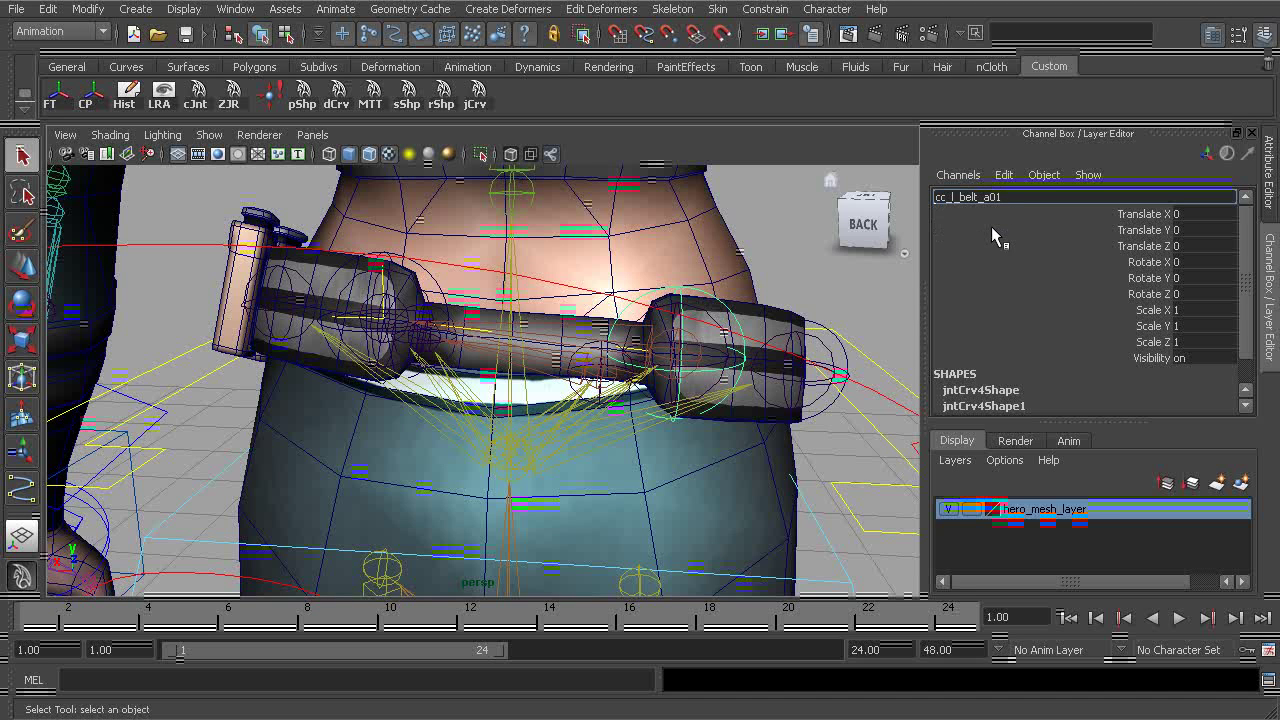
key(BackSpace)
text(c)
click(959, 195)
key(Return)
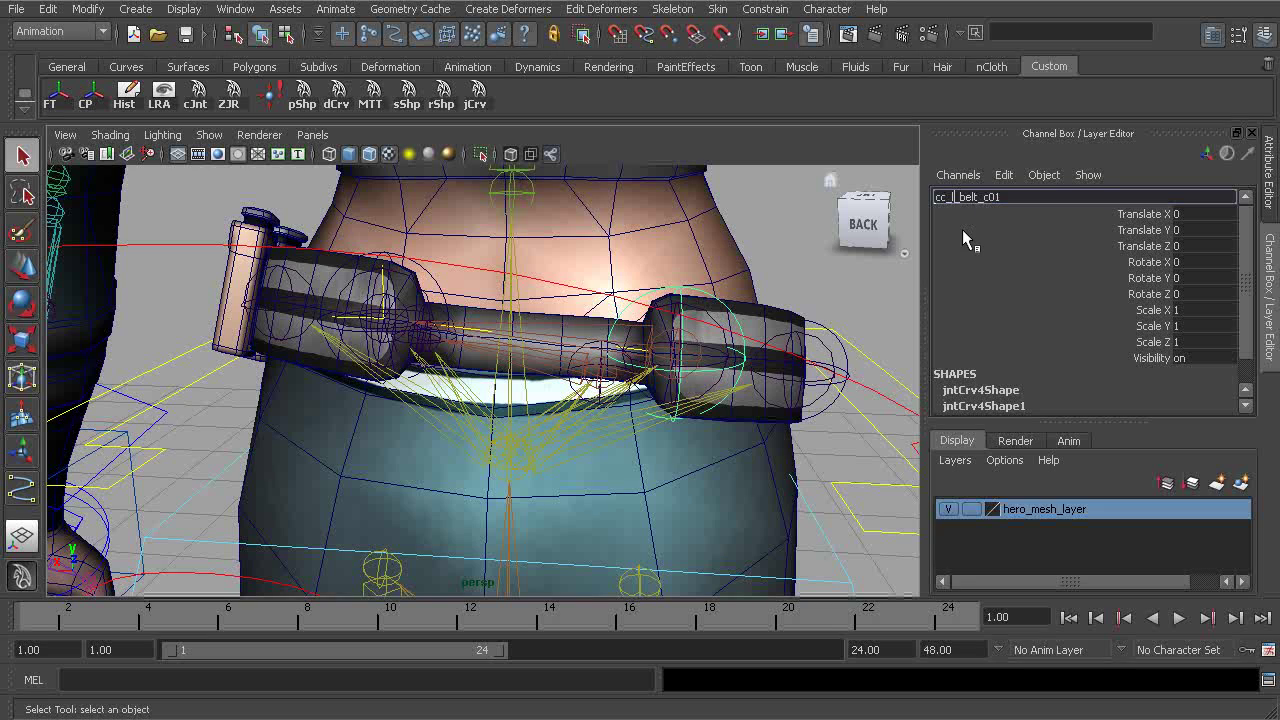
text(r)
key(Return)
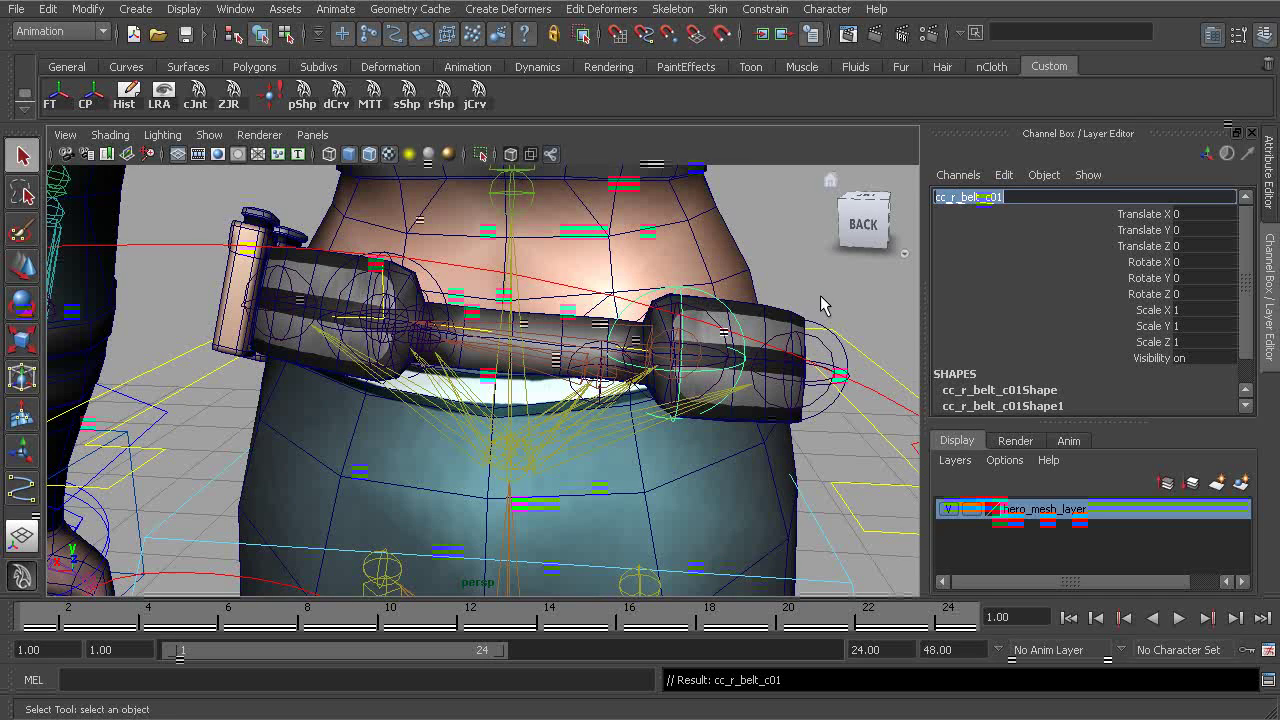
Rename the right side belt curve as cc_r_belt_b01
alt+drag(820, 305, 360, 272)
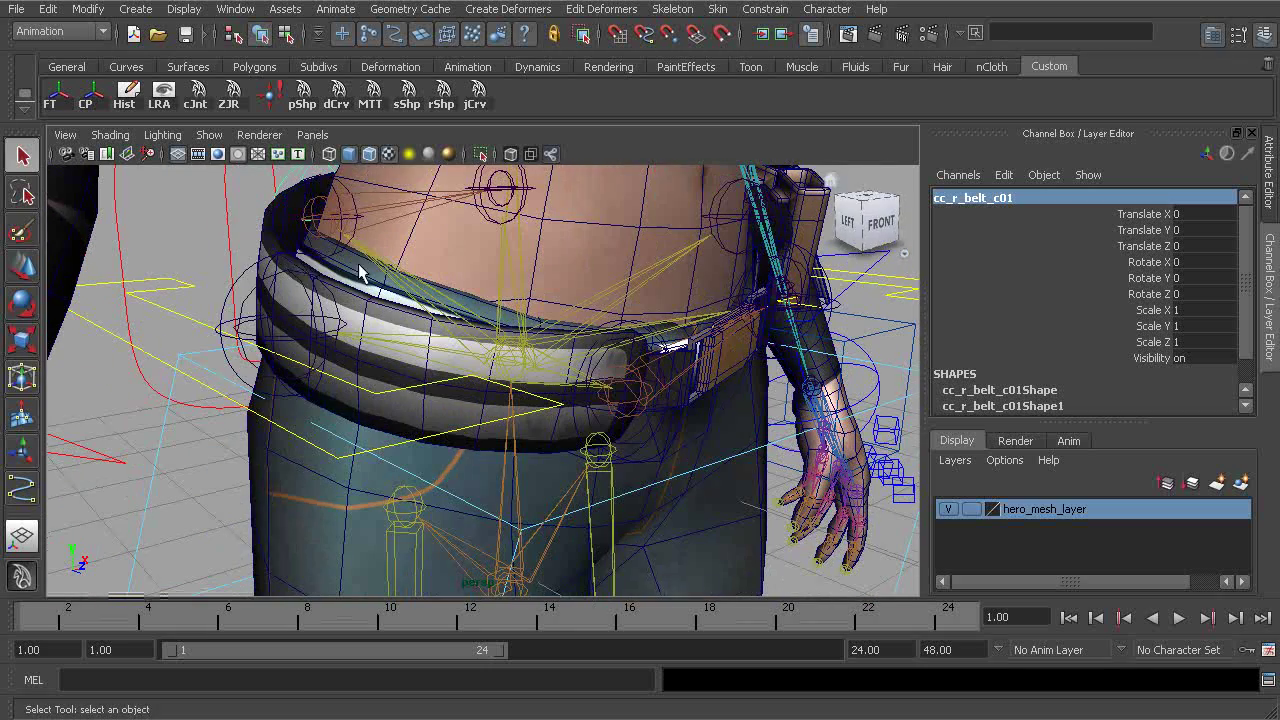
click(240, 270)
click(966, 197)
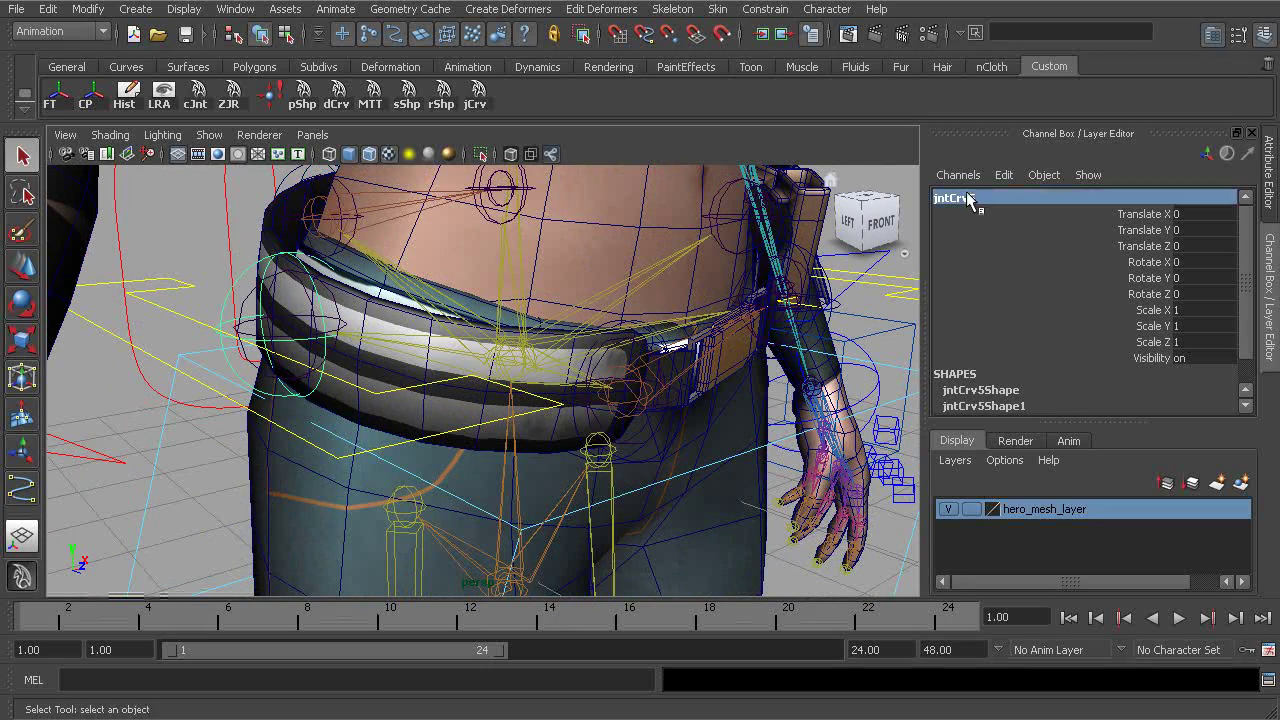
double_click(966, 196)
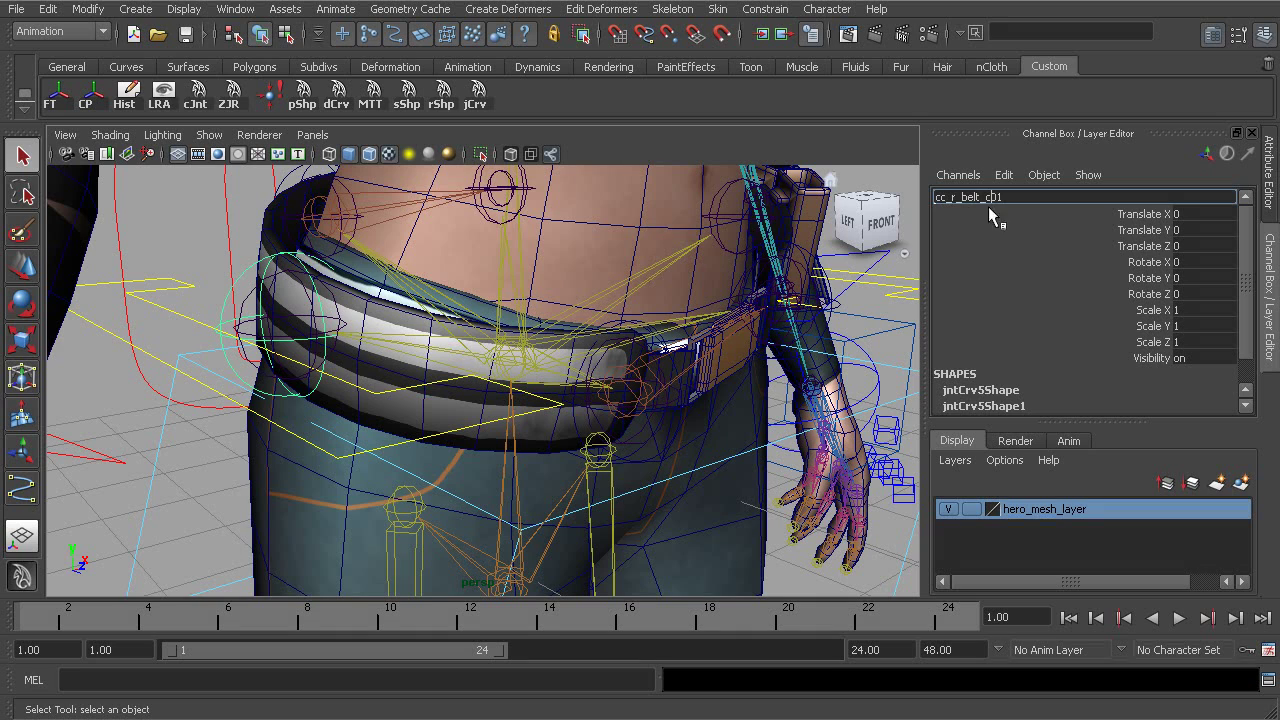
key(BackSpace)
key(Return)
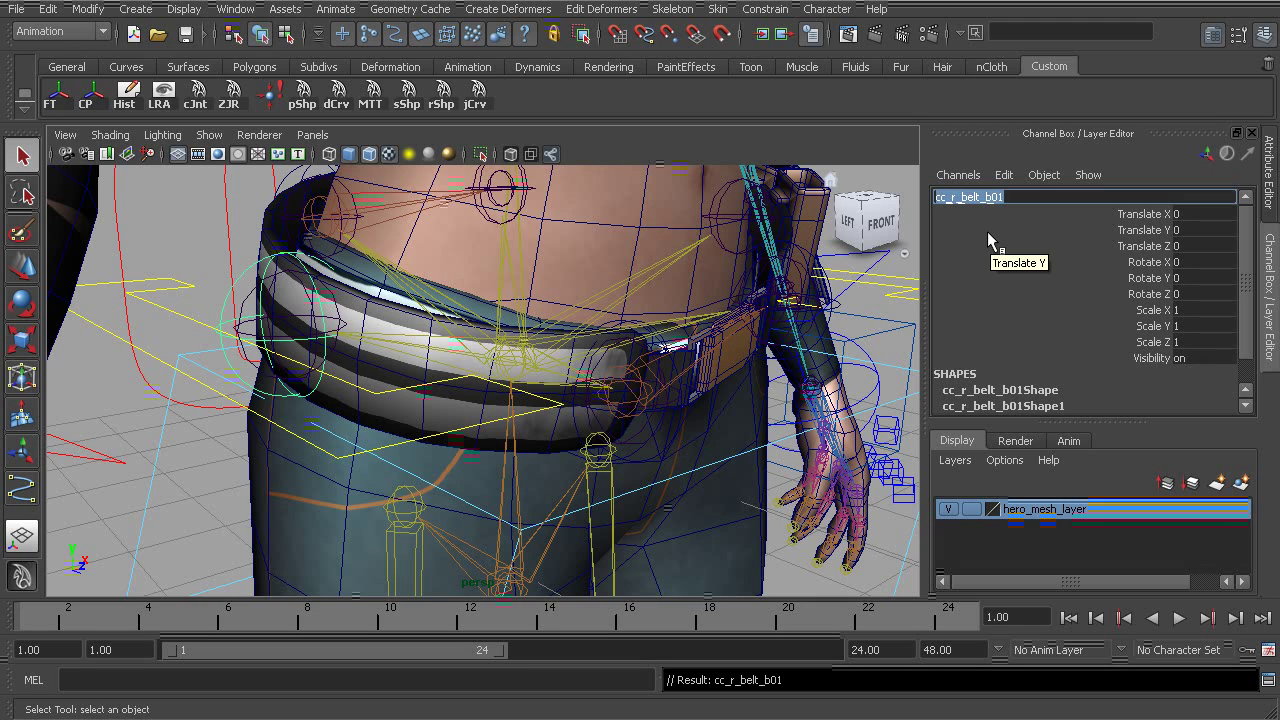
Rename the right front belt curve beside the buckle as cc_r_belt_a01
alt+drag(470, 250, 377, 325)
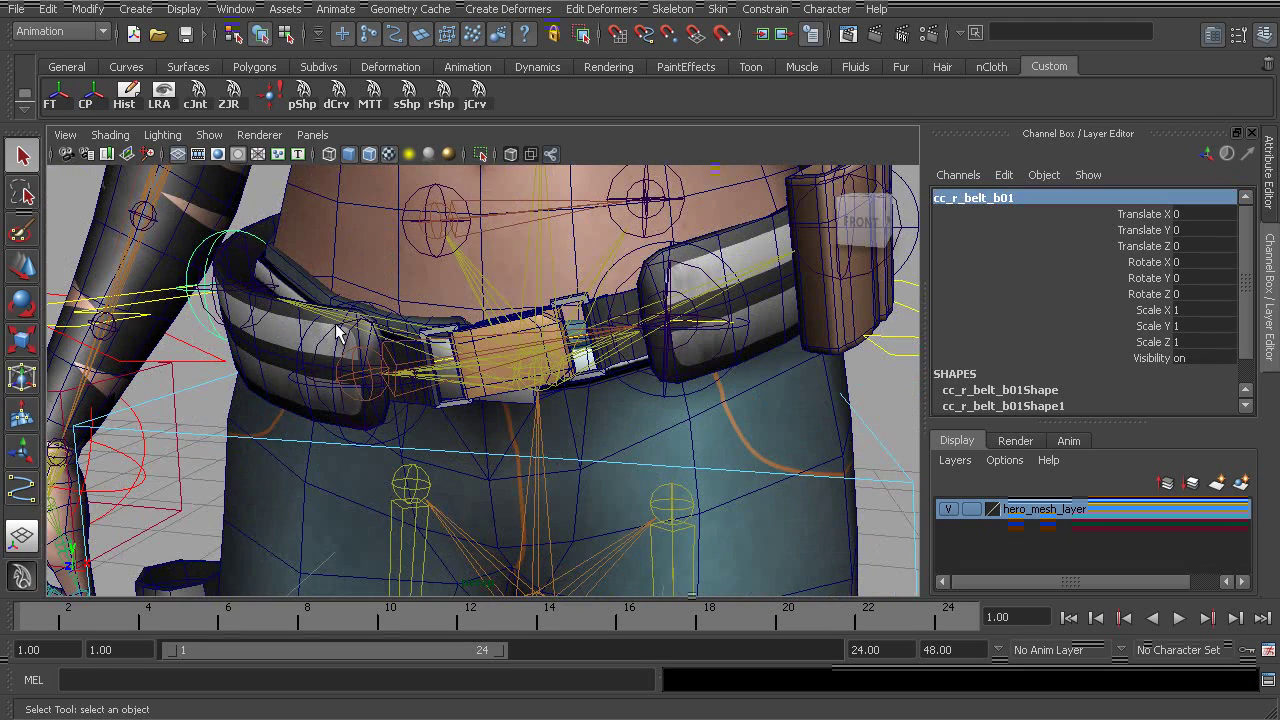
click(313, 330)
double_click(967, 197)
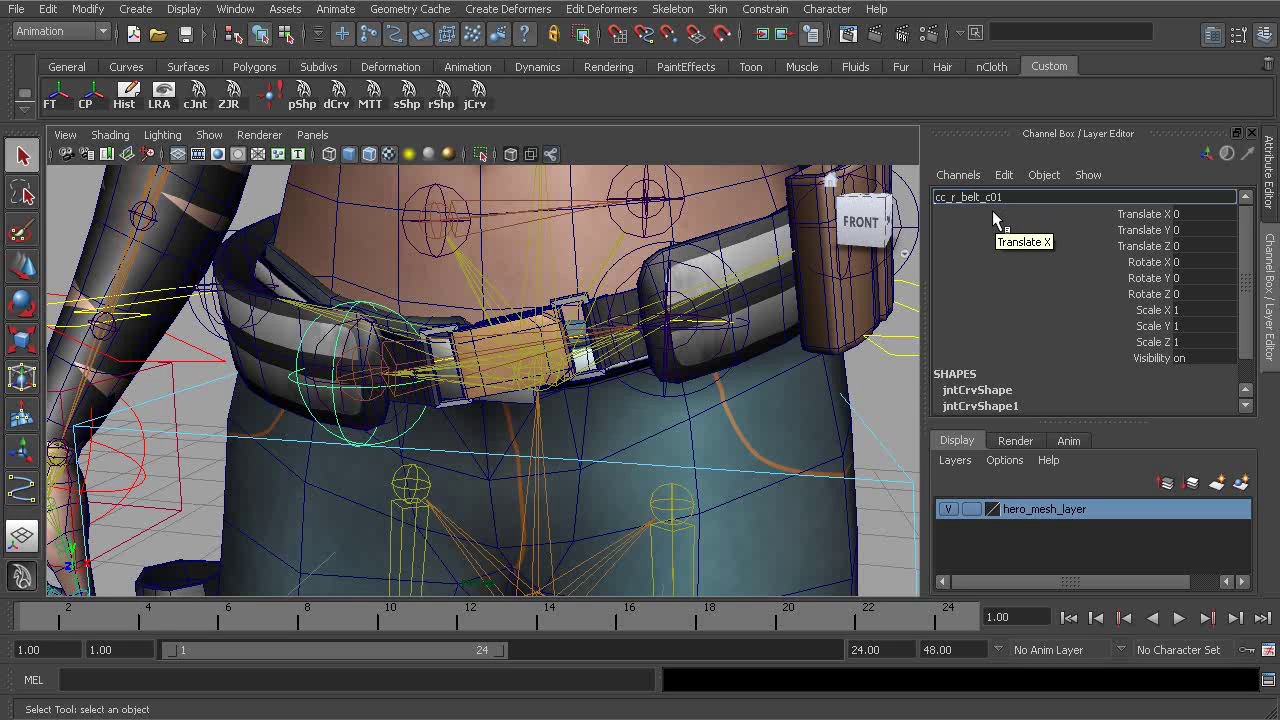
text(a)
key(Return)
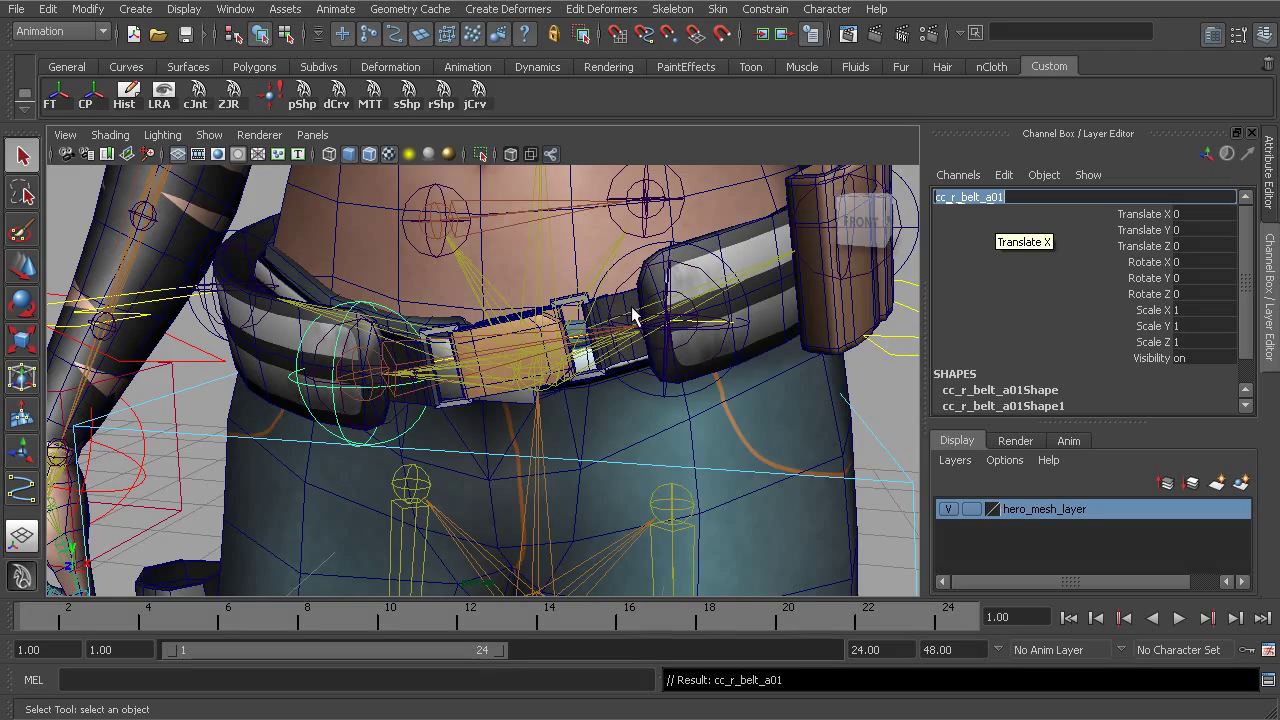
Select all six belt control curves around the waist, ending with cc_l_belt_a01
alt+right_drag(590, 330, 500, 338)
alt+drag(500, 338, 628, 350)
key(bracketleft)
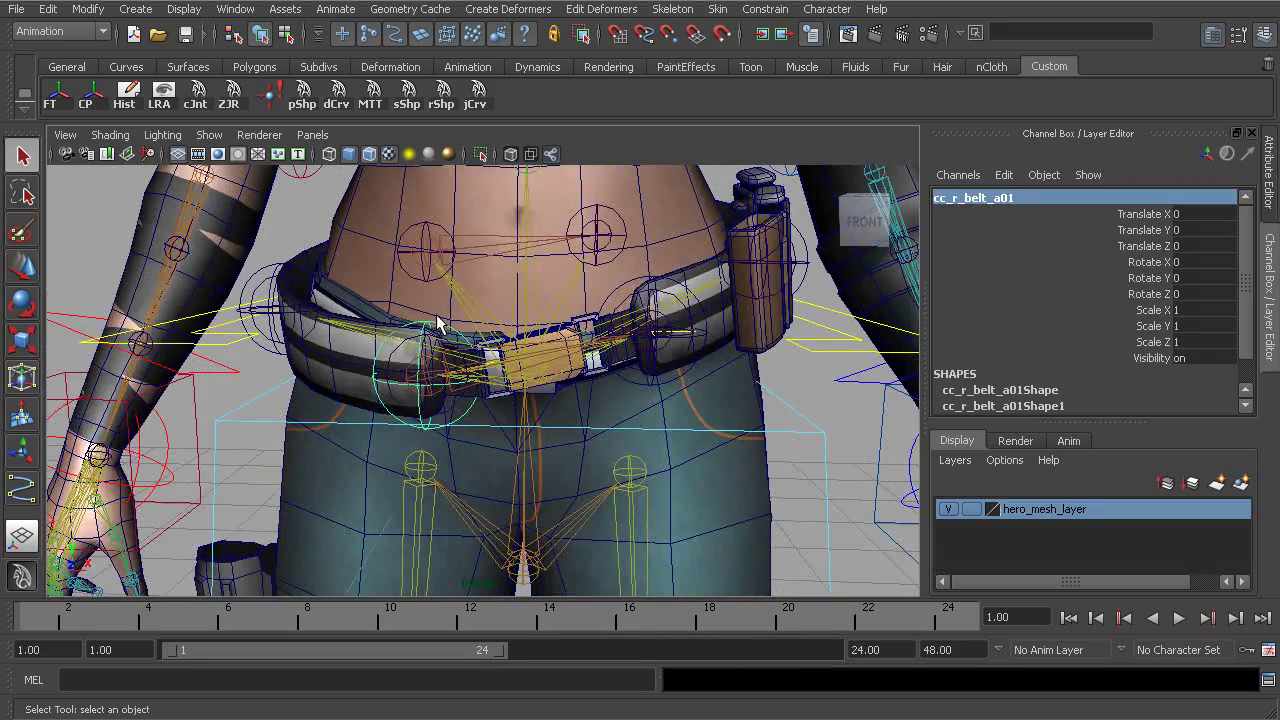
key(bracketleft)
click(265, 285)
alt+drag(395, 285, 530, 270)
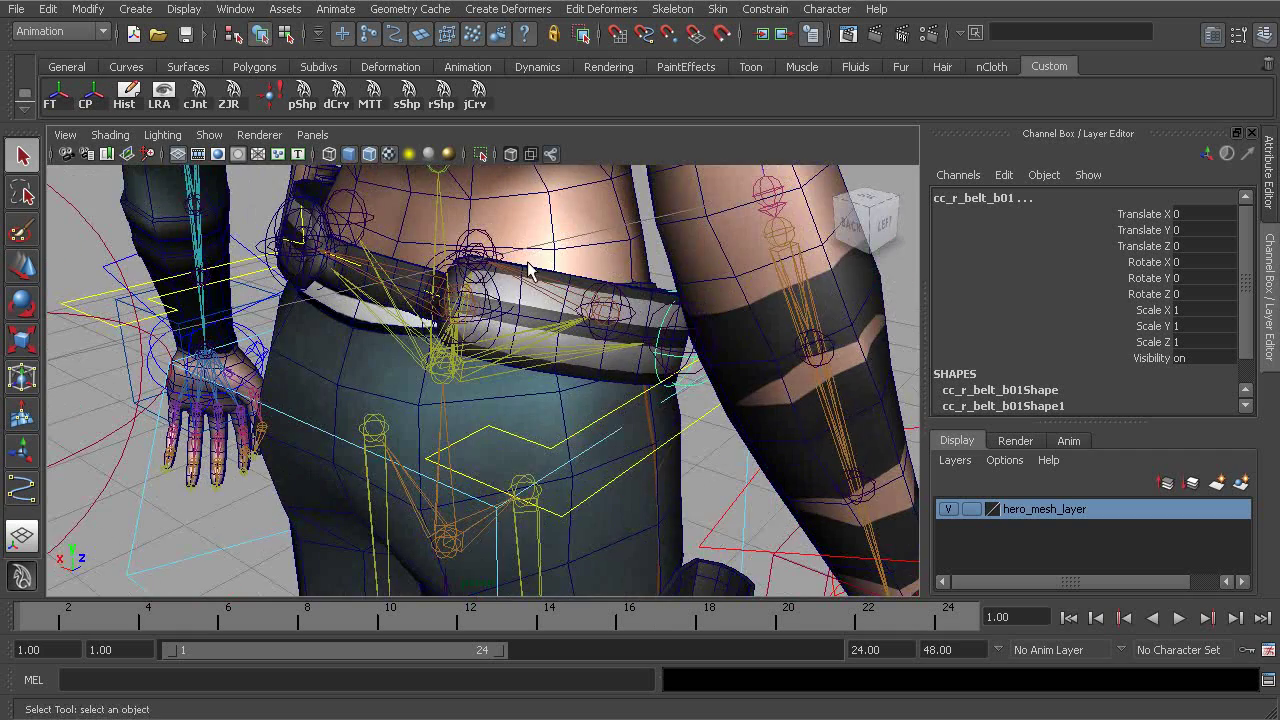
shift+click(429, 256)
alt+drag(362, 272, 434, 258)
shift+click(388, 215)
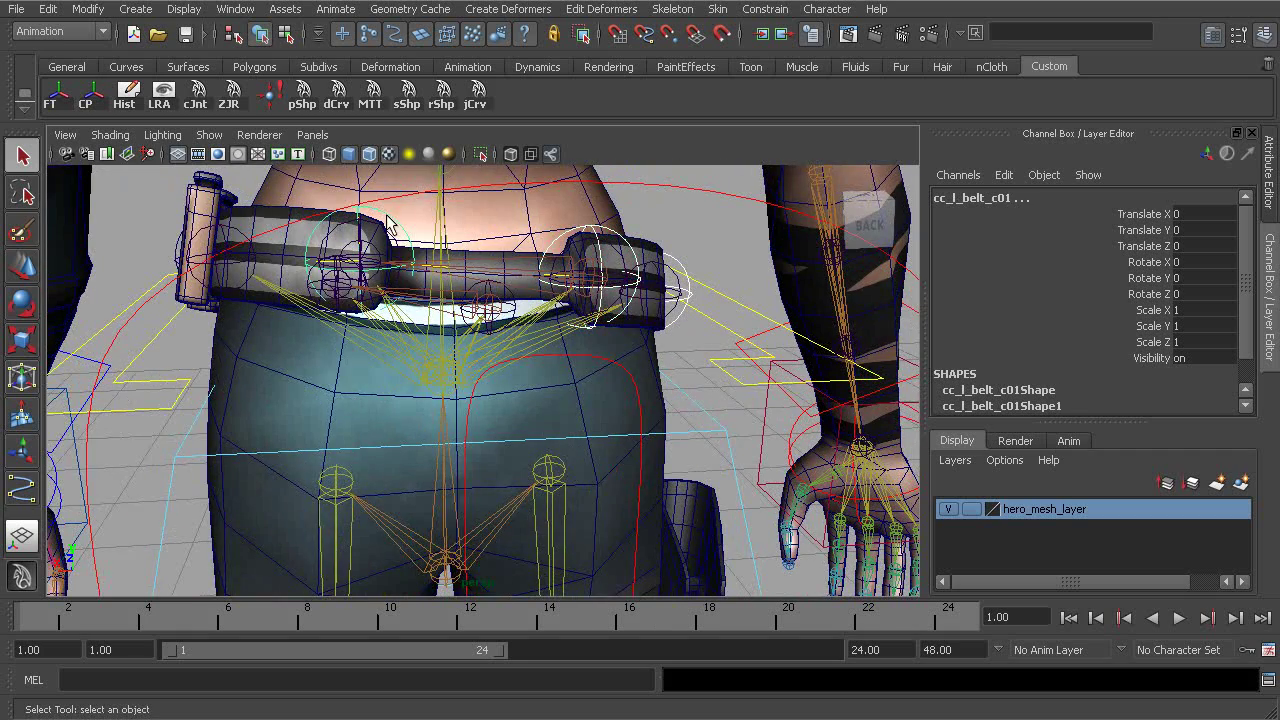
shift+click(167, 248)
alt+drag(167, 250, 592, 228)
shift+click(652, 263)
alt+drag(812, 318, 816, 342)
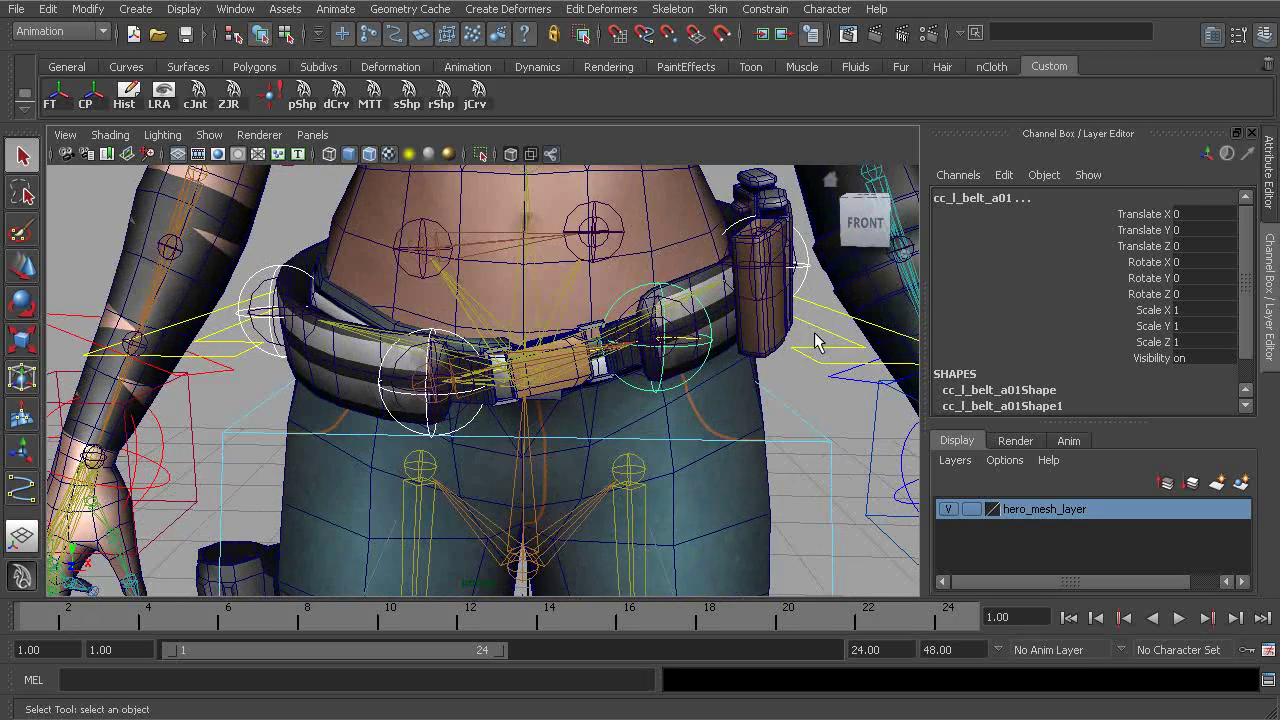
Lock and hide the scale and visibility channels of the six selected belt control curves
key(Up)
key(Down)
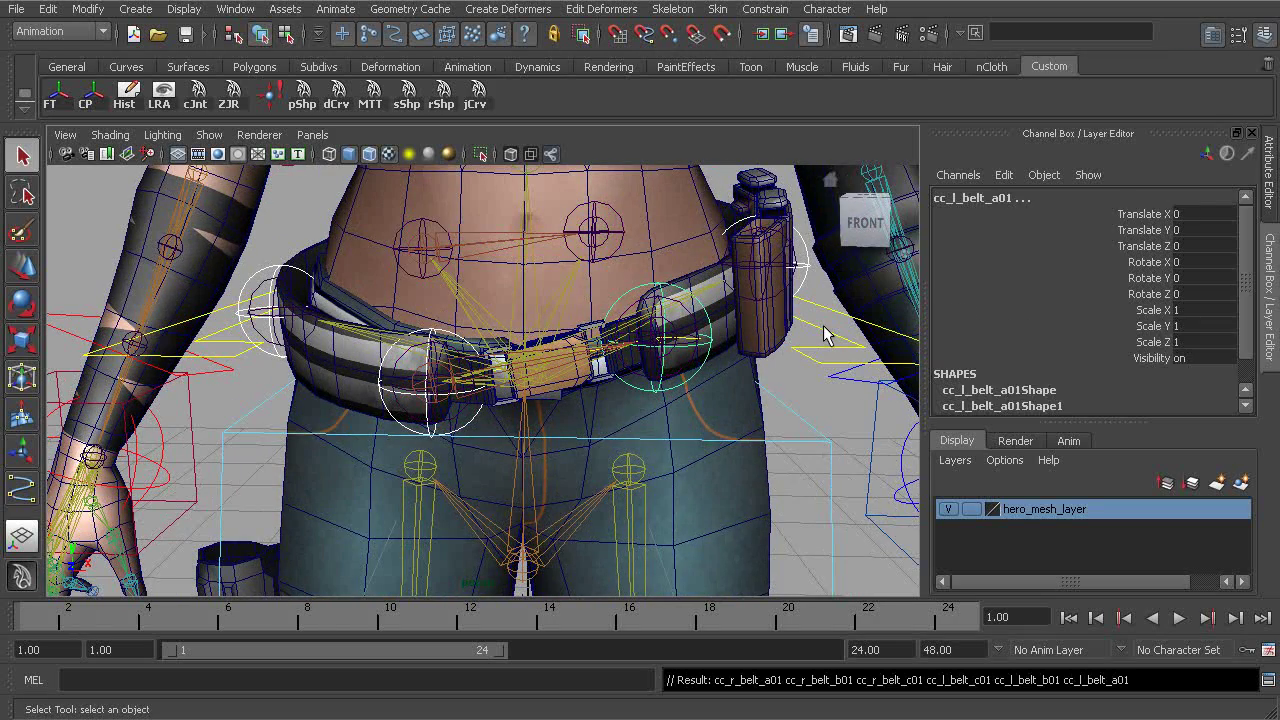
alt+drag(783, 366, 763, 292)
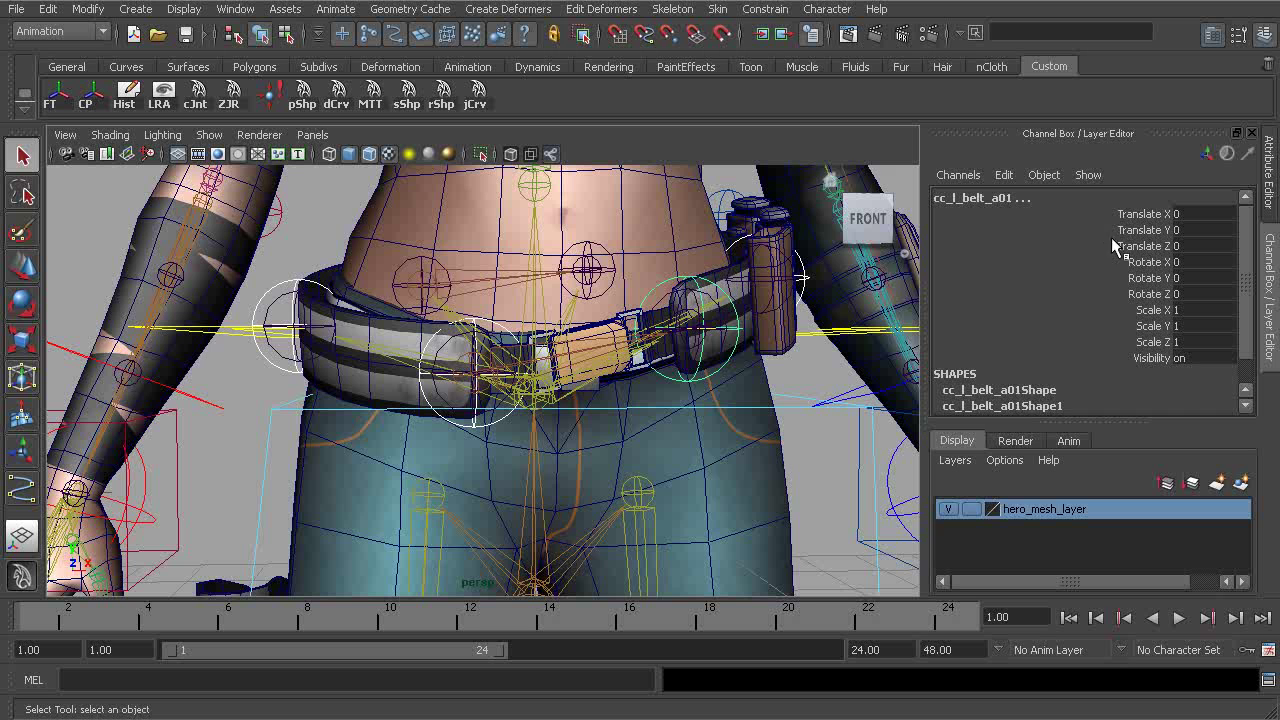
drag(1143, 310, 1145, 360)
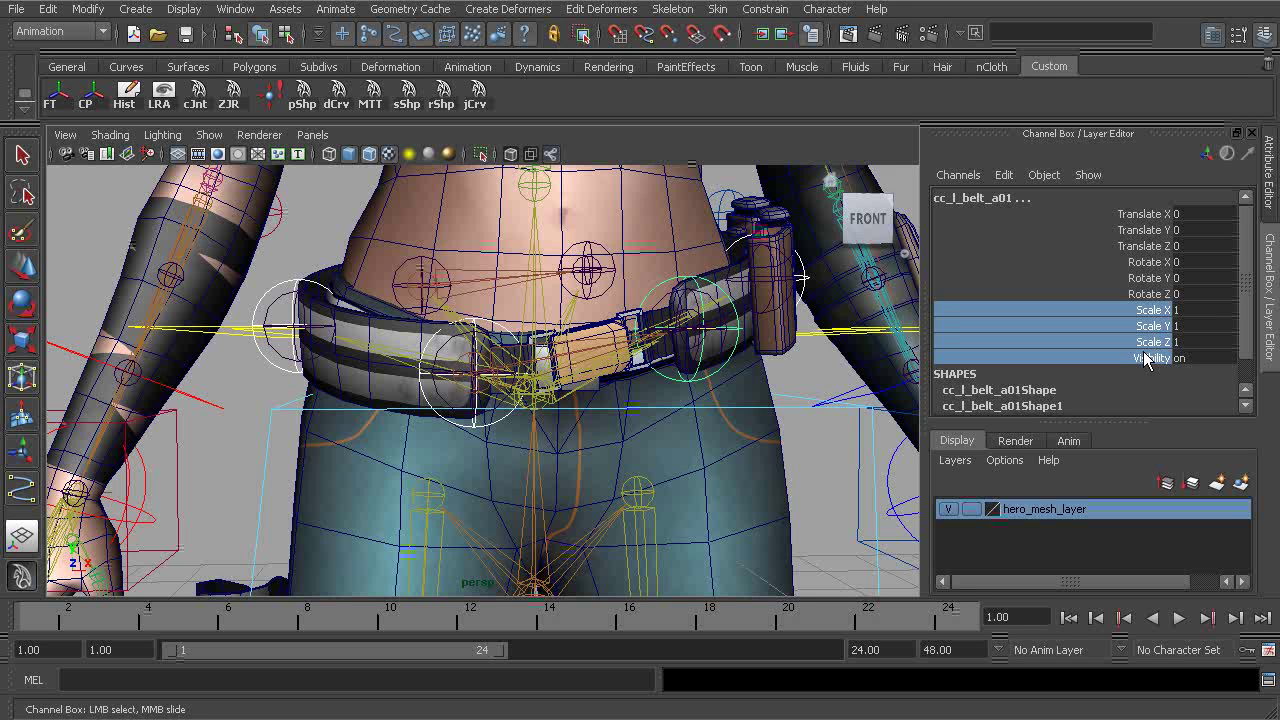
right_click(1128, 344)
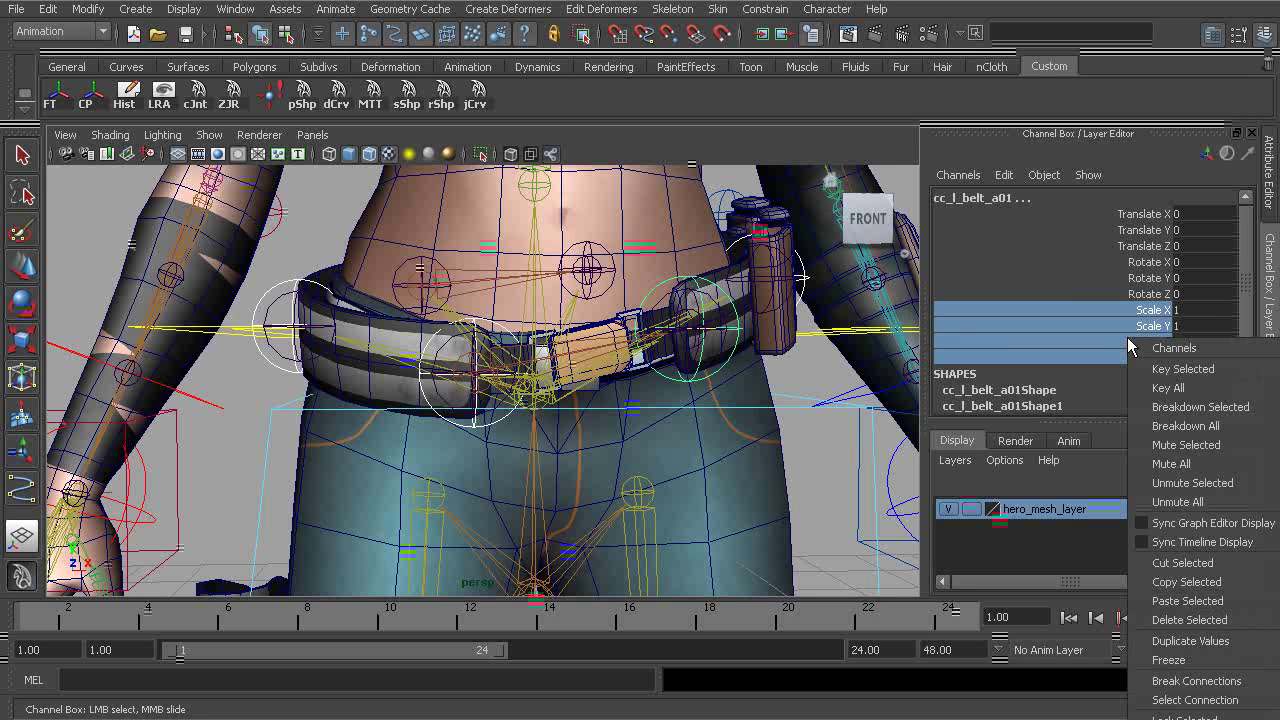
click(1195, 719)
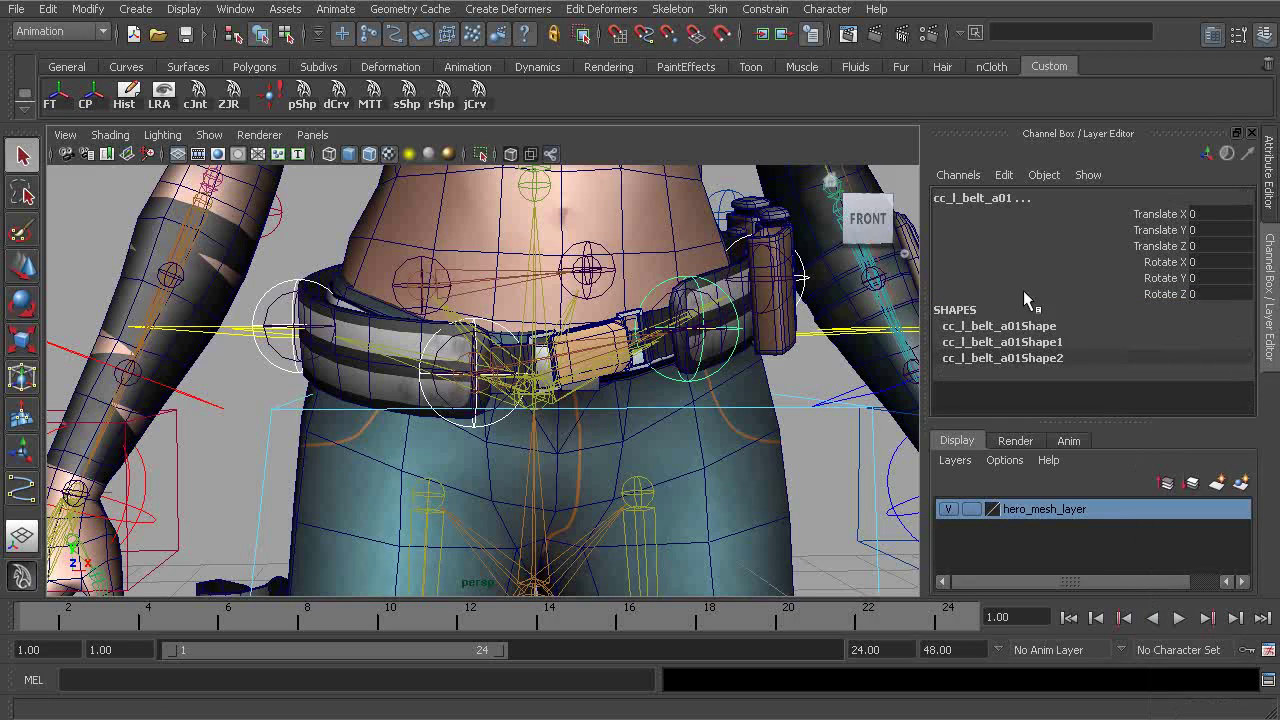
Enable drawing overrides on the left front belt curve cc_l_belt_a01 and set its override color to blue
alt+drag(652, 358, 700, 352)
click(724, 298)
alt+middle_drag(720, 294, 691, 315)
click(700, 299)
click(636, 312)
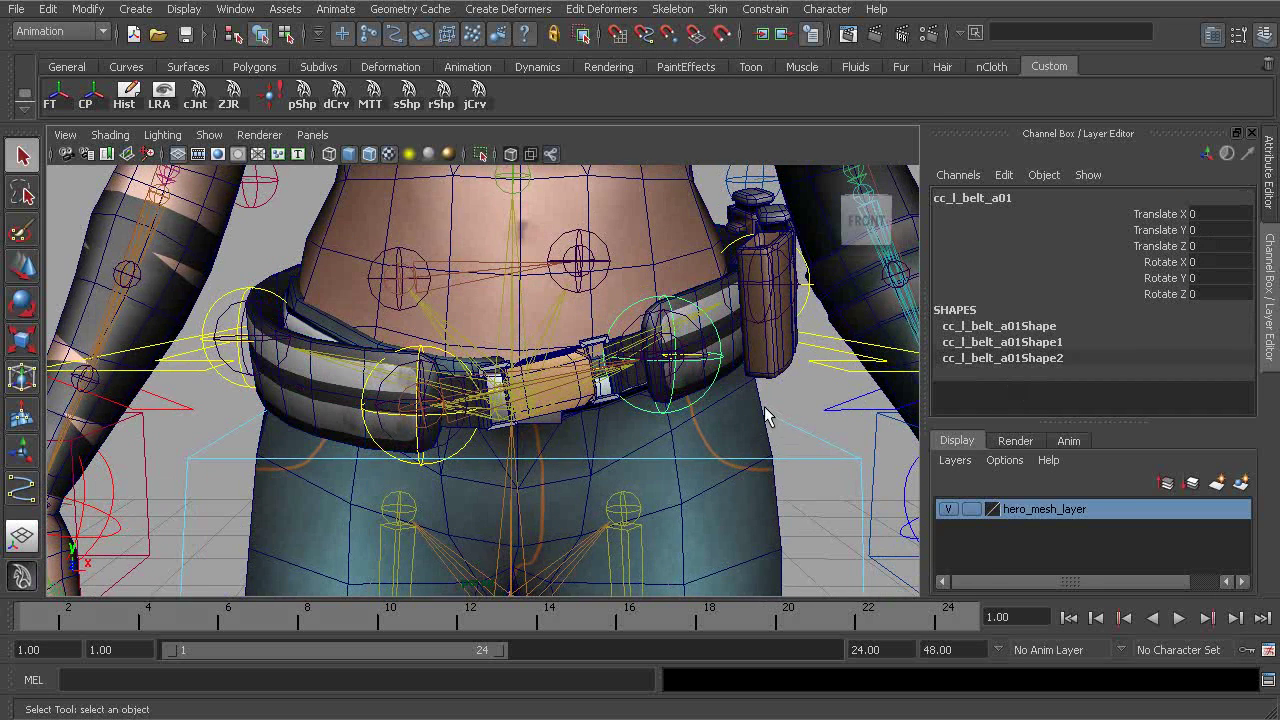
key(ctrl+a)
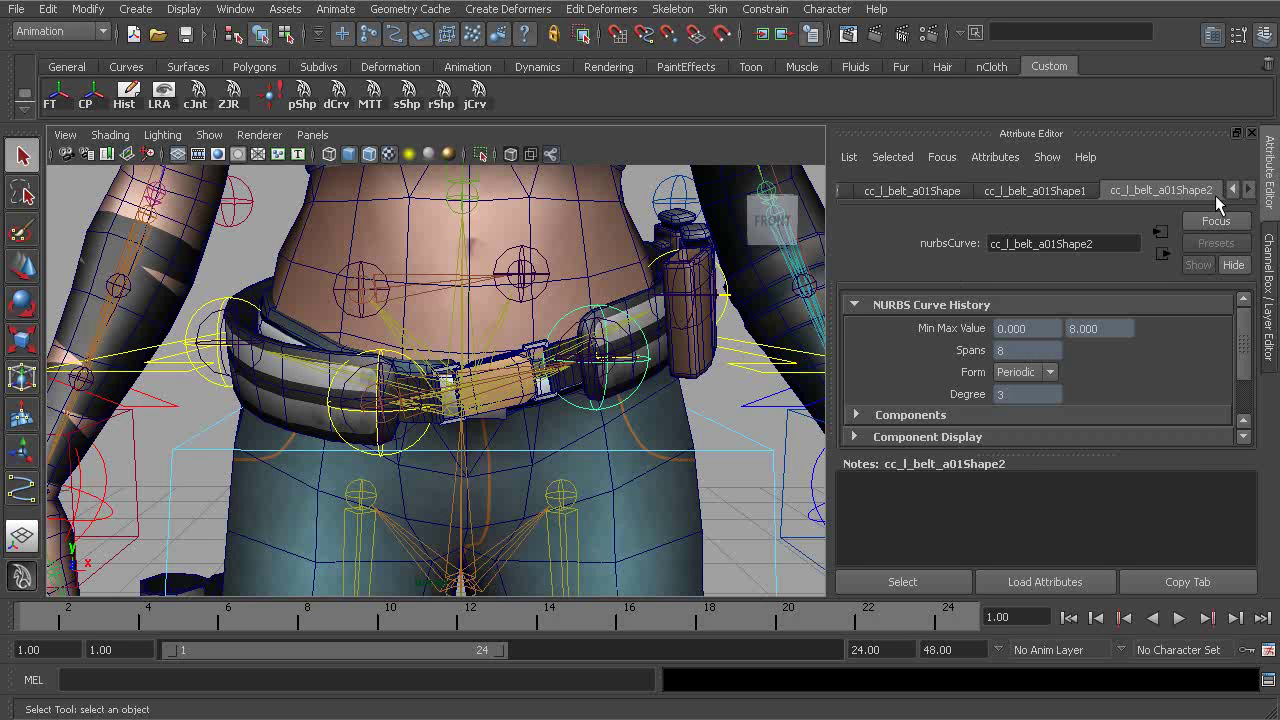
click(1235, 190)
click(893, 191)
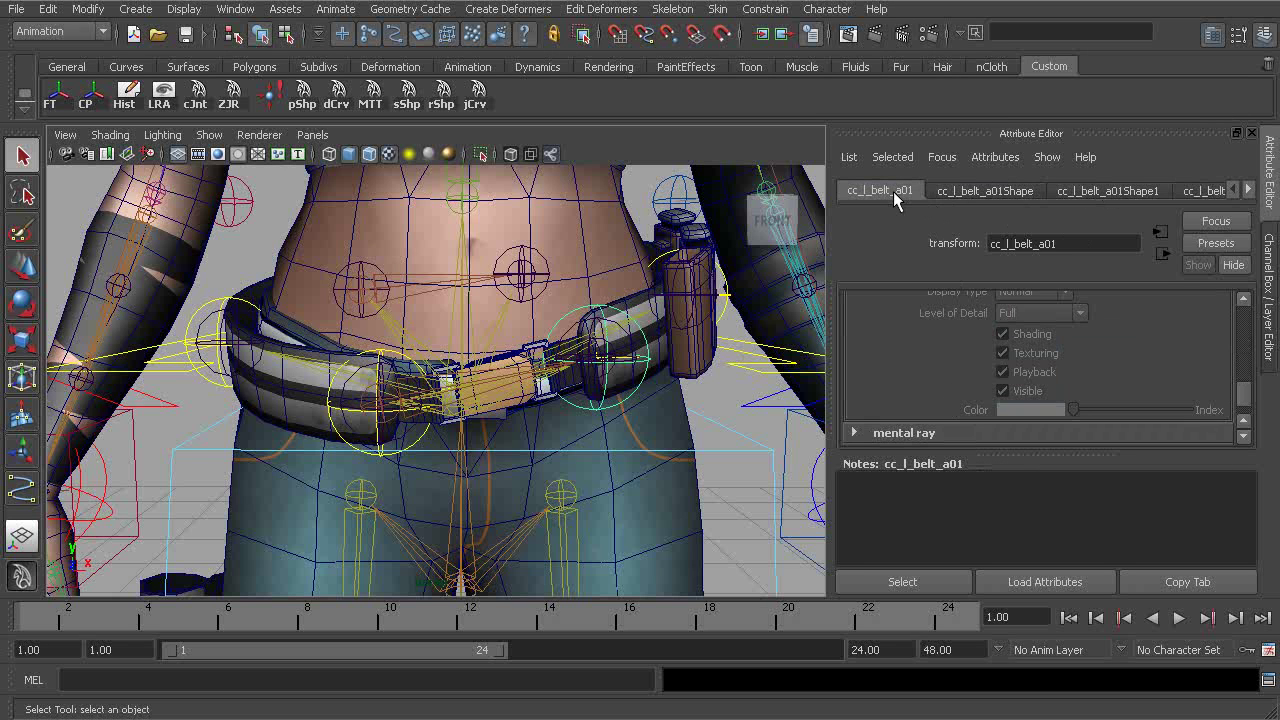
scroll(987, 328, down, 2)
click(1016, 356)
scroll(1022, 354, down, 3)
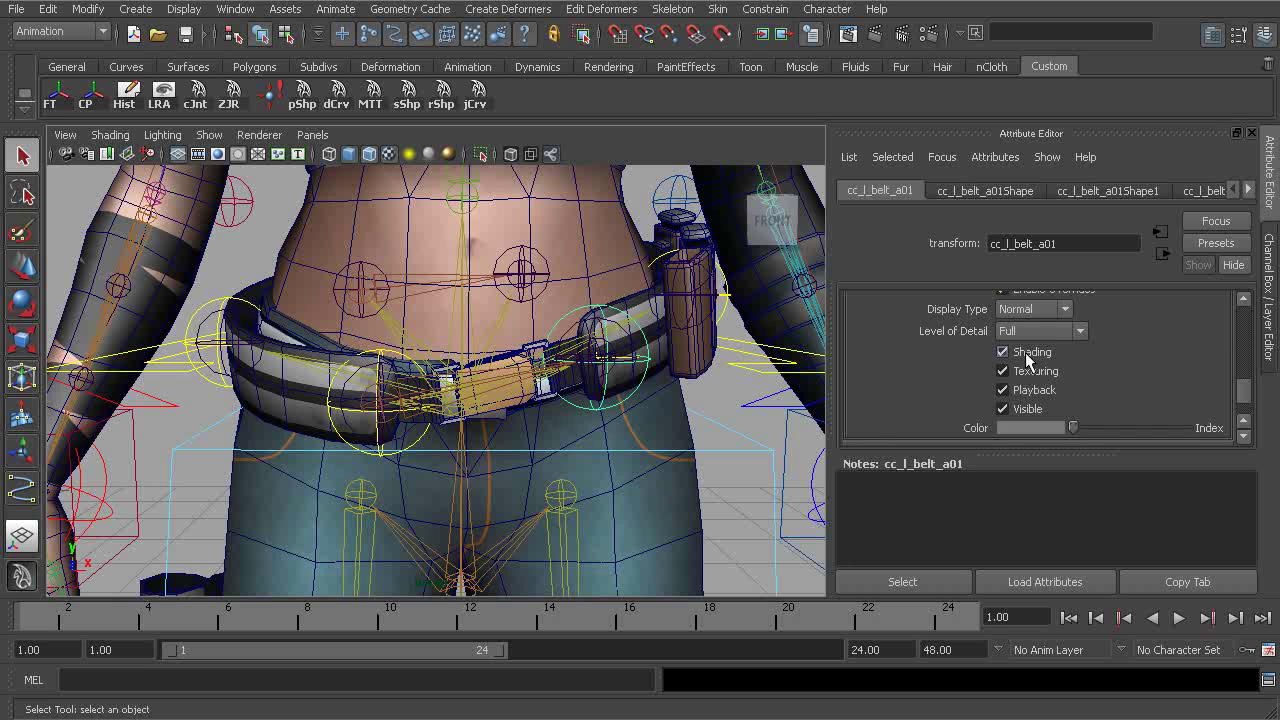
drag(1066, 367, 1095, 367)
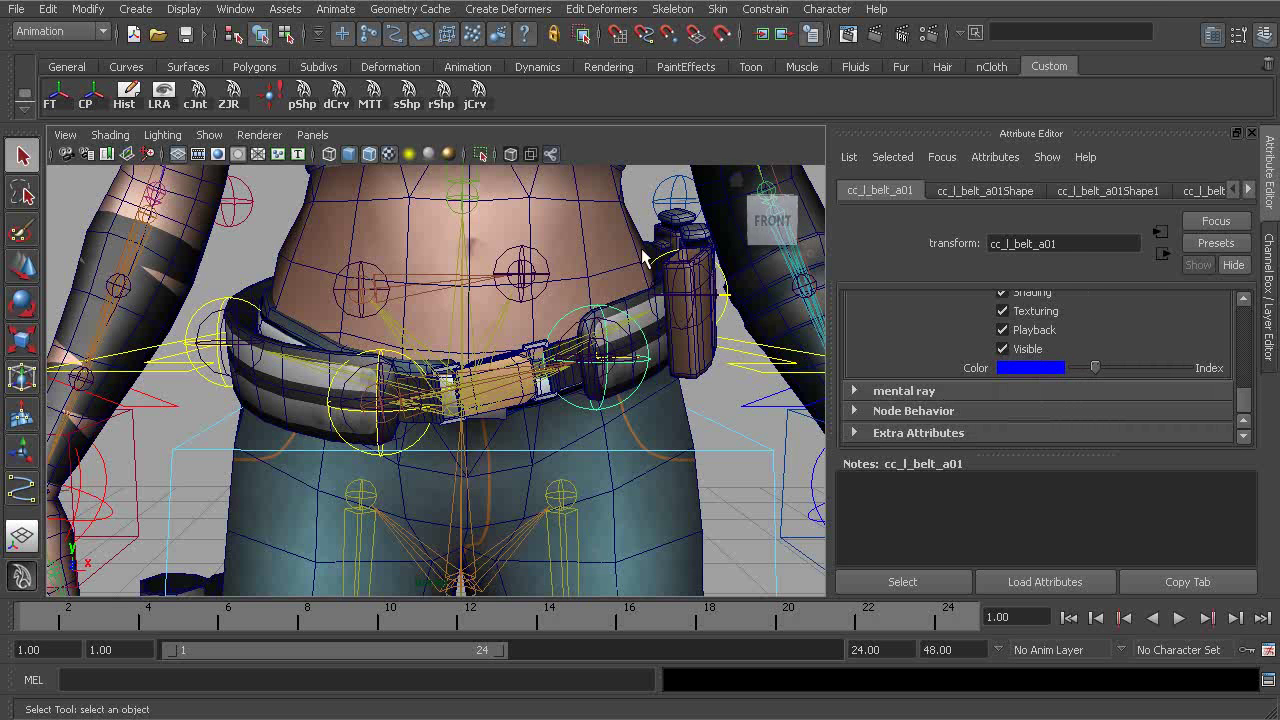
Enable drawing overrides on the left side belt curve cc_l_belt_b01 and set its override color to blue
alt+drag(651, 260, 646, 310)
click(645, 318)
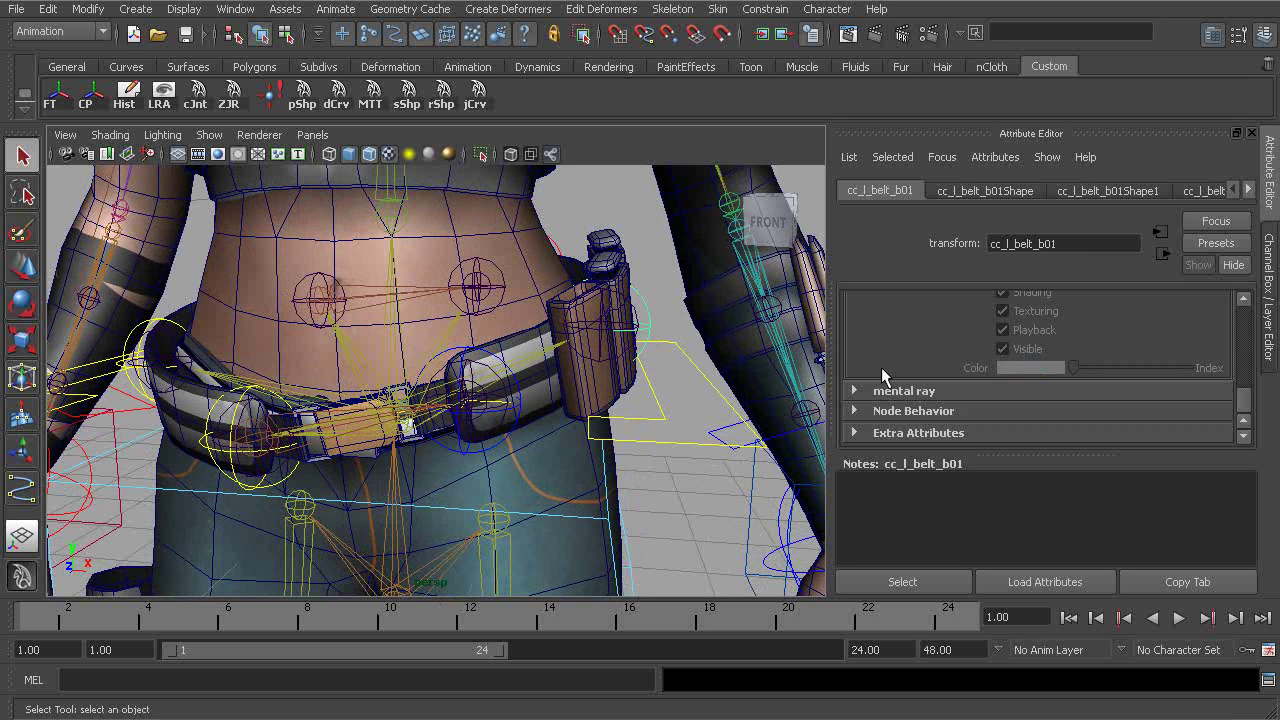
scroll(1044, 349, up, 6)
scroll(1023, 348, down, 5)
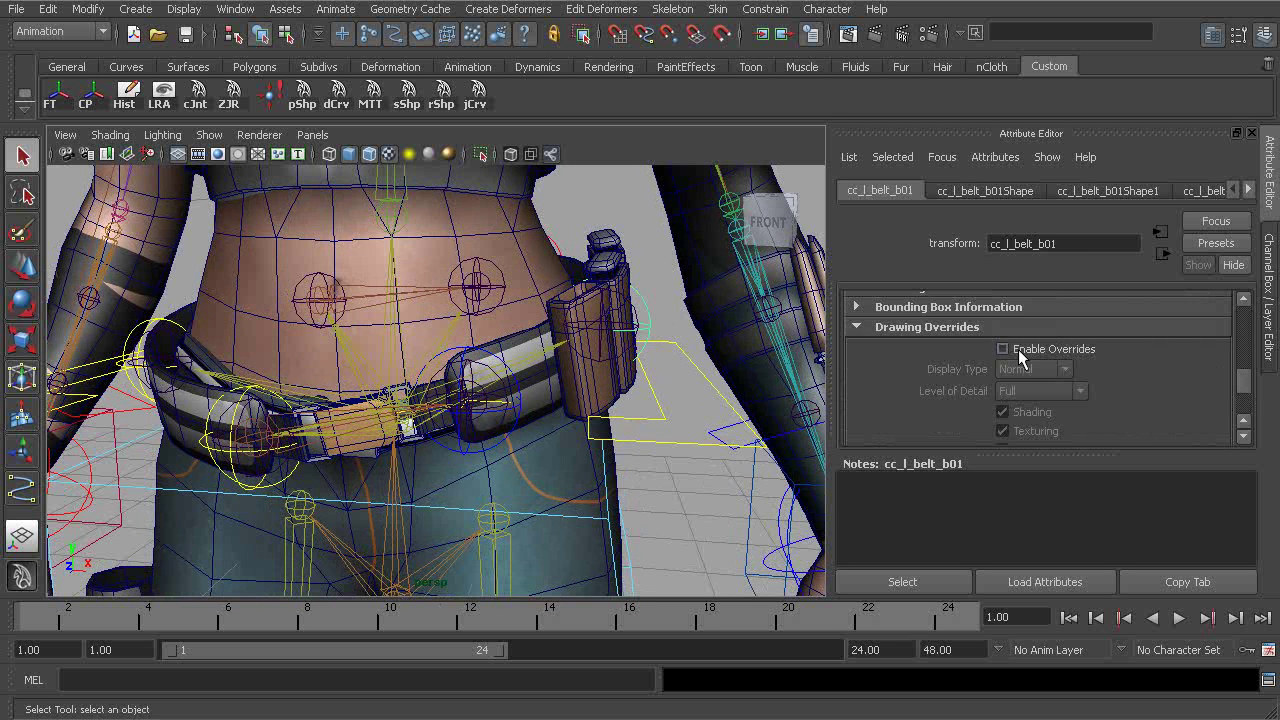
click(1000, 345)
scroll(1000, 345, down, 3)
mouse_move(1062, 367)
mouse_down()
mouse_move(1106, 368)
mouse_move(1095, 368)
mouse_up()
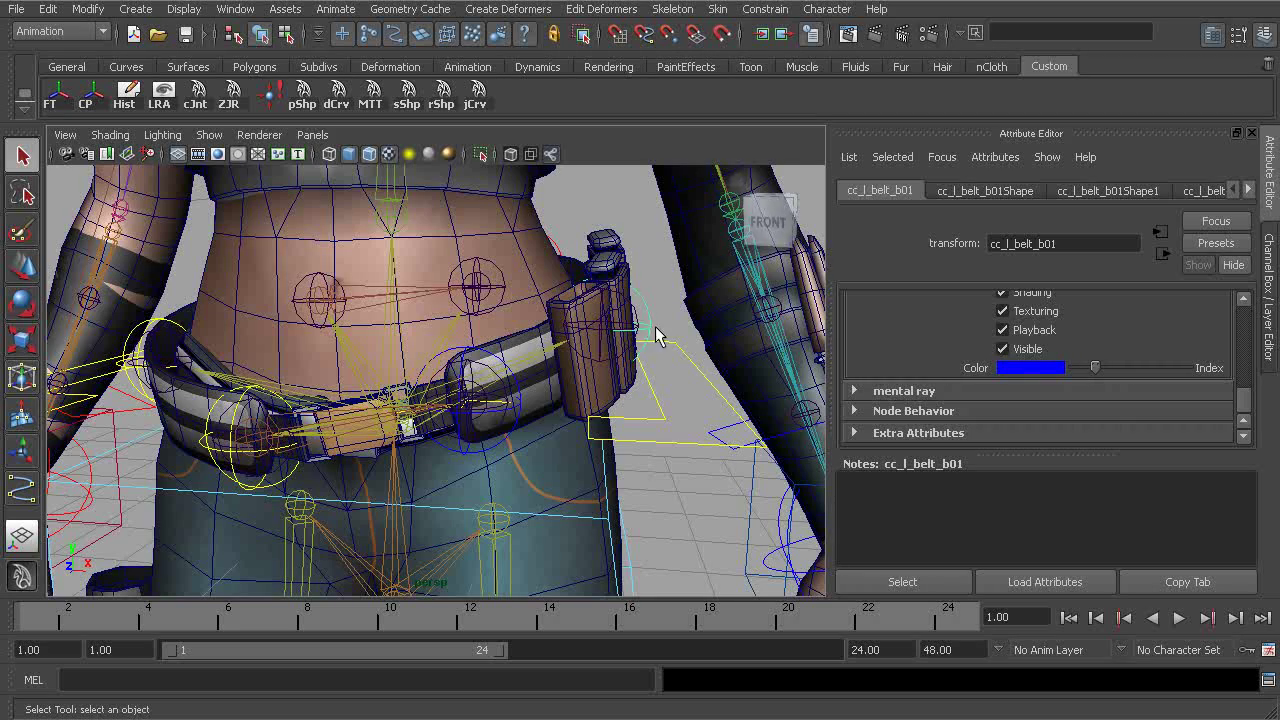
Enable drawing overrides on the left rear belt curve cc_l_belt_c01 and set its override color to blue
alt+drag(657, 334, 400, 245)
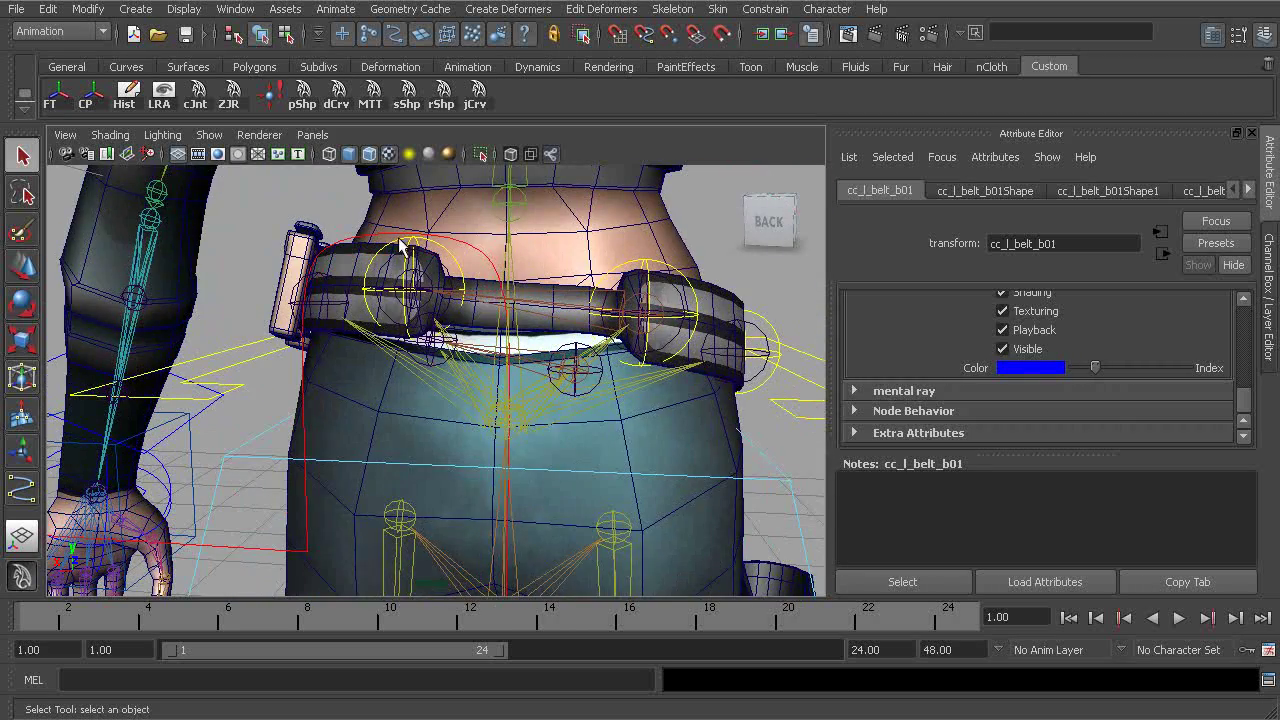
click(404, 248)
scroll(1048, 326, up, 3)
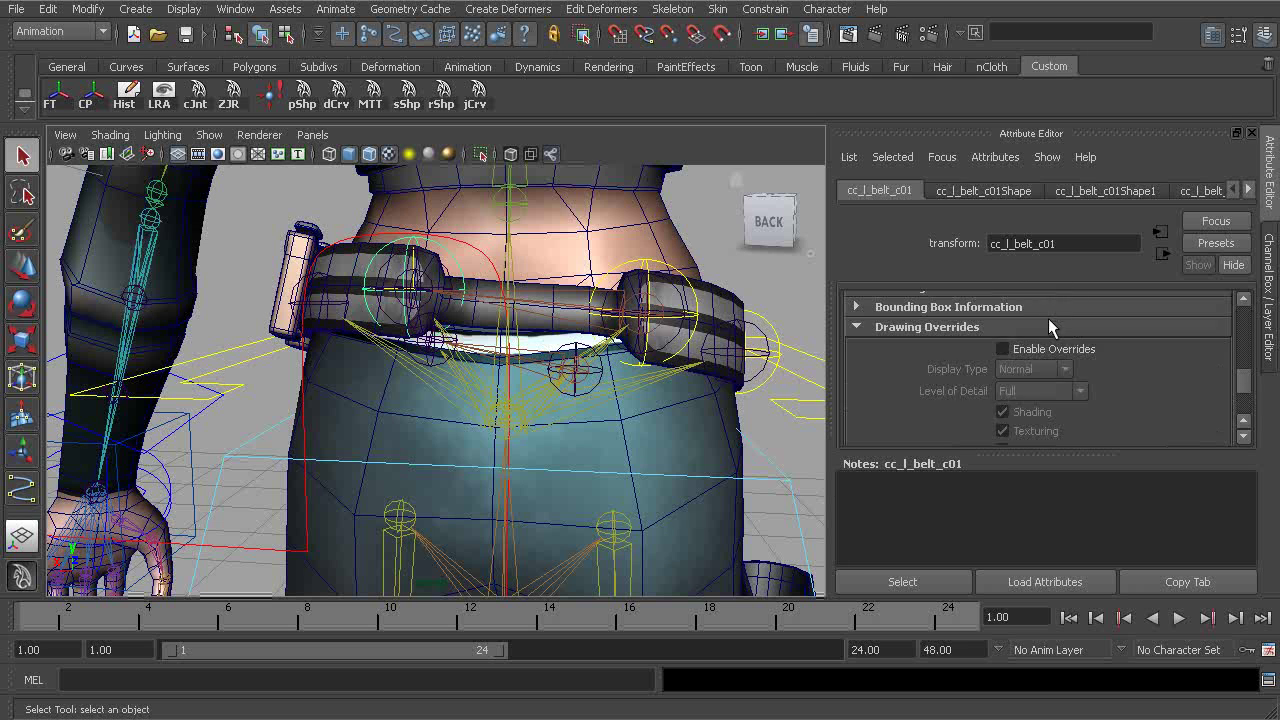
click(1003, 348)
scroll(1028, 335, down, 3)
mouse_move(1091, 366)
mouse_down()
mouse_move(1078, 366)
mouse_move(1095, 366)
mouse_up()
Enable drawing overrides on the right rear belt curve cc_r_belt_c01 and set its override color to red
alt+drag(680, 300, 635, 292)
click(604, 281)
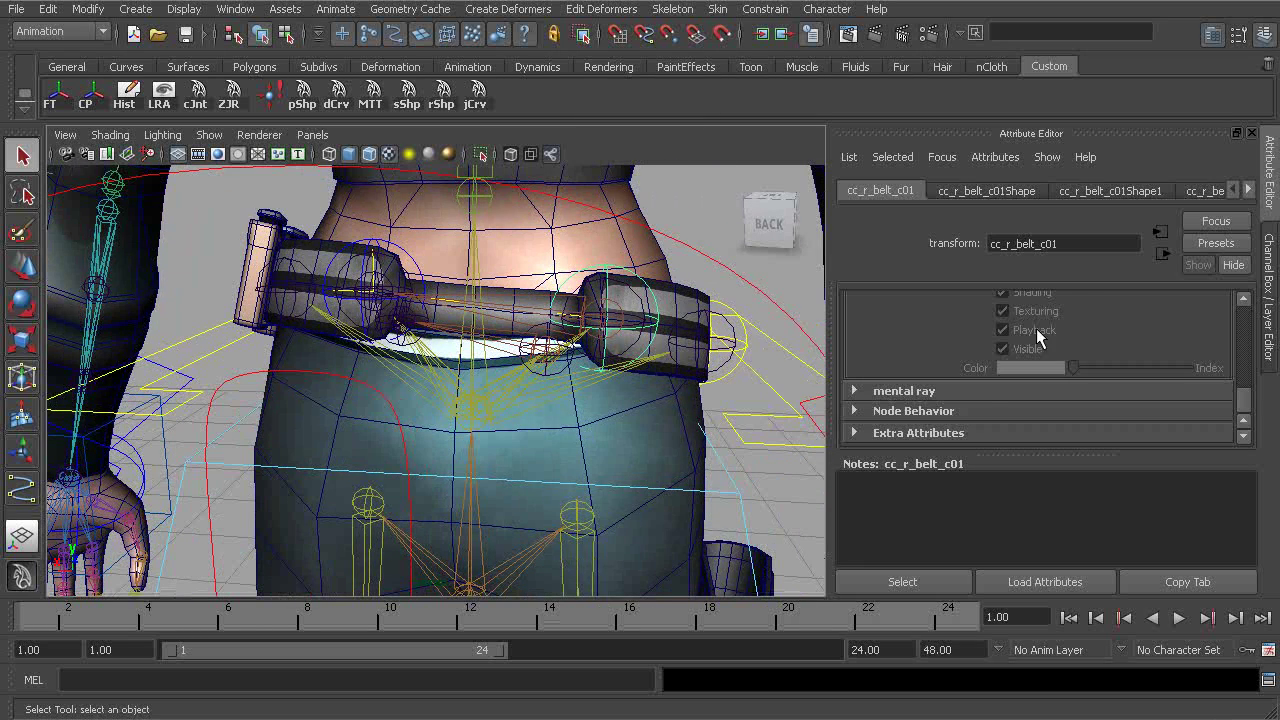
scroll(1040, 340, up, 2)
click(1003, 291)
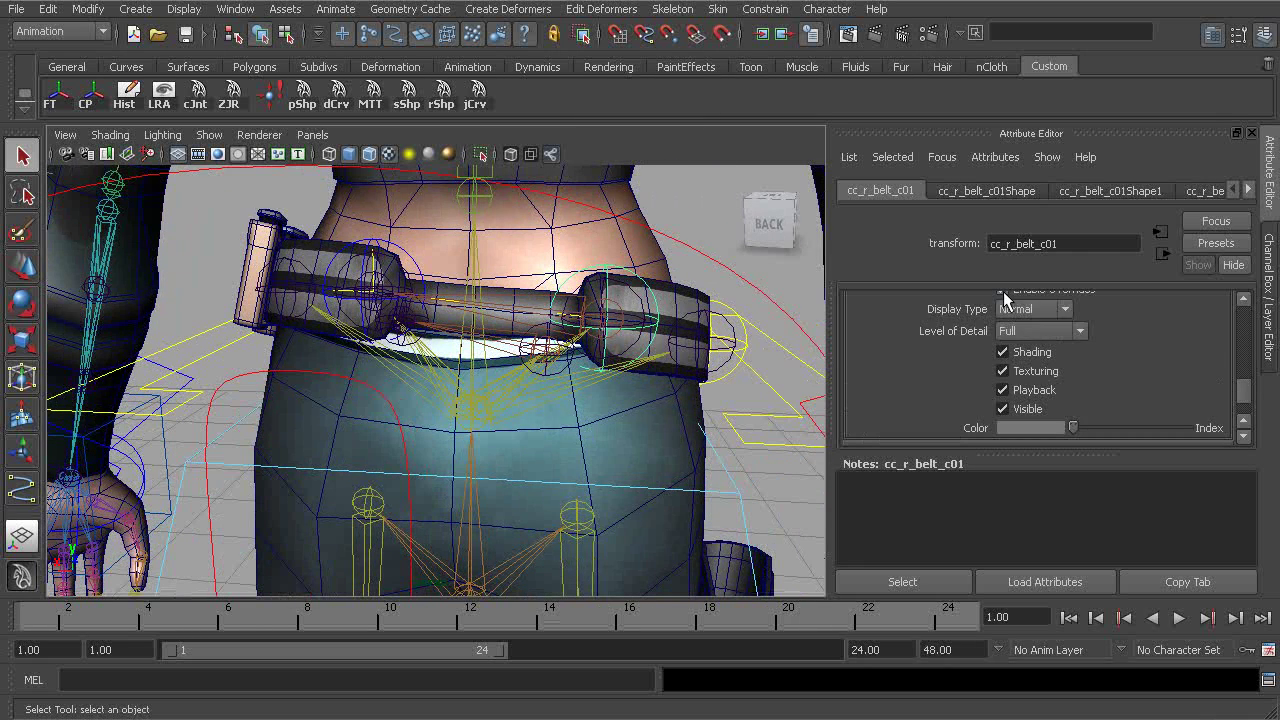
scroll(1040, 330, down, 2)
drag(1070, 367, 1121, 368)
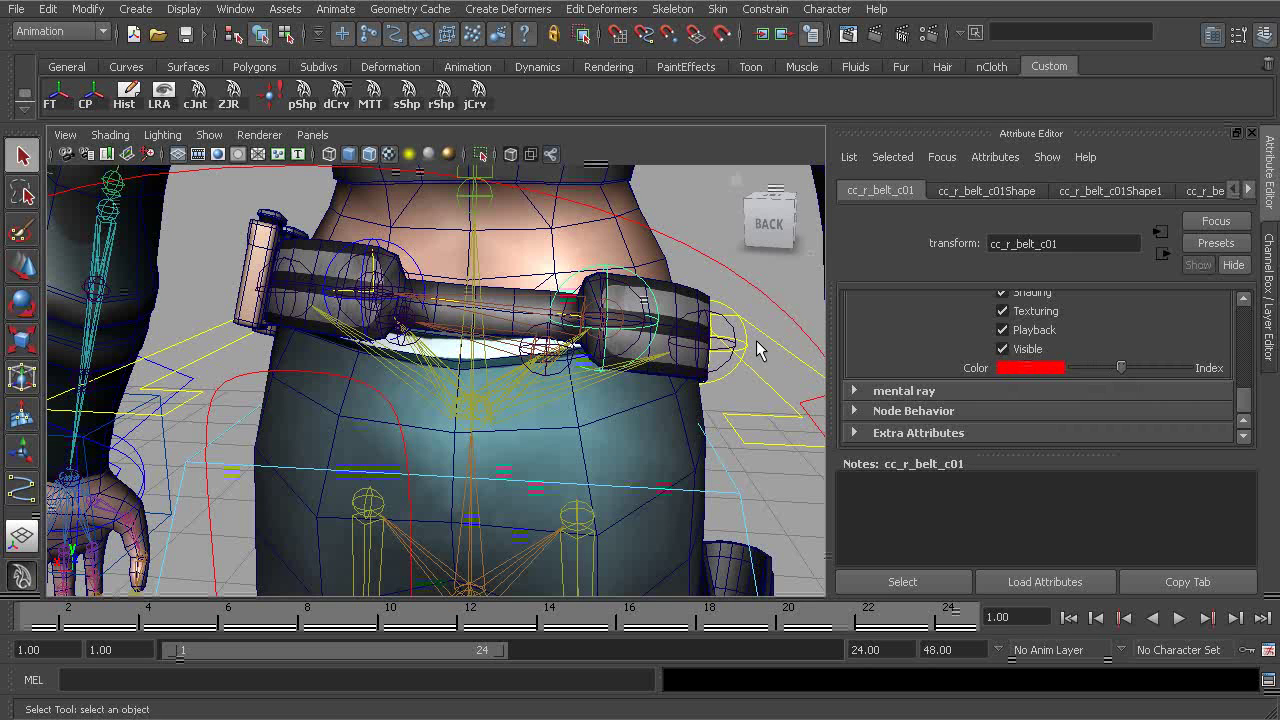
Enable drawing overrides on the right side belt curve cc_r_belt_b01 and set its override color to red
alt+middle_drag(754, 346, 716, 342)
click(712, 323)
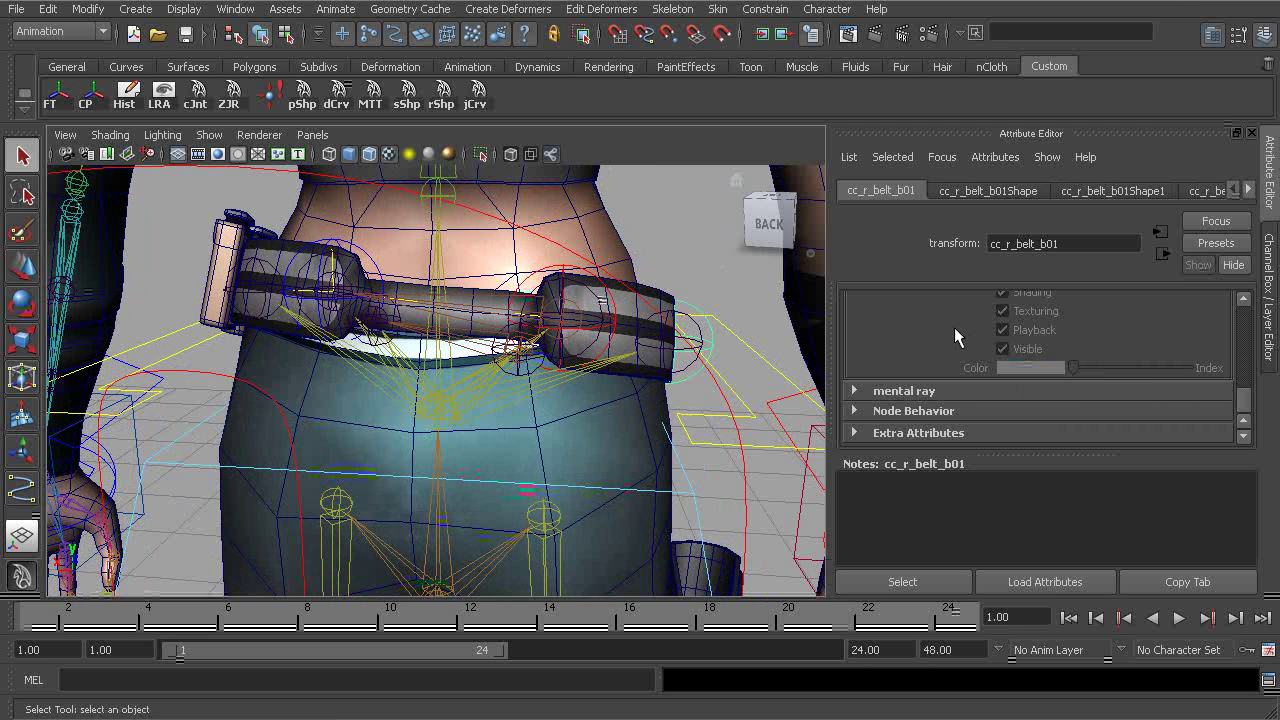
scroll(970, 326, up, 2)
click(1003, 291)
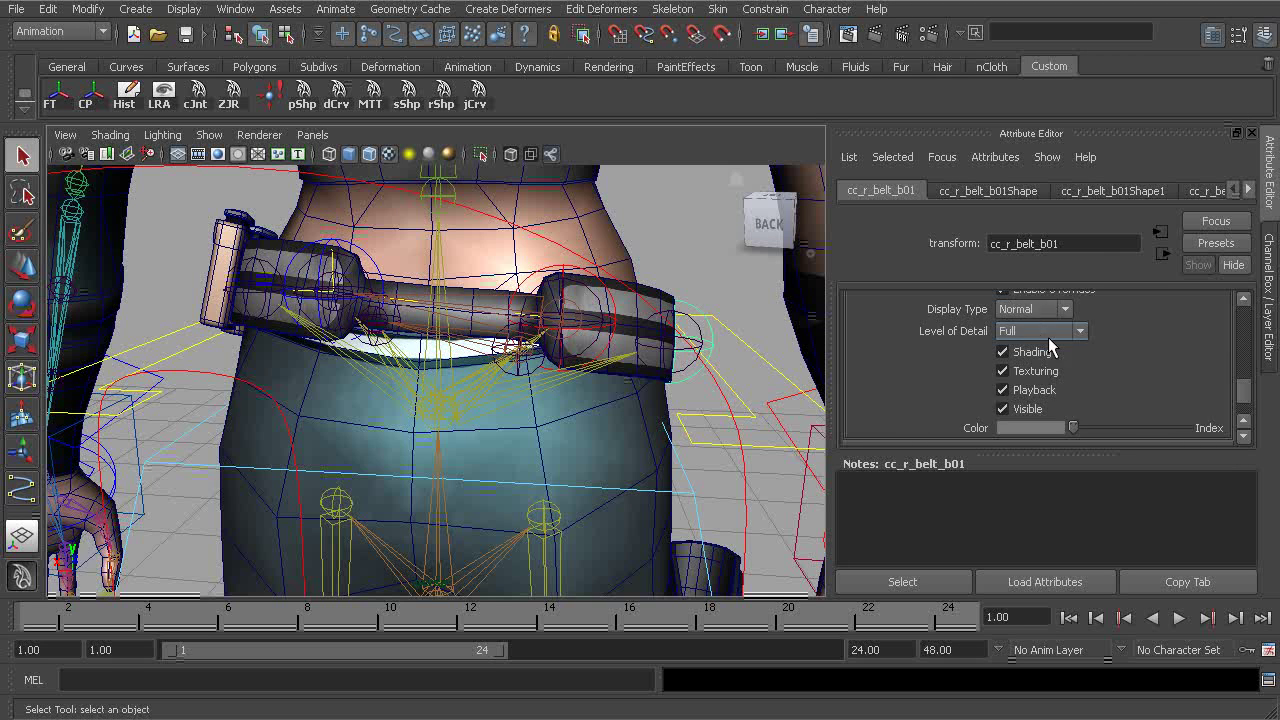
scroll(1048, 337, down, 2)
drag(1070, 367, 1101, 367)
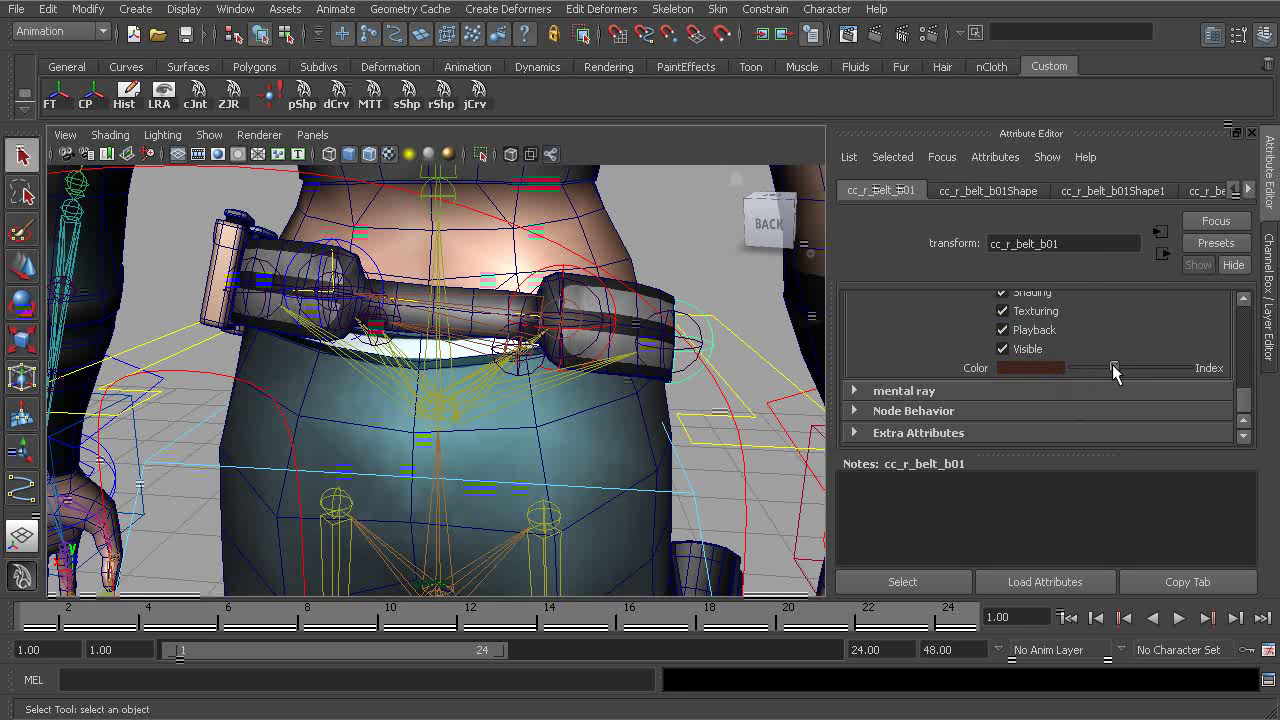
drag(1114, 371, 1119, 368)
Enable drawing overrides on the right front belt curve cc_r_belt_a01, set its override color to red, and deselect it
alt+drag(704, 322, 355, 320)
alt+drag(540, 315, 449, 306)
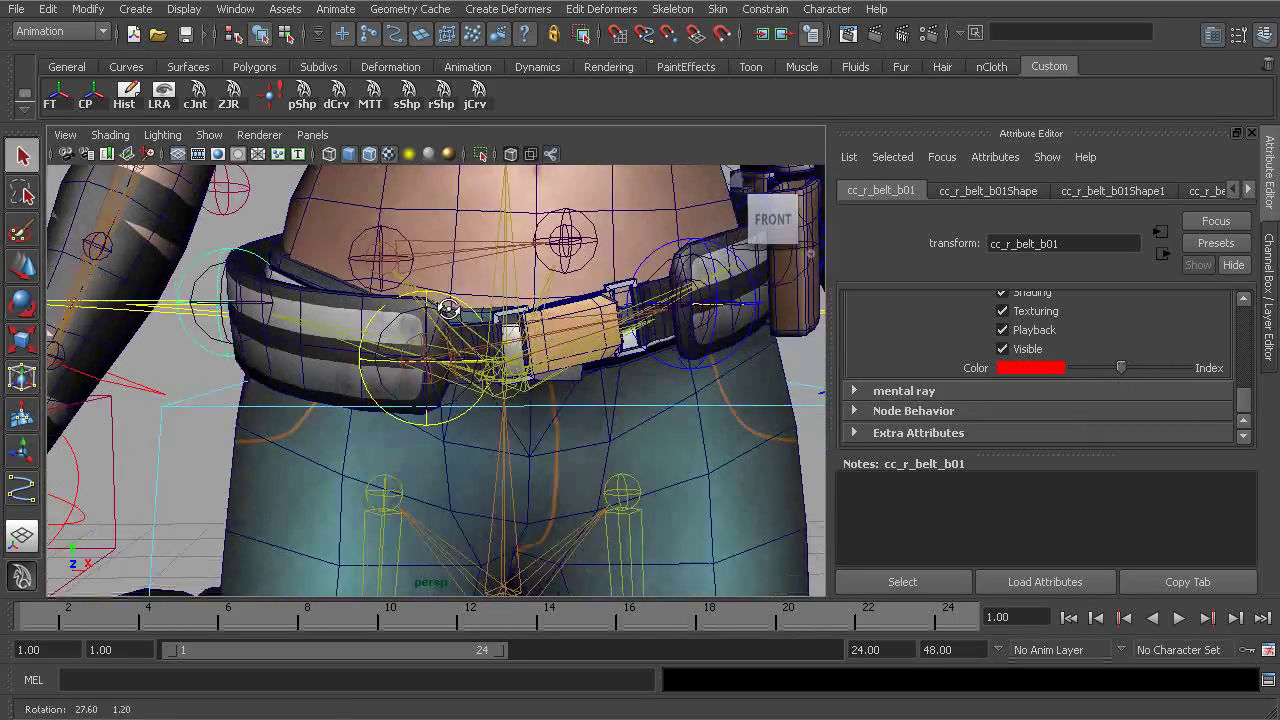
alt+right_drag(449, 306, 457, 334)
click(349, 318)
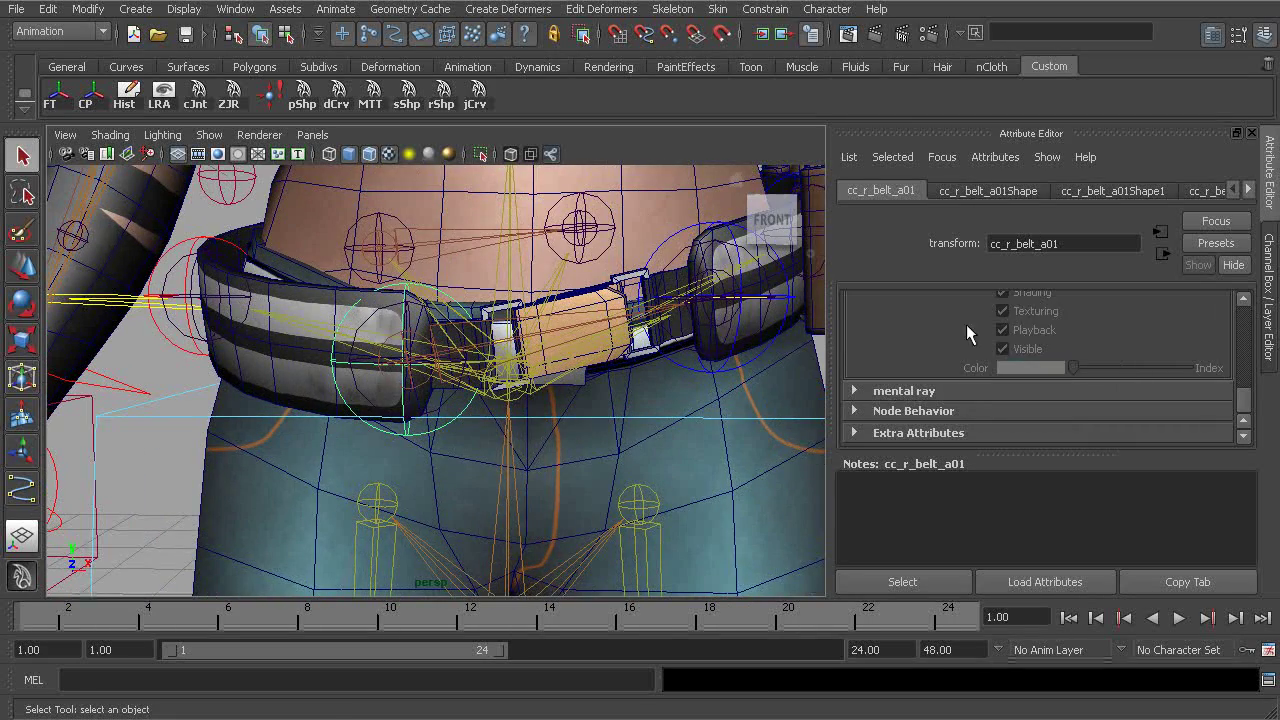
scroll(1045, 346, up, 3)
click(1033, 348)
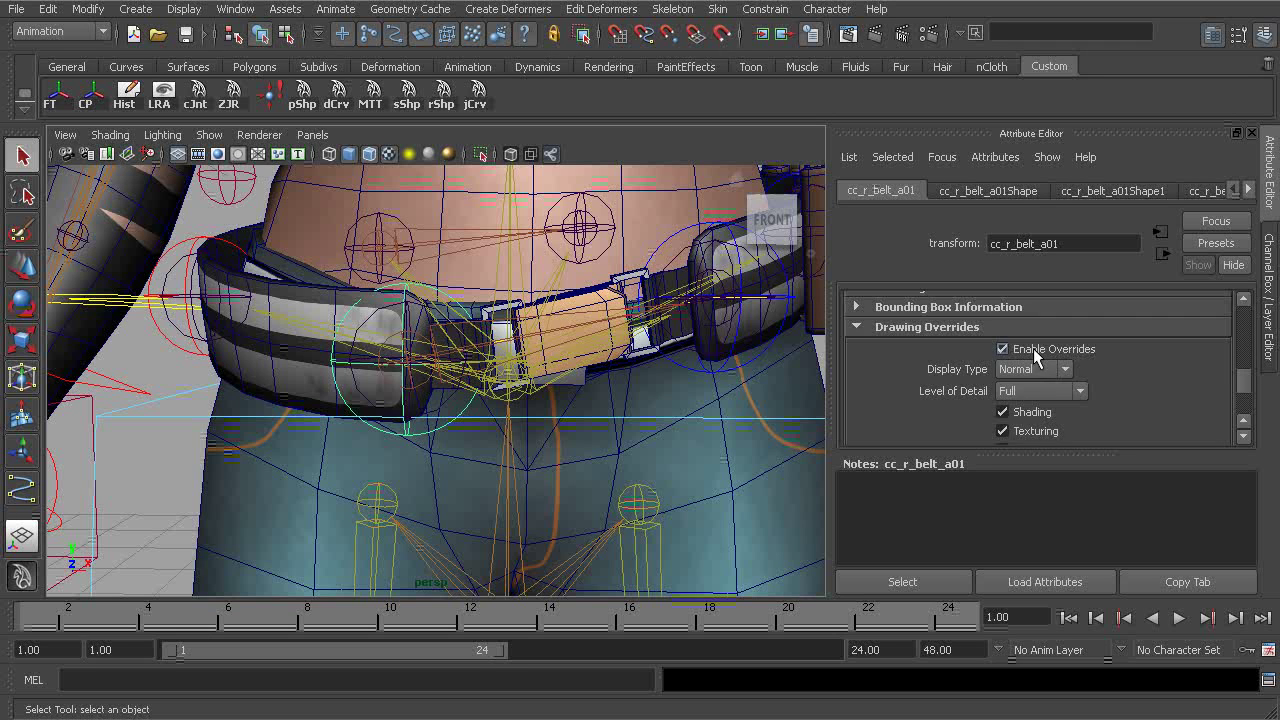
scroll(1033, 348, down, 3)
drag(1085, 368, 1120, 368)
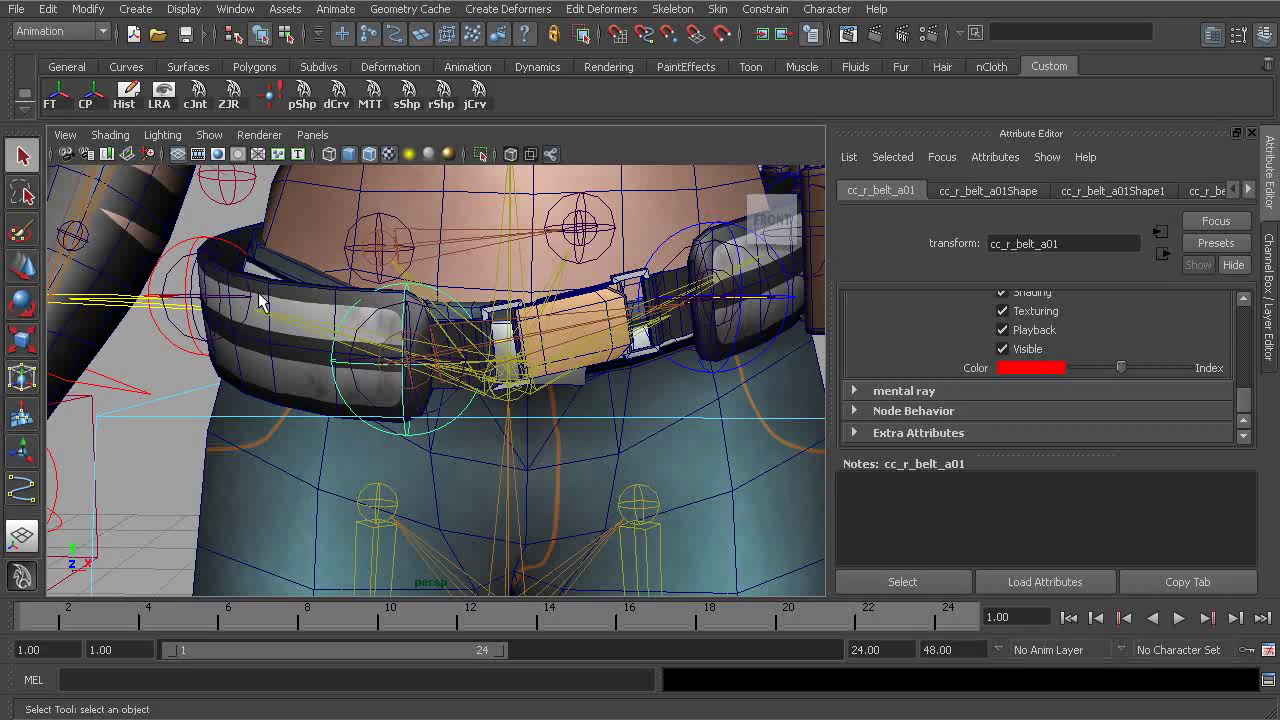
click(368, 314)
alt+drag(368, 314, 357, 392)
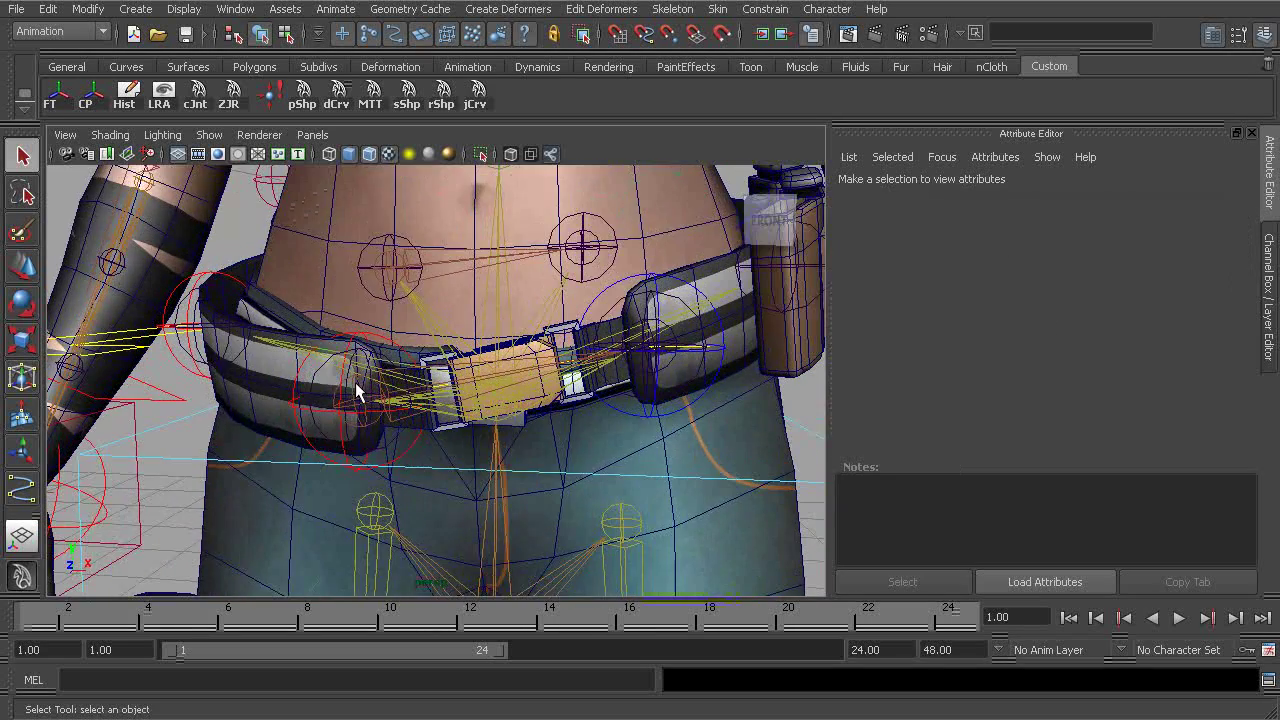
Orient-constrain the right front belt joint bn_r_belt_a01 to the control curve cc_r_belt_a01
click(313, 378)
key(f)
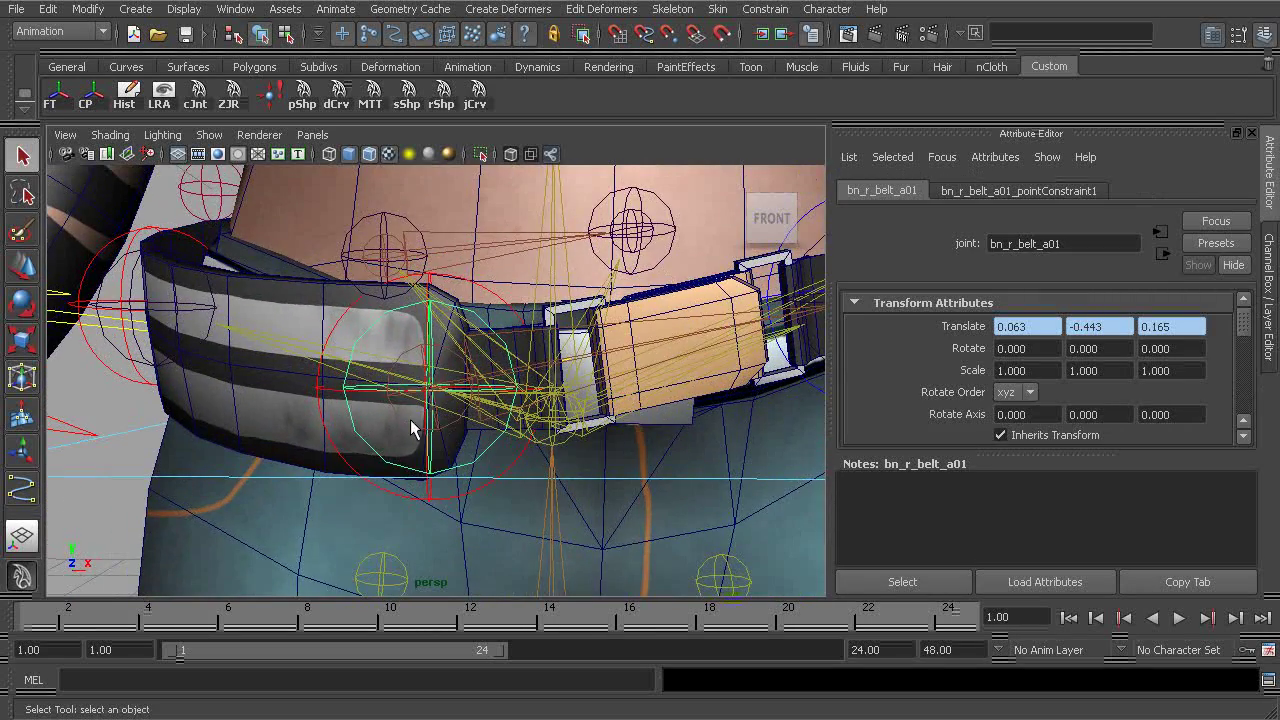
key(ctrl+a)
alt+drag(437, 434, 437, 384)
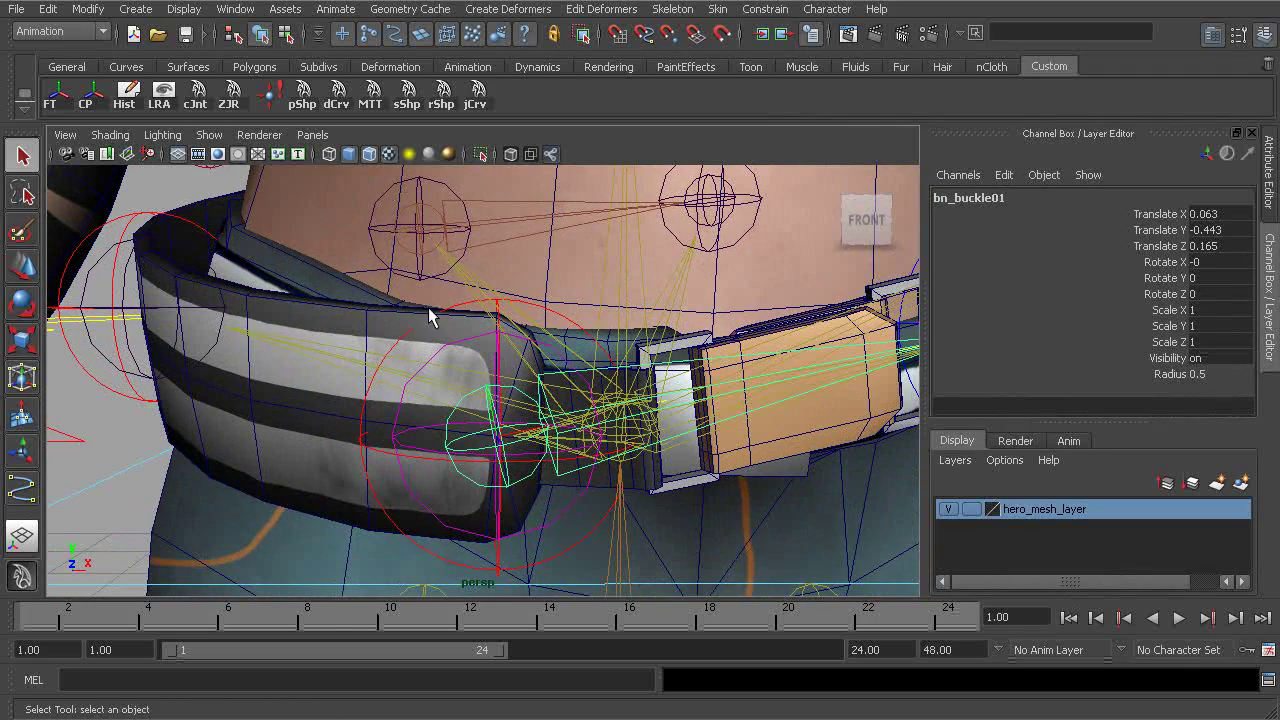
click(397, 339)
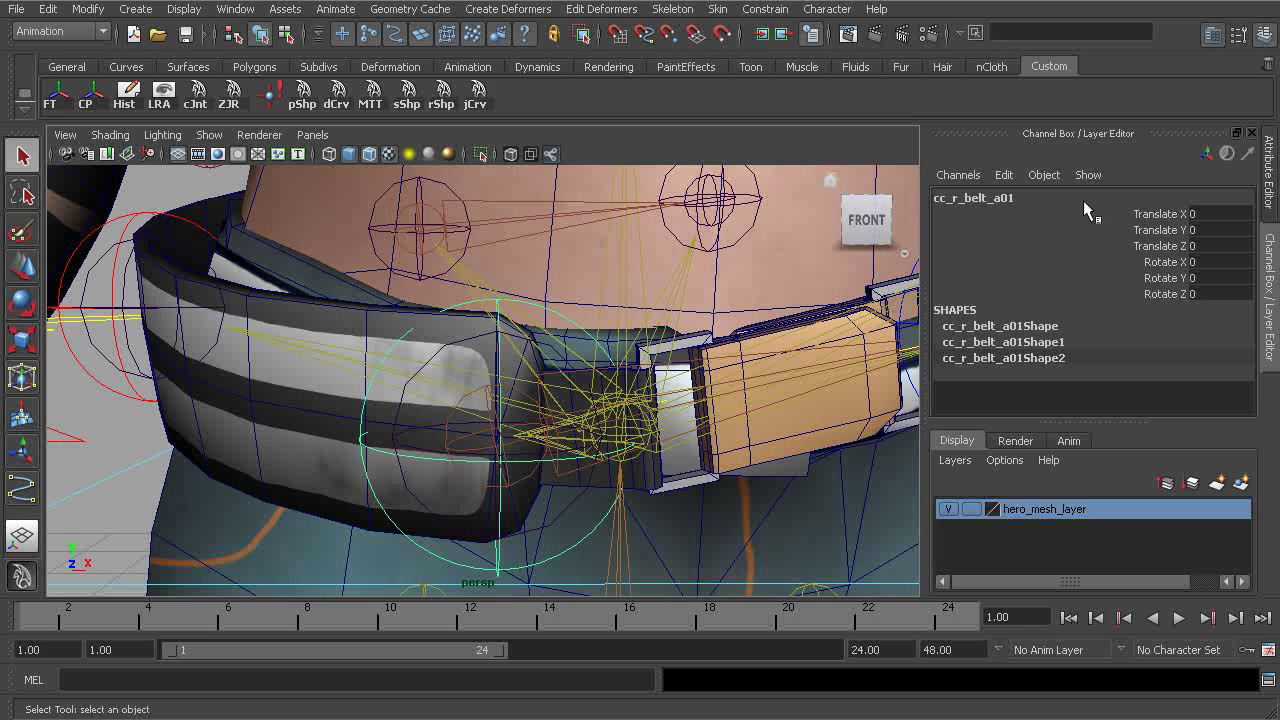
alt+drag(643, 355, 668, 318)
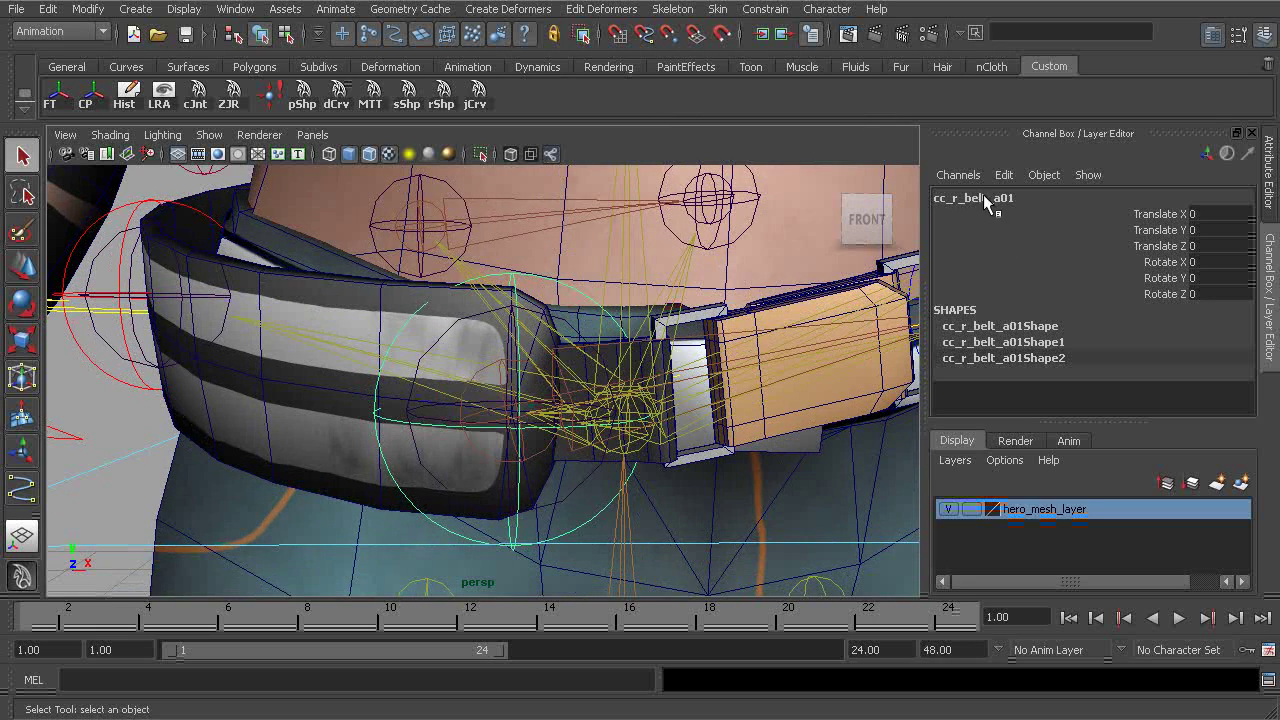
alt+drag(571, 389, 505, 342)
shift+click(463, 317)
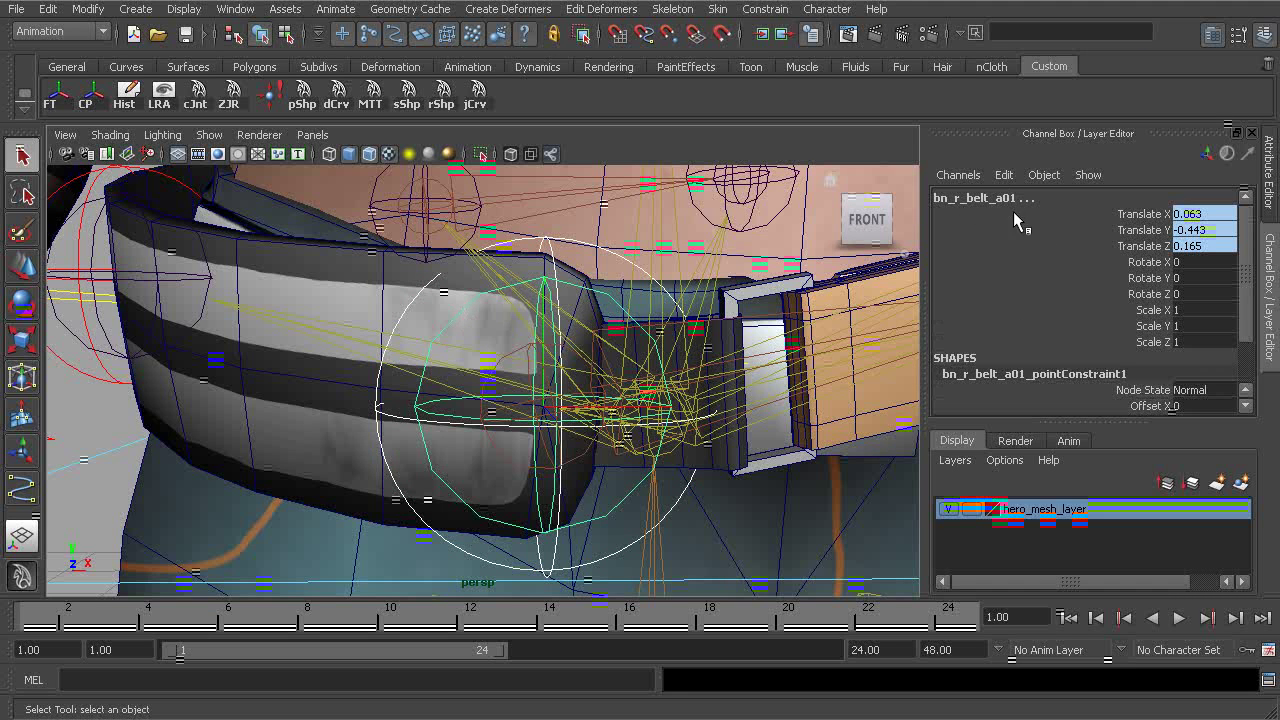
click(765, 9)
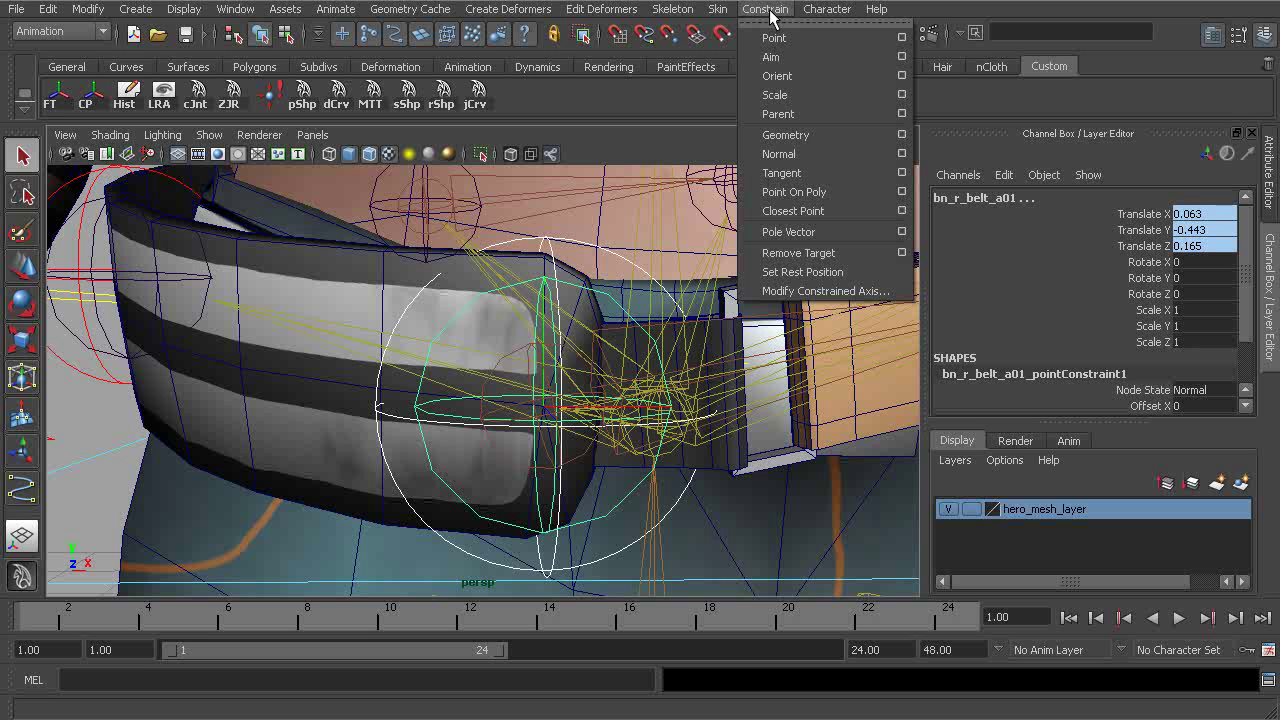
click(901, 76)
click(290, 475)
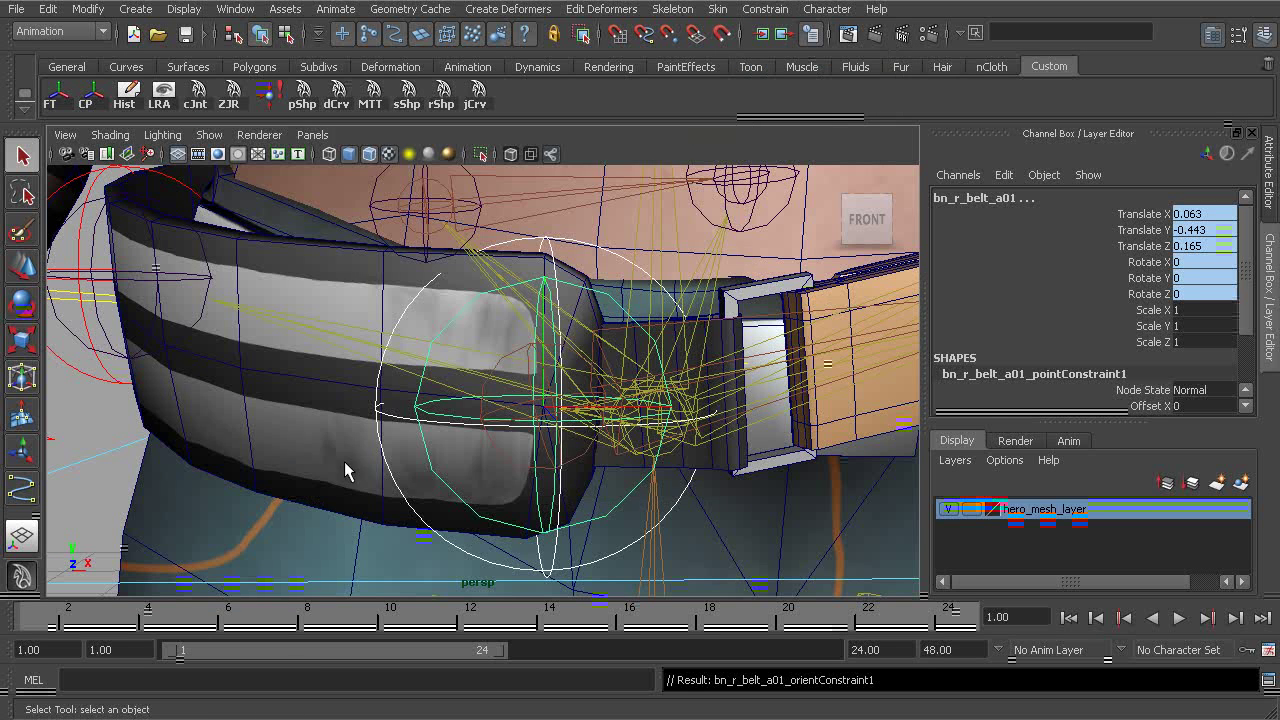
Point-constrain the buckle joint bn_buckle01 to the right front belt control curve cc_r_belt_a01
click(413, 309)
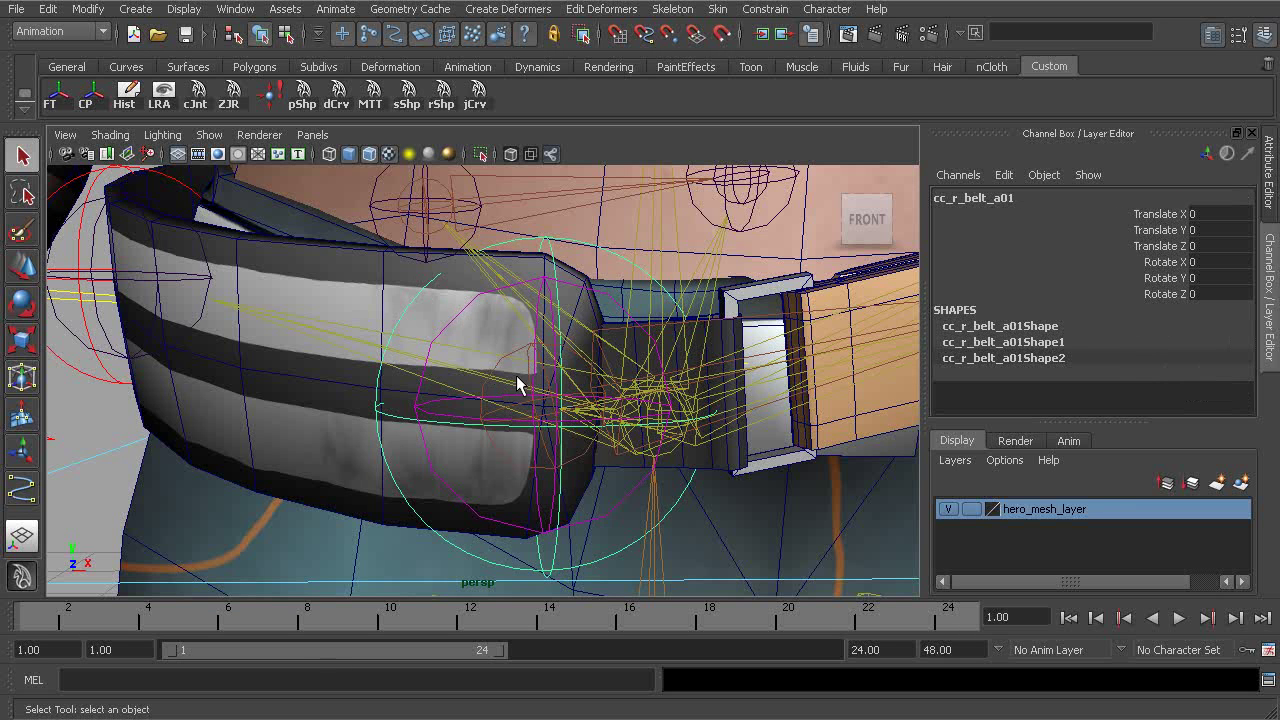
click(511, 349)
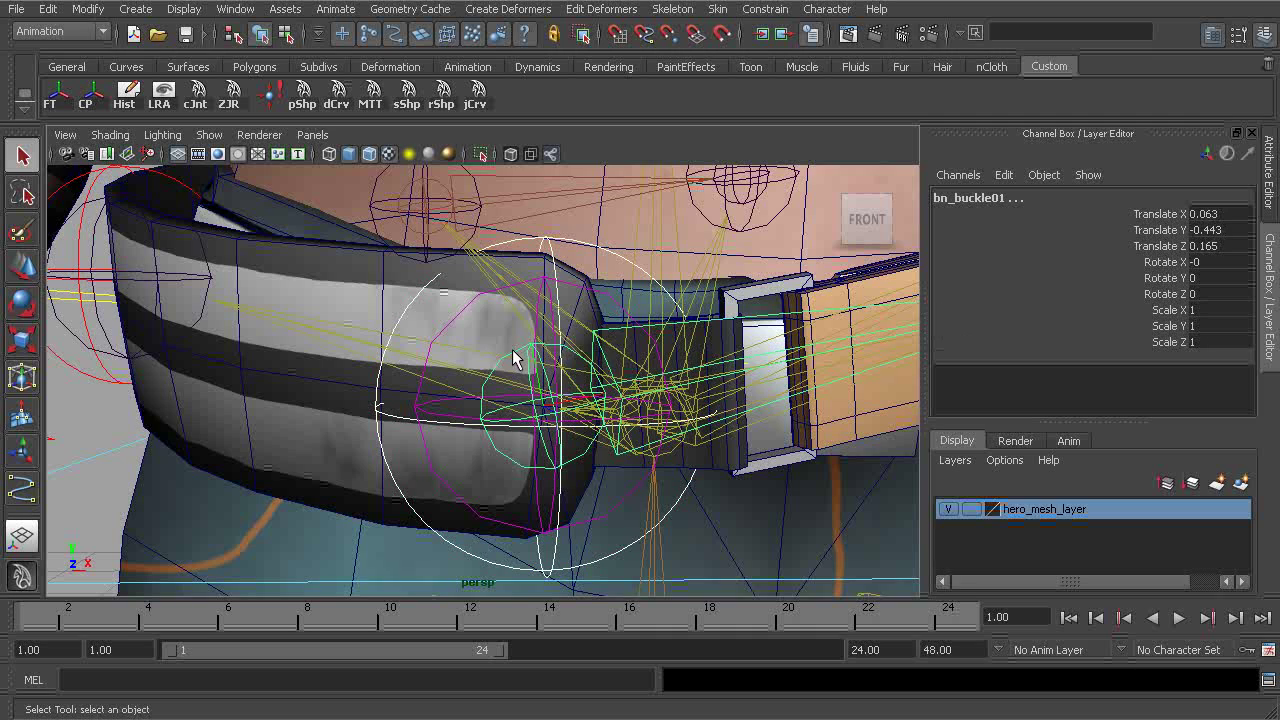
key(f)
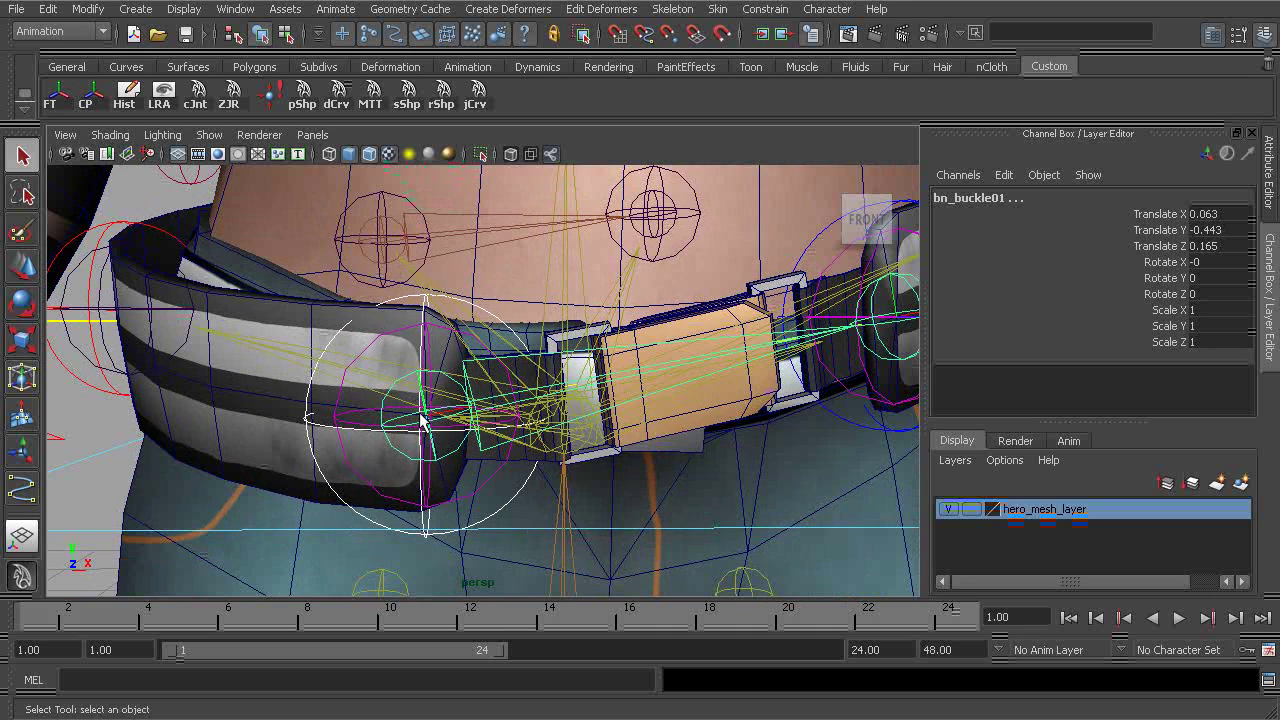
click(765, 8)
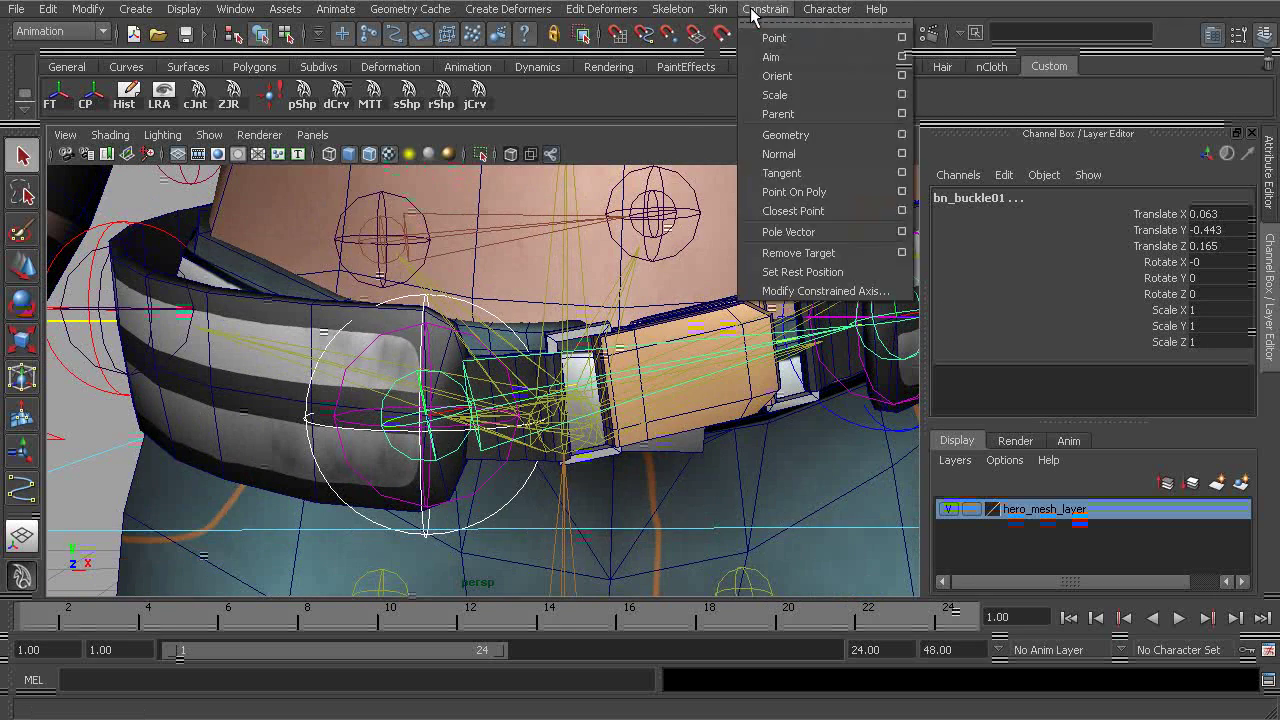
click(780, 31)
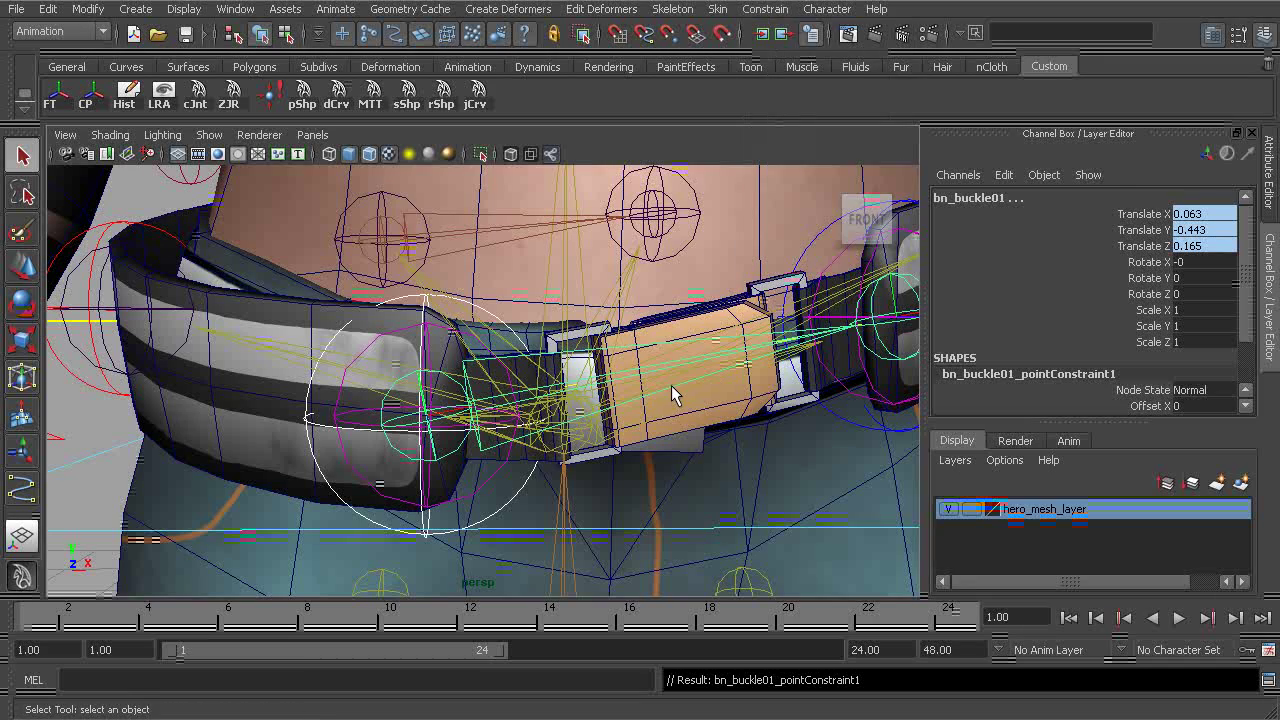
Orient-constrain the left front belt joint bn_l_belt_a01 to the control curve cc_l_belt_a01
alt+middle_drag(718, 340, 543, 394)
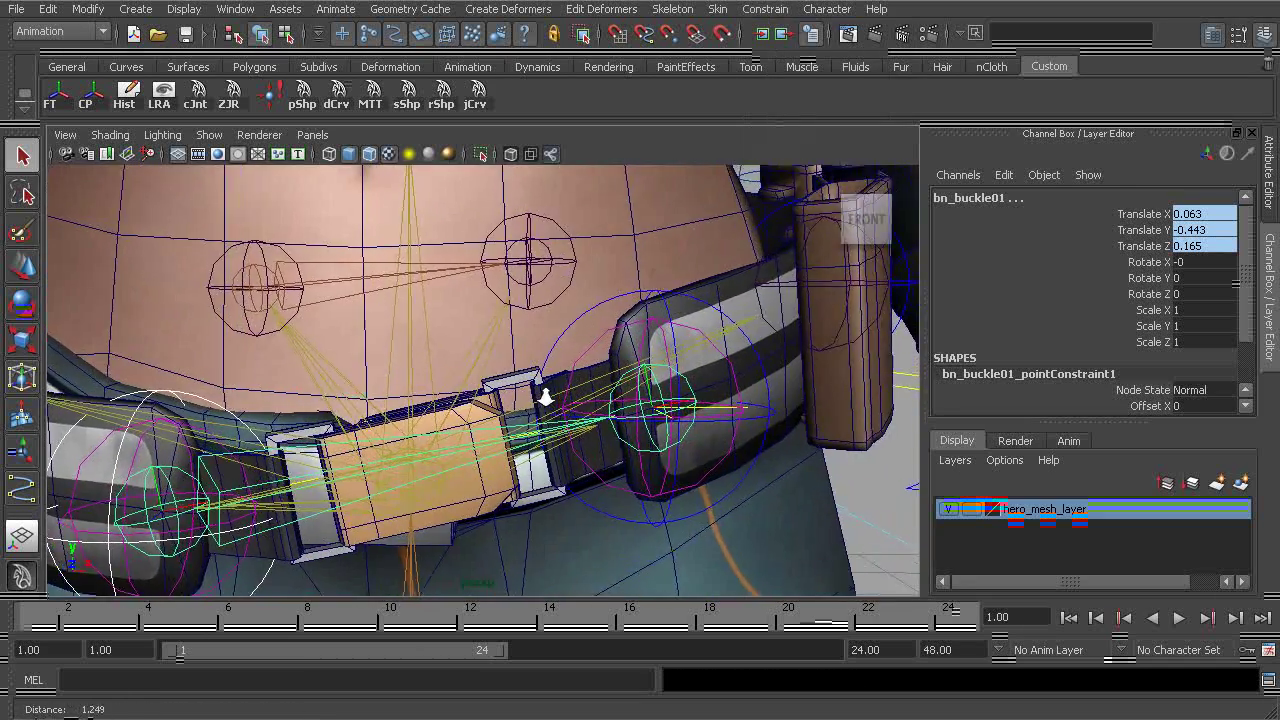
alt+right_drag(543, 394, 686, 388)
alt+middle_drag(686, 388, 586, 386)
alt+right_drag(586, 386, 620, 346)
click(632, 304)
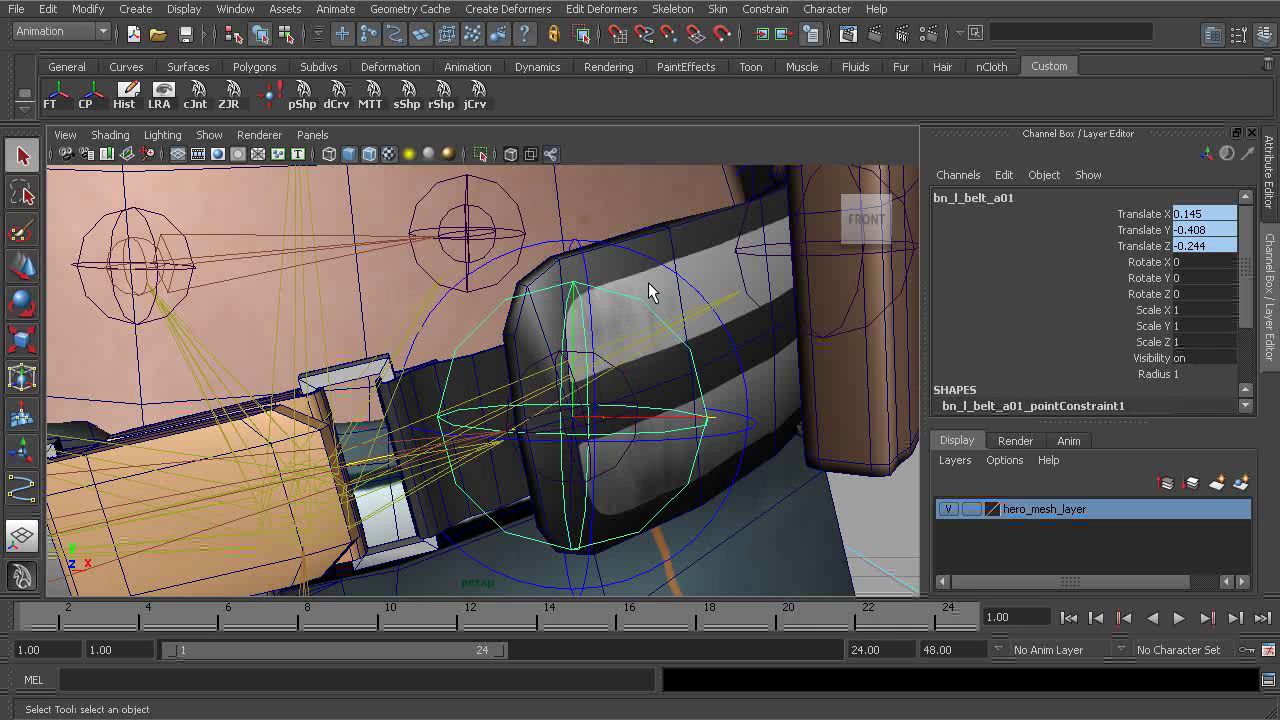
click(668, 268)
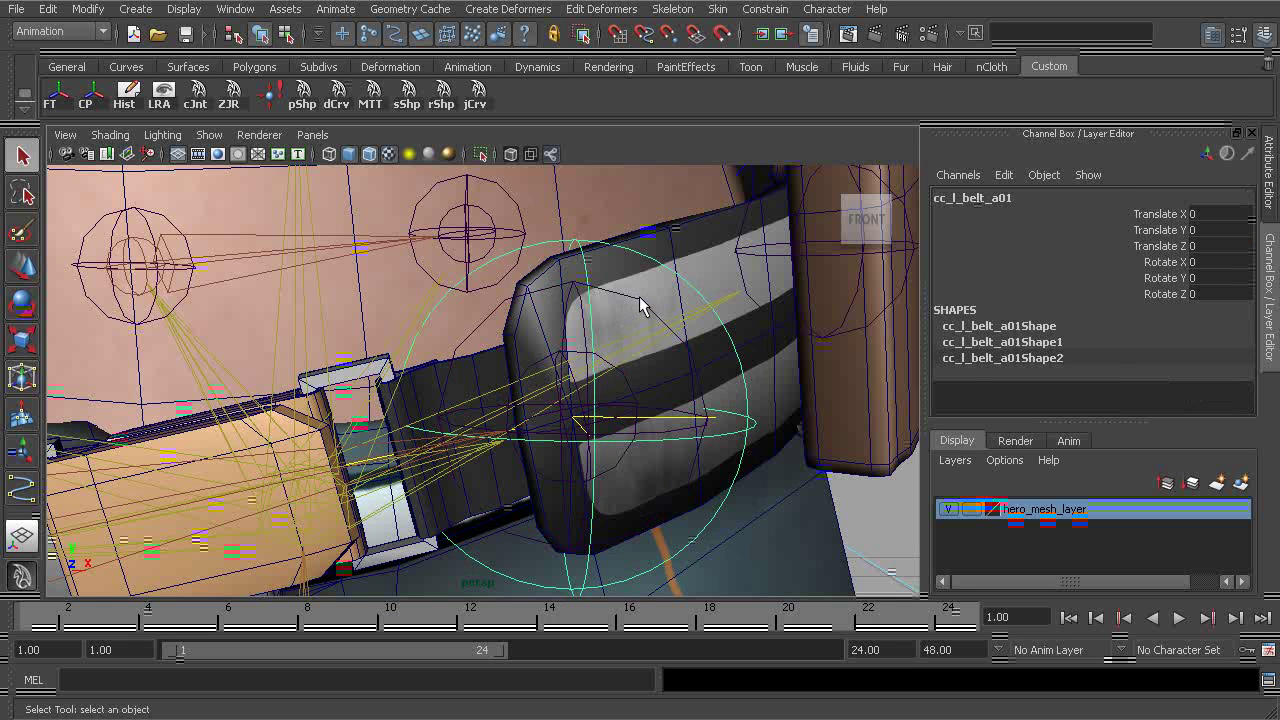
click(640, 306)
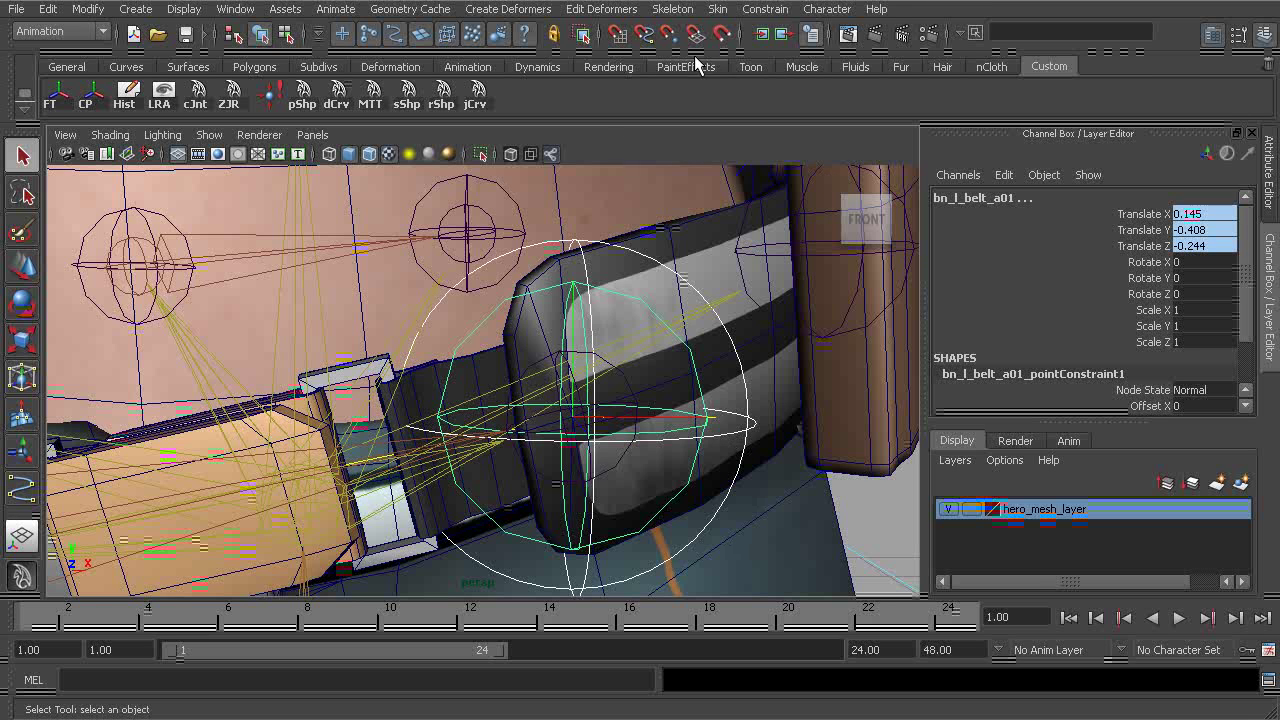
click(765, 9)
click(782, 80)
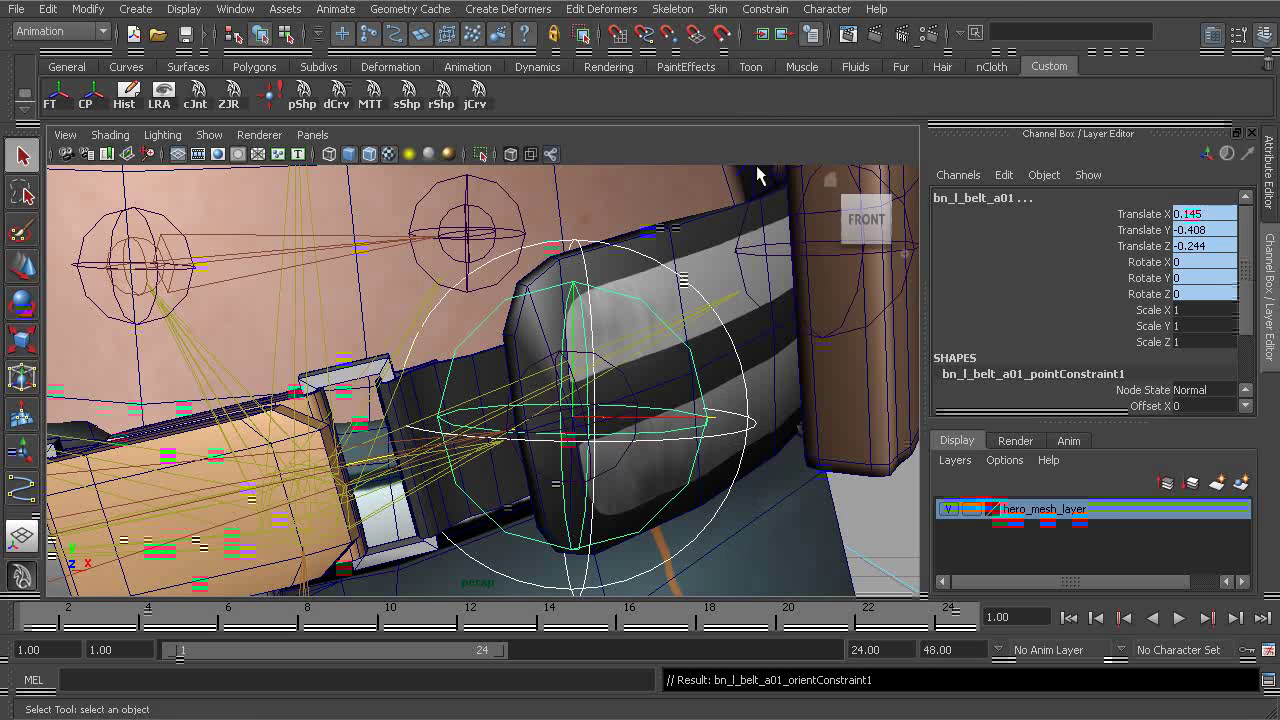
Point-constrain the buckle IK handle rp_buckle01 to the left front belt control curve cc_l_belt_a01
alt+drag(757, 176, 690, 303)
click(667, 254)
alt+drag(669, 257, 606, 283)
alt+right_drag(606, 283, 606, 280)
alt+drag(605, 280, 612, 310)
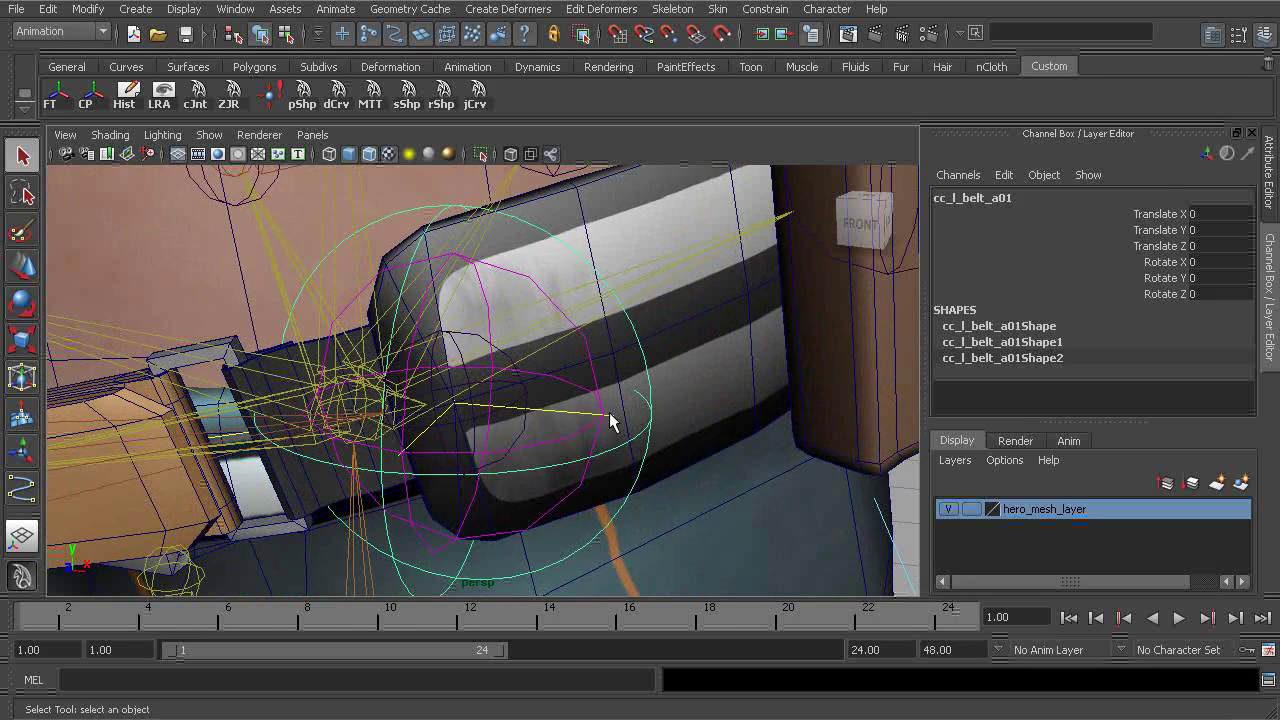
click(610, 416)
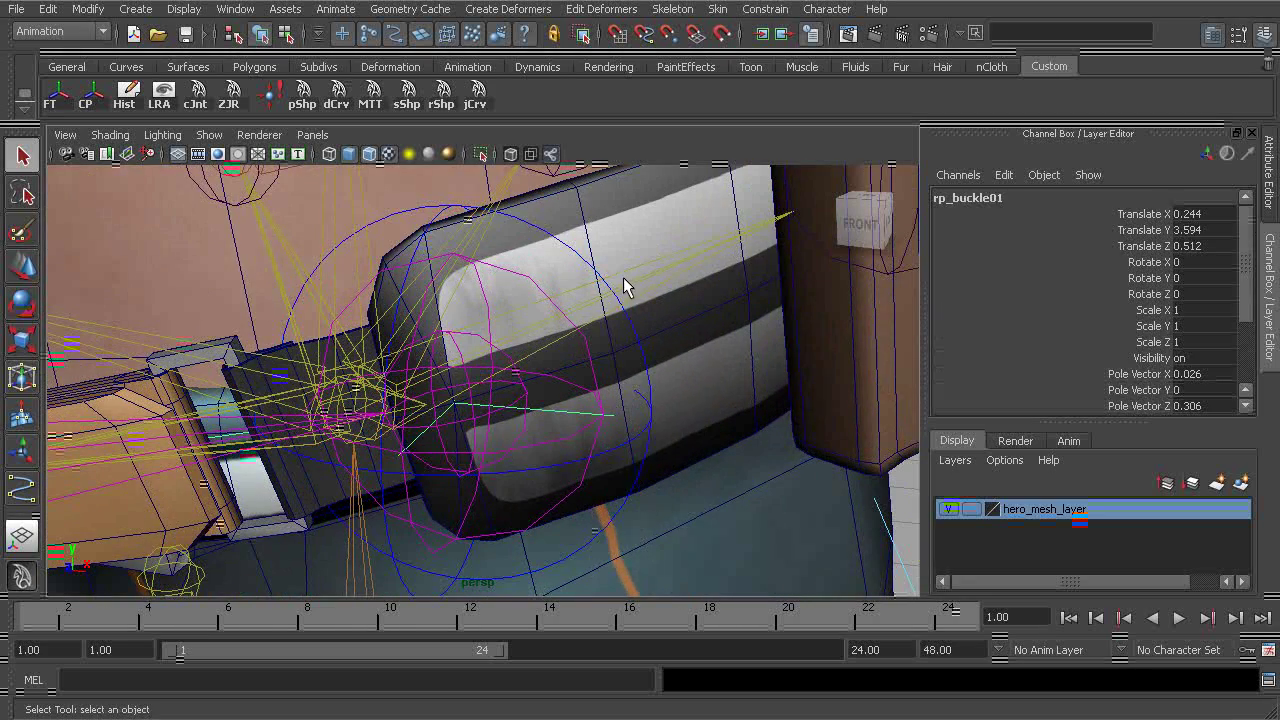
click(614, 376)
click(617, 424)
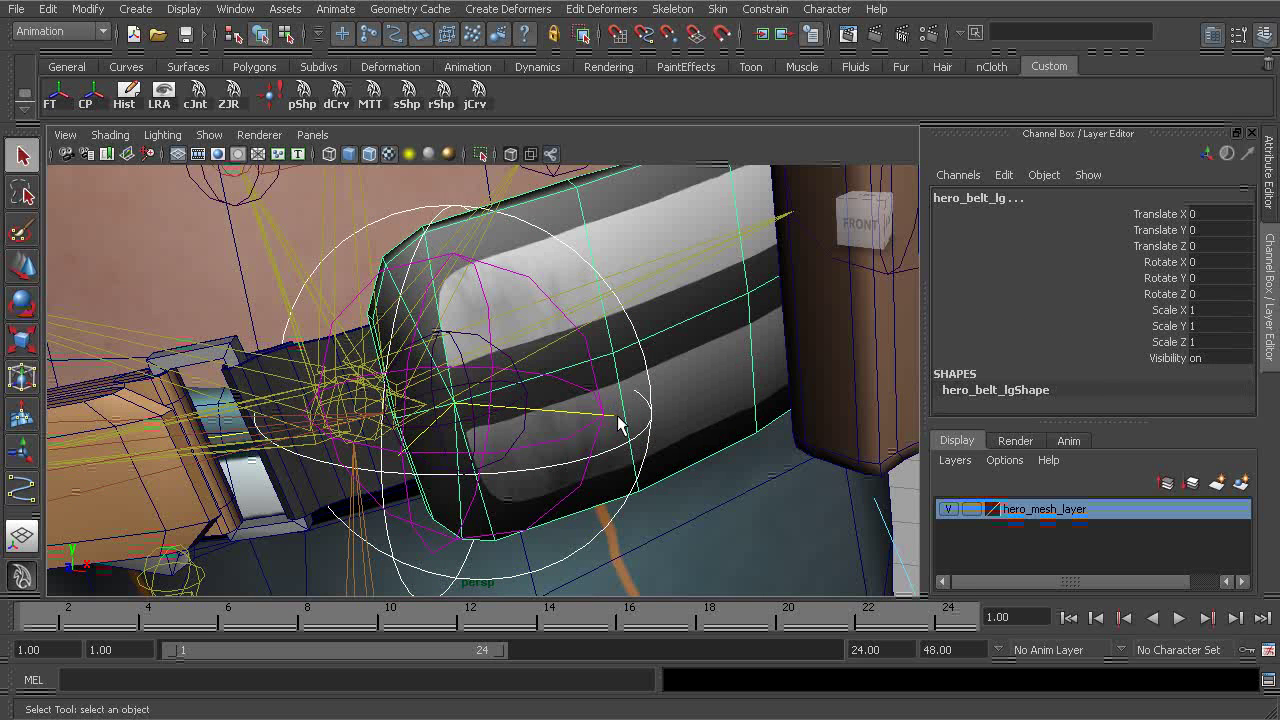
key(ctrl+z)
click(610, 422)
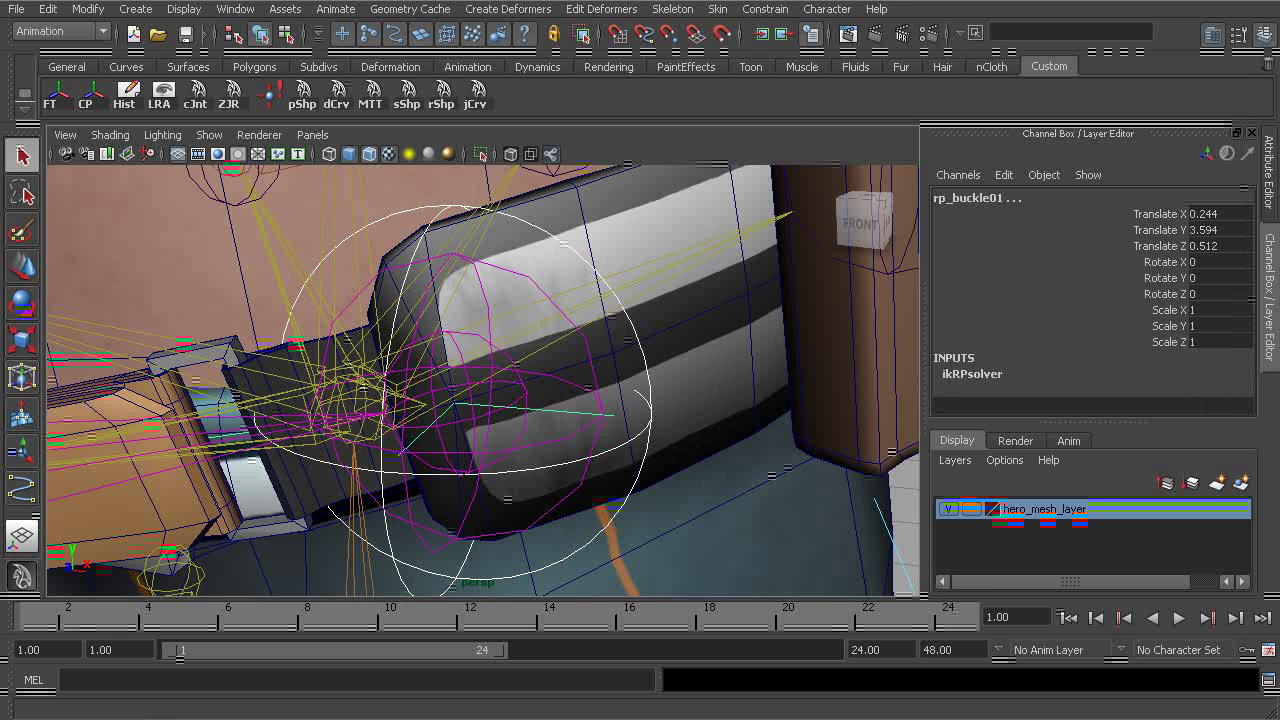
click(718, 9)
mouse_move(765, 9)
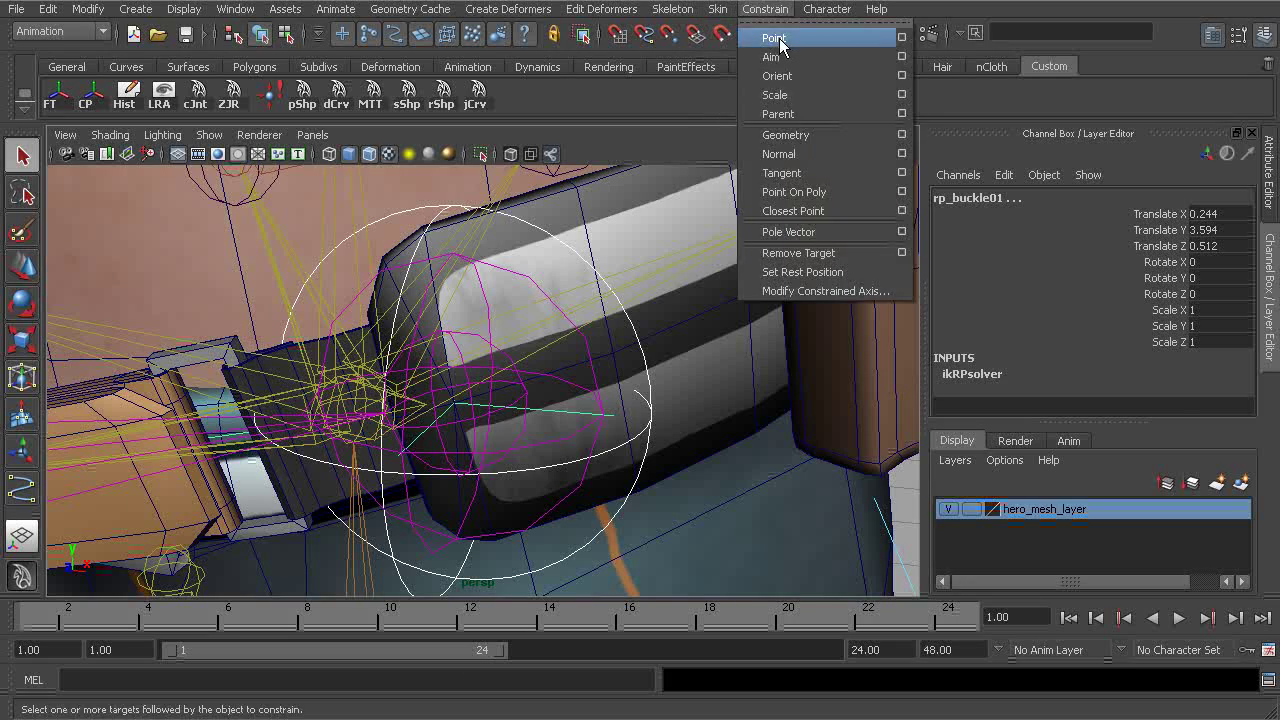
click(775, 39)
Test the buckle rig by moving the left front control curve cc_l_belt_a01, and undo the move
click(548, 234)
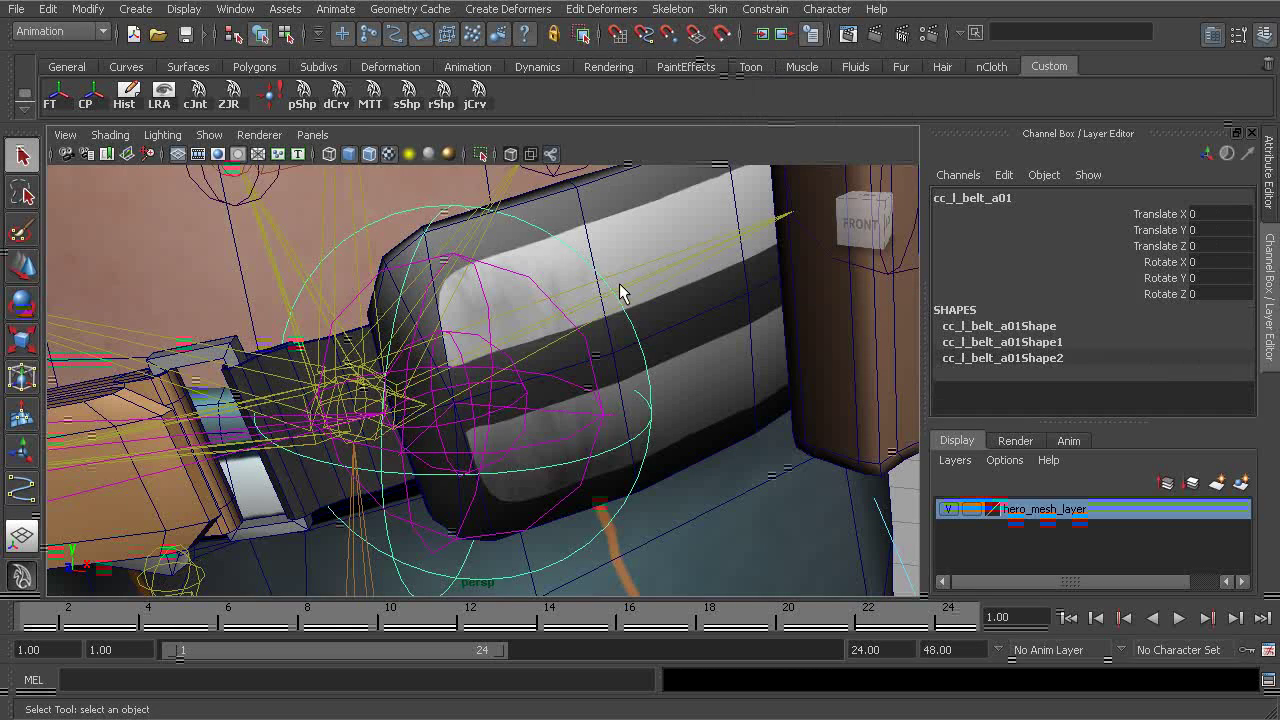
key(f)
key(w)
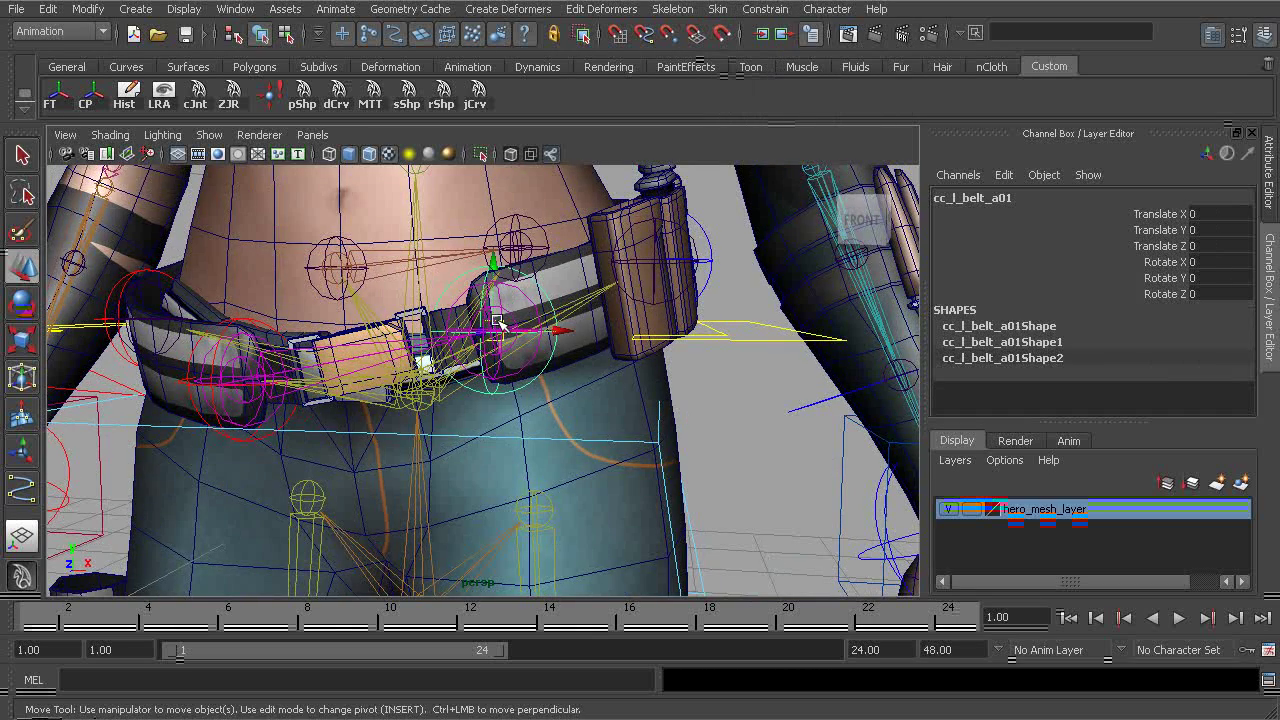
drag(497, 322, 429, 334)
key(ctrl+z)
Parent-constrain the left side belt joint bn_l_belt_b01 to its surrounding control curve, with all translate and rotate axes constrained
alt+right_drag(429, 334, 559, 334)
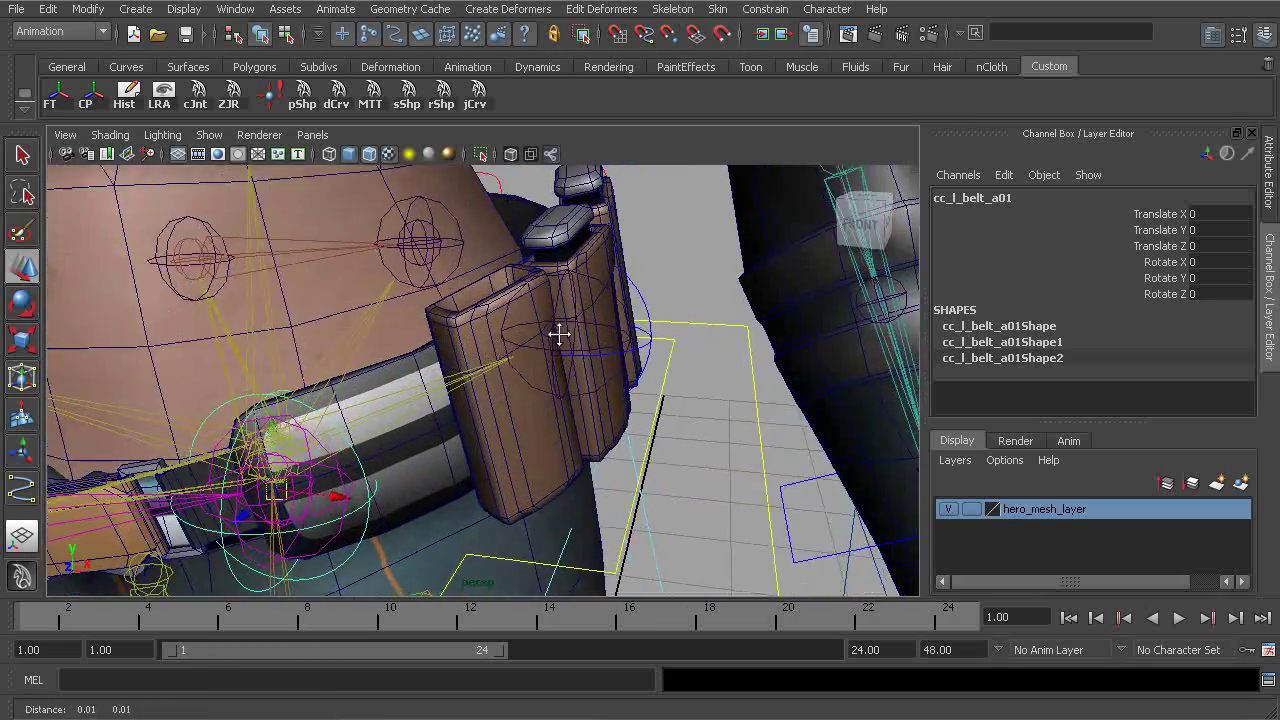
alt+middle_drag(559, 334, 509, 360)
alt+drag(540, 343, 514, 323)
alt+right_drag(514, 323, 564, 316)
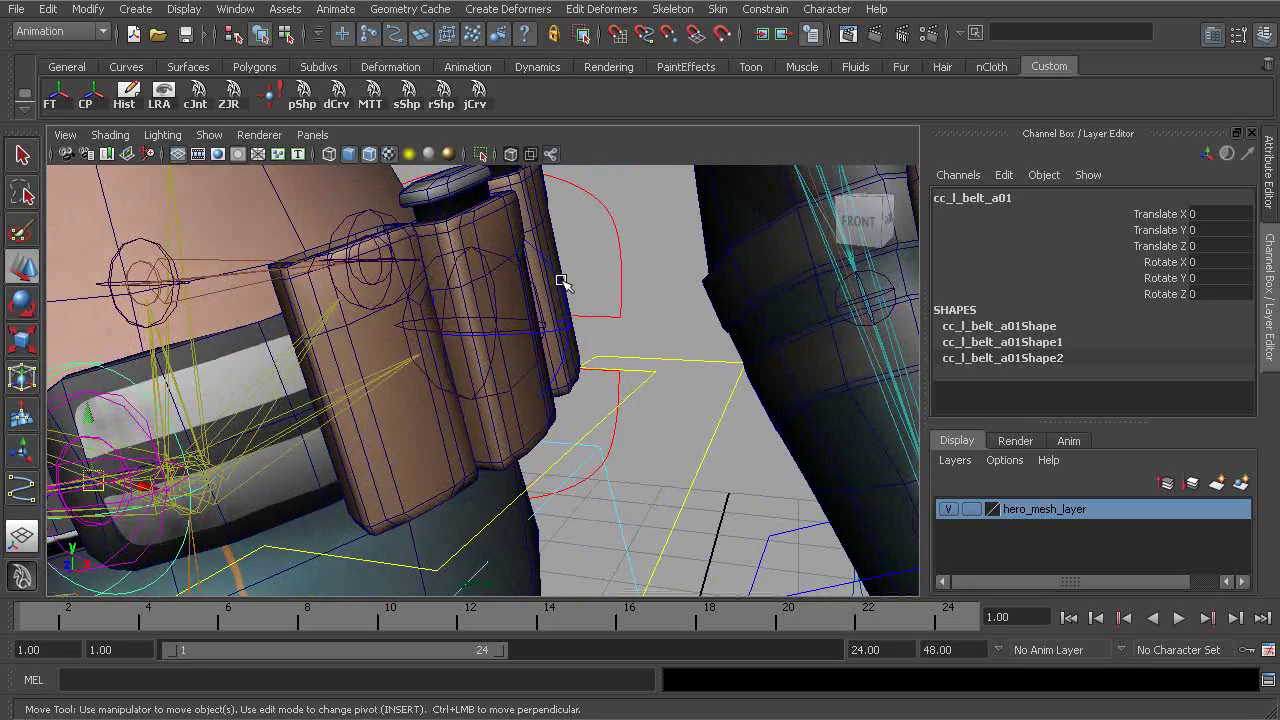
alt+drag(561, 281, 598, 316)
key(q)
click(551, 346)
shift+click(508, 292)
click(616, 305)
shift+click(598, 316)
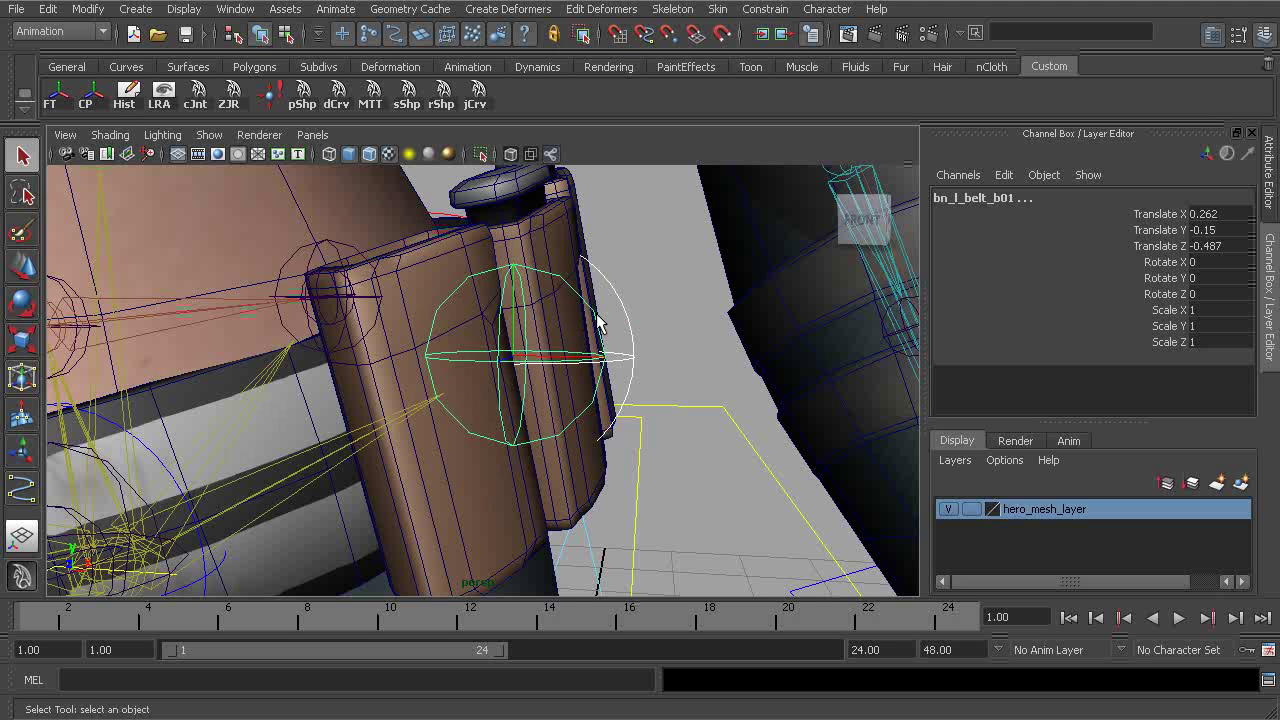
alt+right_drag(598, 318, 552, 322)
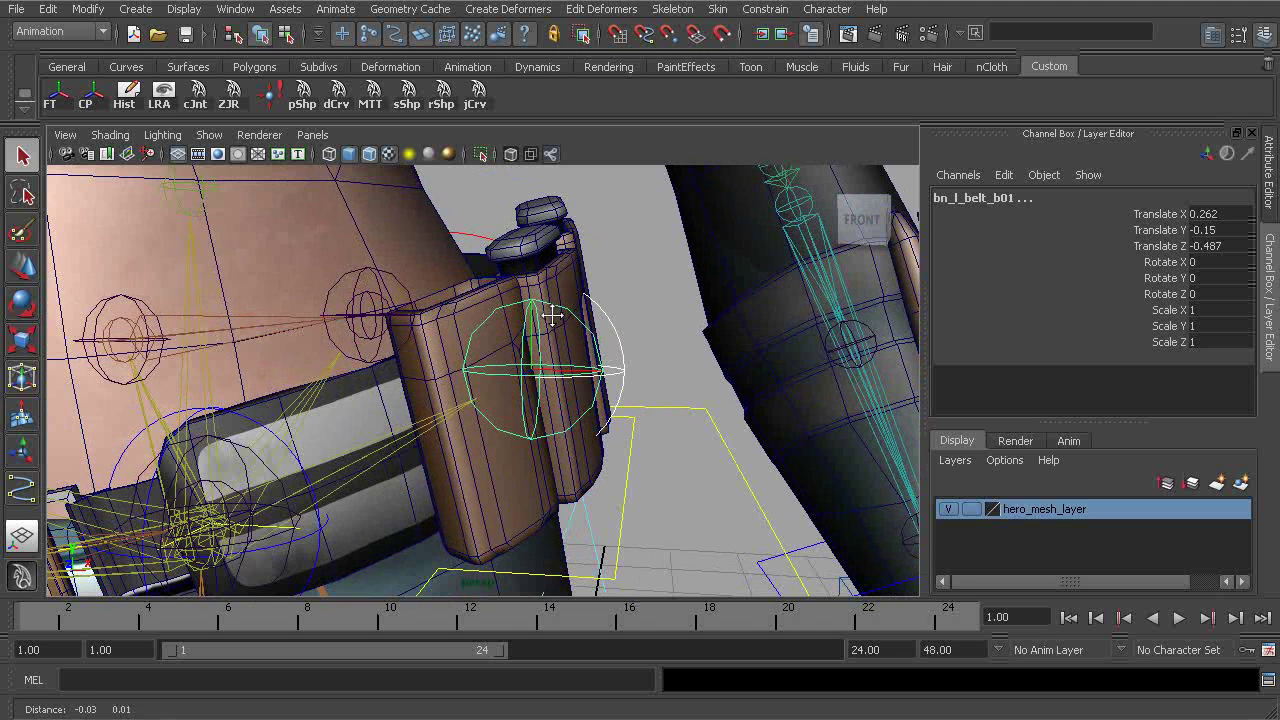
click(763, 12)
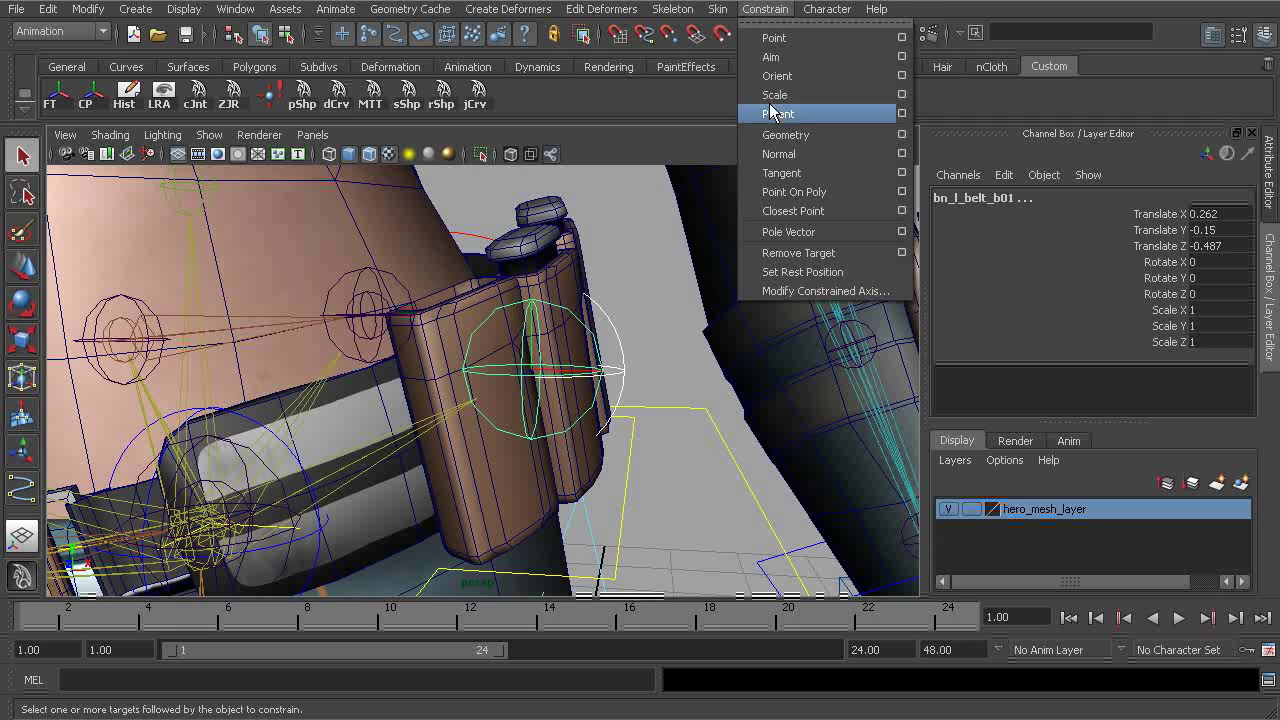
click(898, 117)
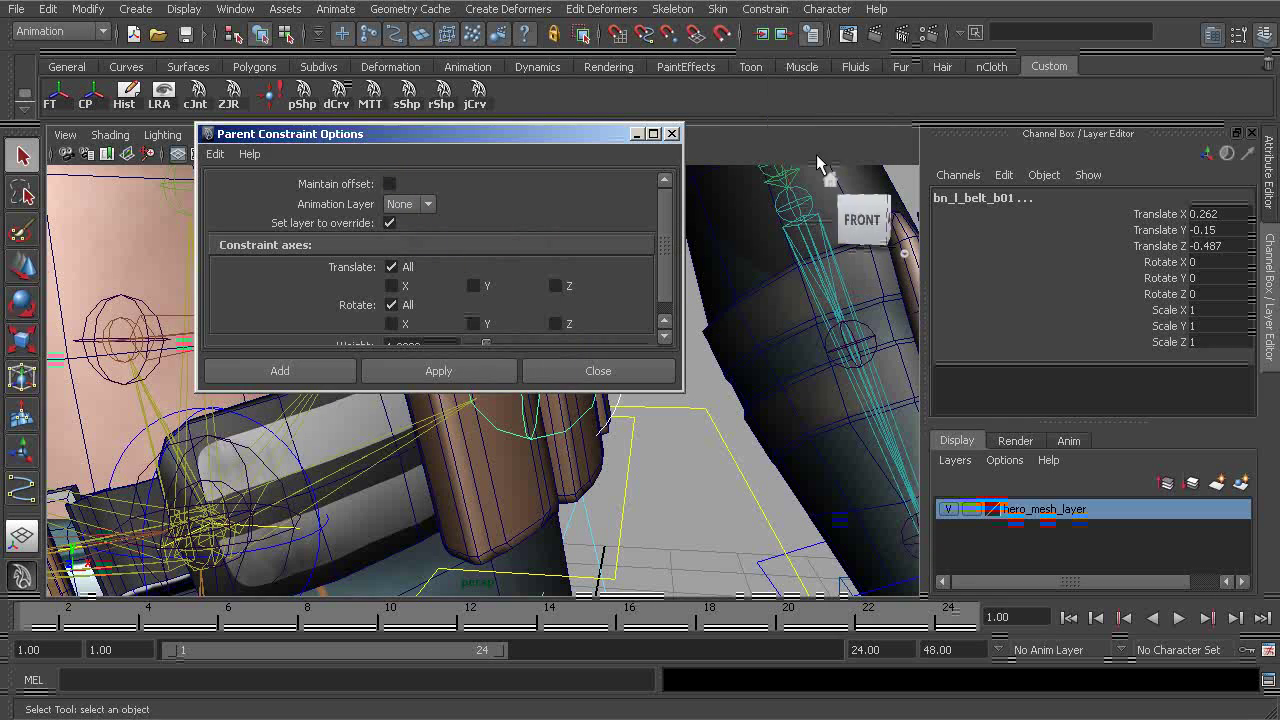
click(281, 372)
Parent-constrain the right side belt joint bn_r_belt_b01 to its control curve cc_r_belt_b01
alt+drag(651, 369, 527, 333)
alt+drag(650, 330, 525, 330)
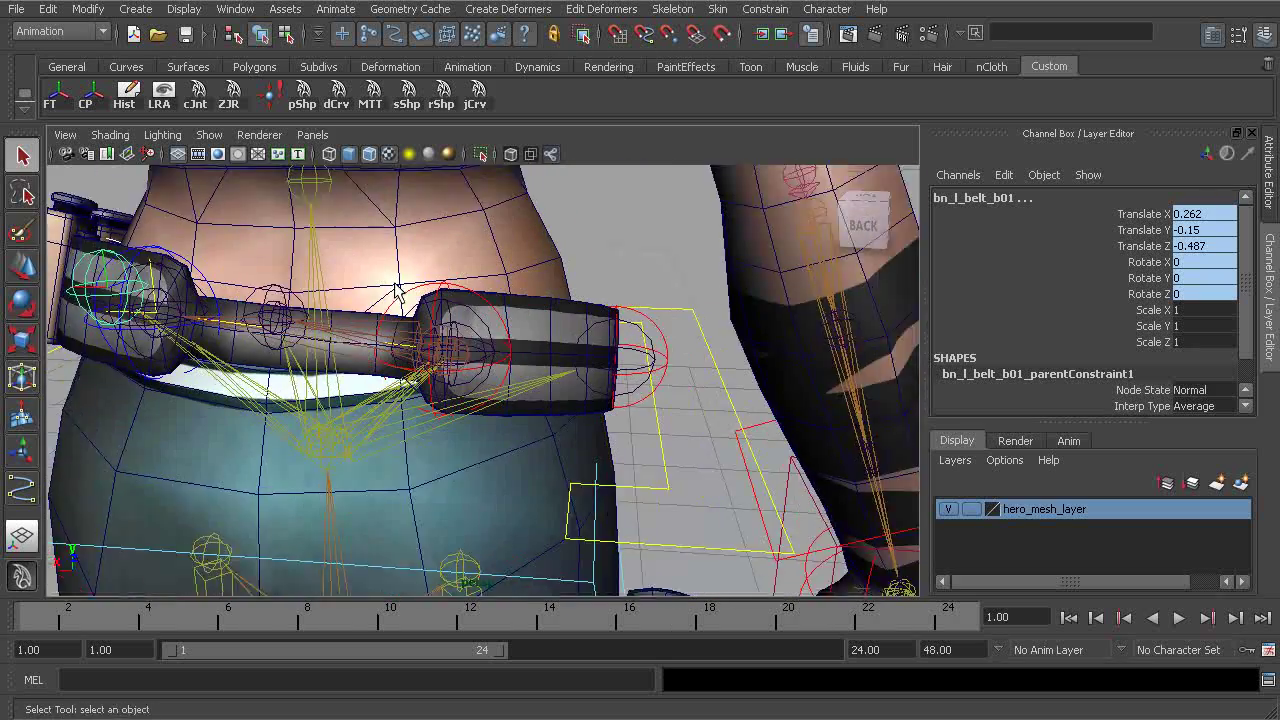
alt+right_drag(600, 330, 754, 326)
click(704, 334)
shift+click(705, 334)
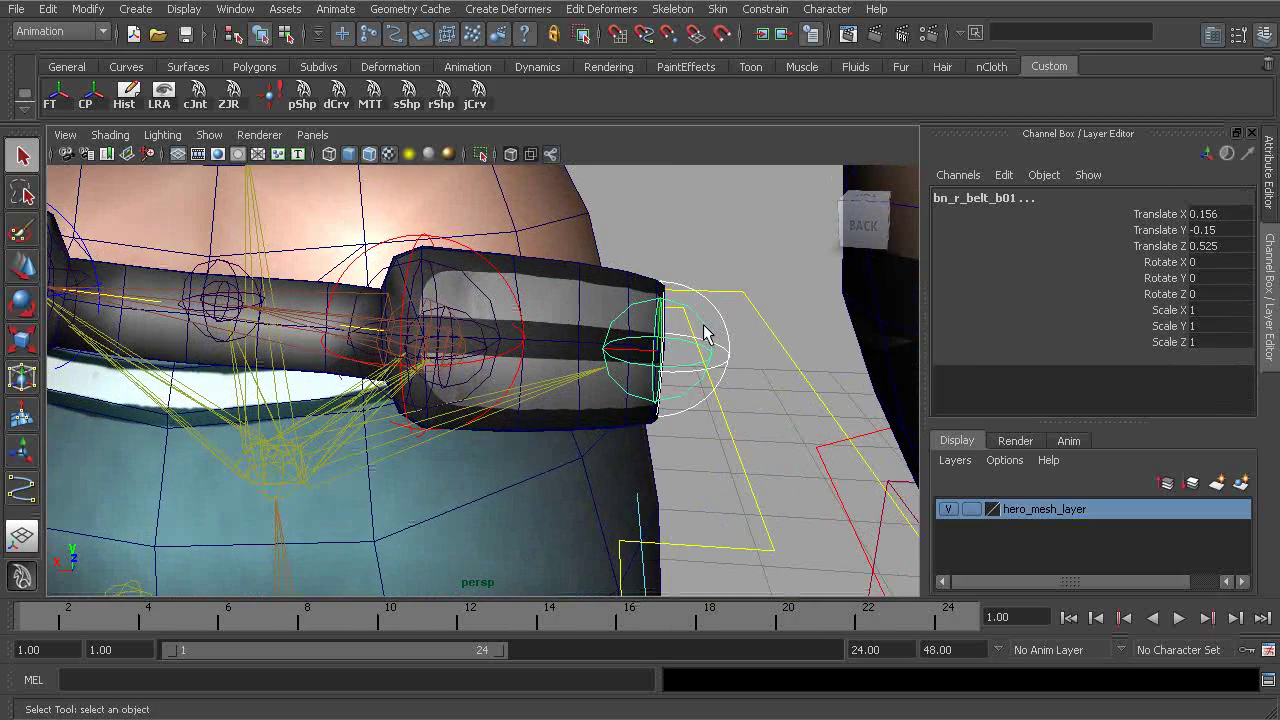
key(g)
Orient-constrain the right rear belt joint bn_r_belt_c01 to the control curve cc_r_belt_c01
alt+middle_drag(520, 344, 617, 354)
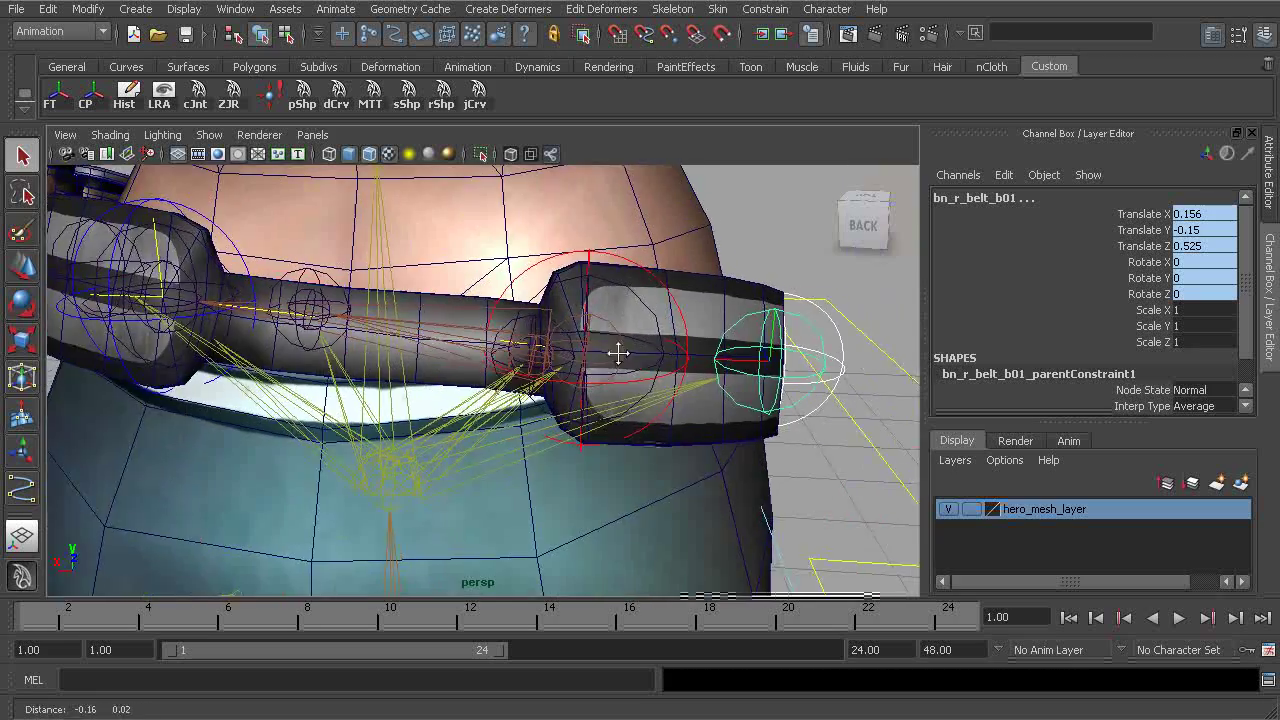
alt+drag(617, 354, 630, 314)
click(641, 306)
alt+middle_drag(632, 308, 565, 318)
alt+right_drag(565, 318, 683, 366)
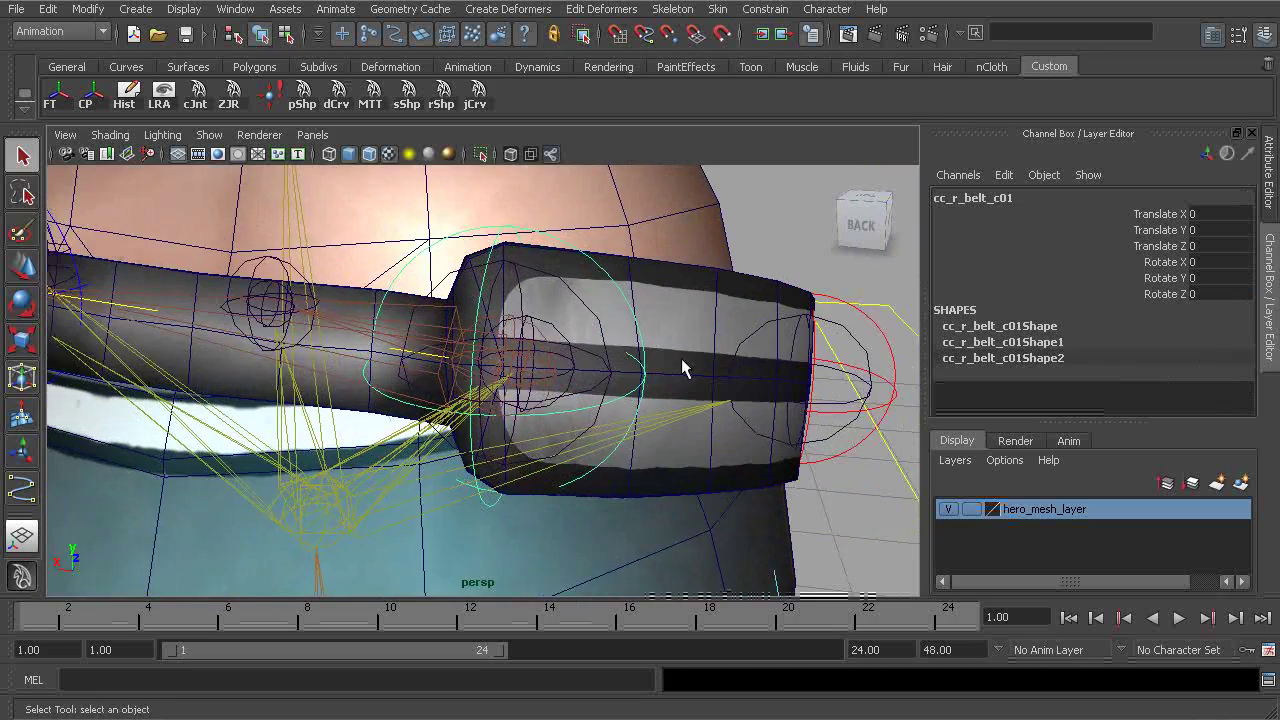
alt+drag(683, 366, 615, 325)
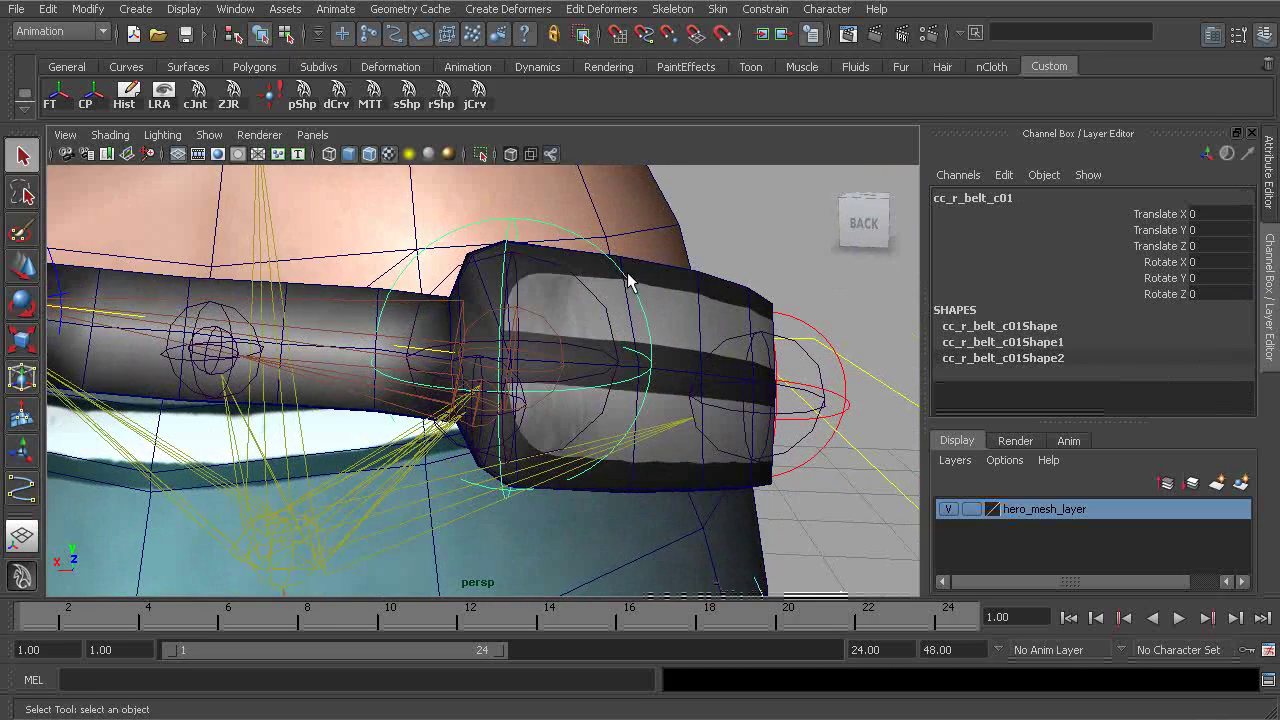
shift+click(595, 295)
key(g)
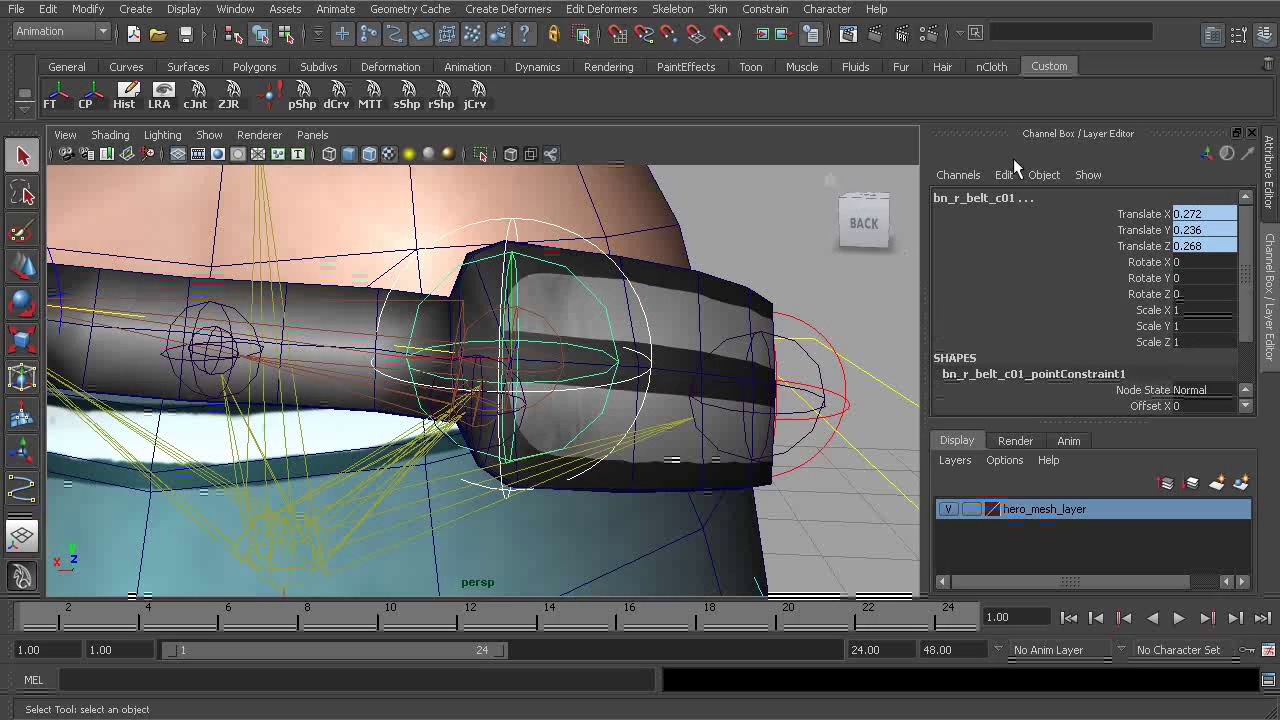
alt+middle_drag(514, 309, 557, 309)
alt+drag(557, 309, 585, 290)
alt+right_drag(585, 290, 543, 297)
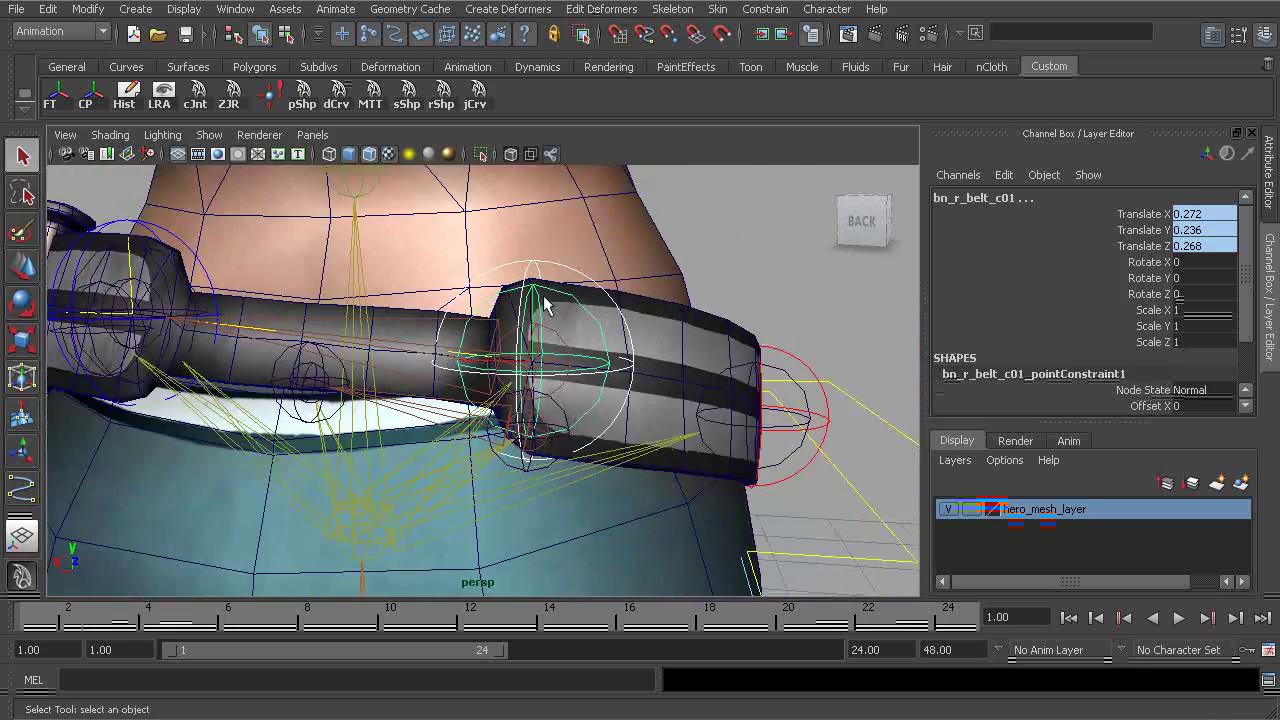
click(765, 9)
click(776, 76)
Point-constrain the rear strap joint bn_strap01 to the right rear belt control curve cc_r_belt_c01
alt+drag(700, 300, 706, 262)
click(700, 262)
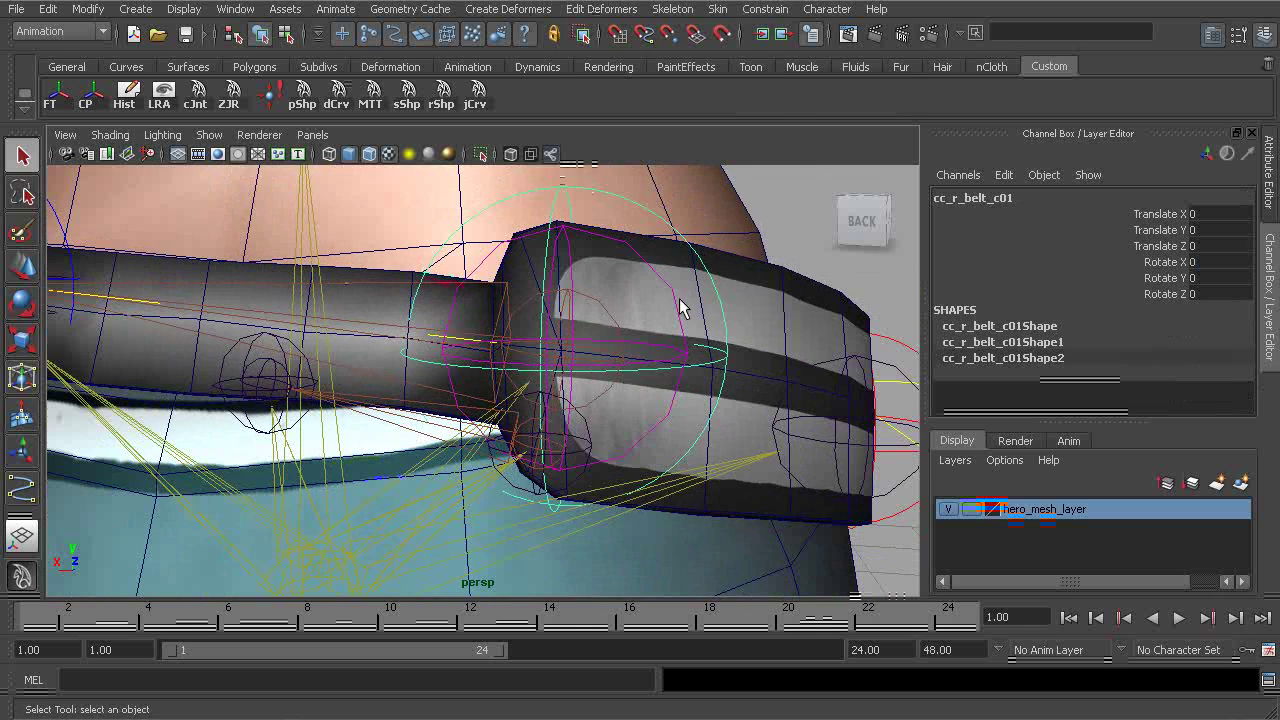
alt+drag(680, 308, 614, 340)
click(602, 325)
scroll(591, 323, down, 3)
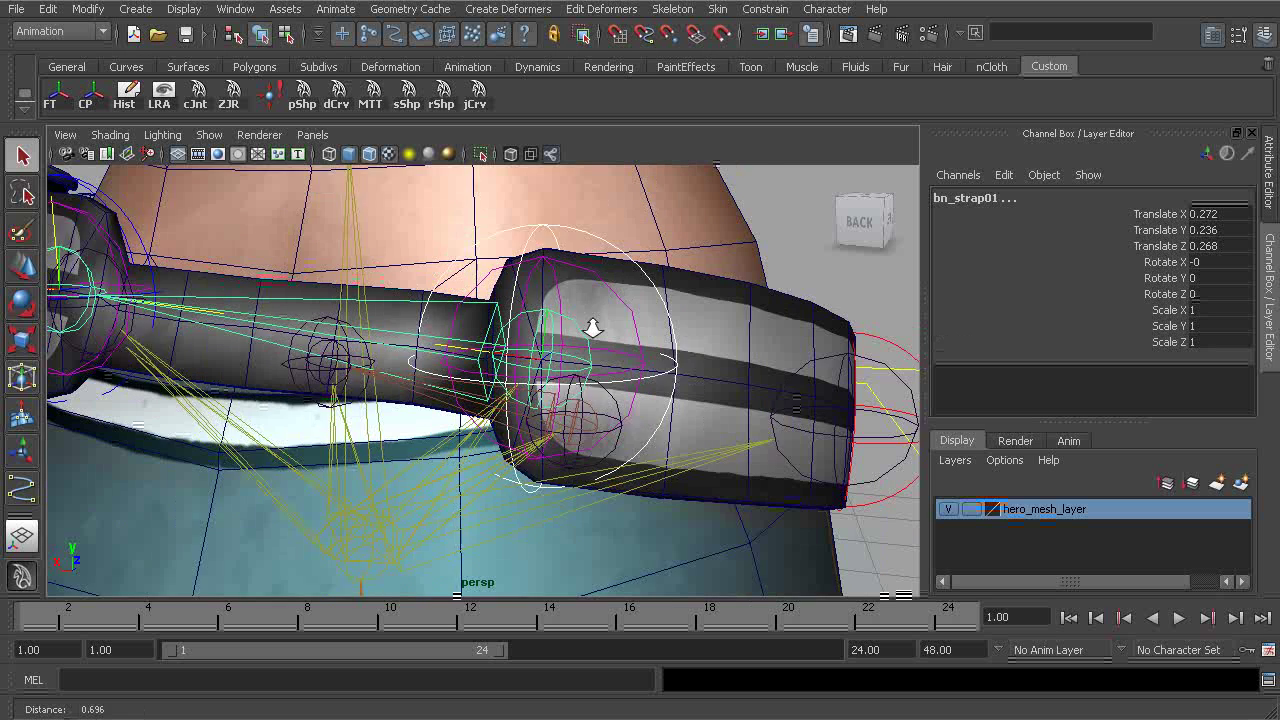
click(767, 9)
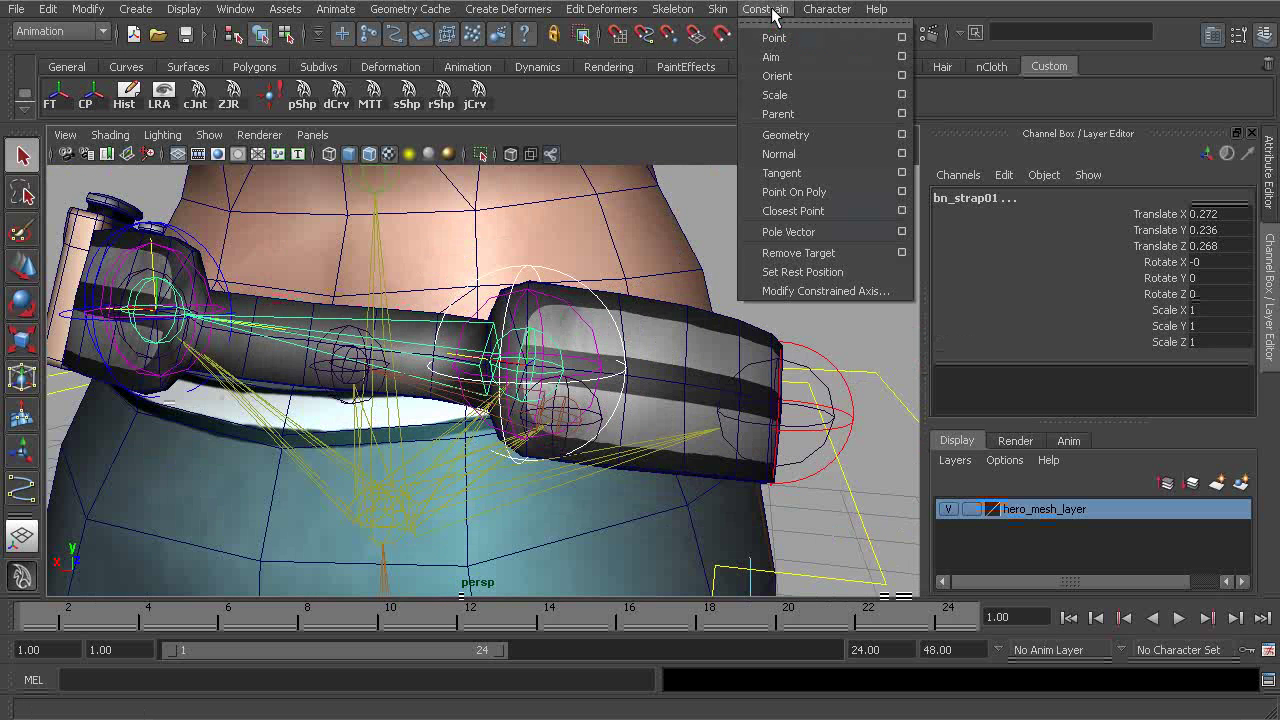
click(774, 38)
Orient-constrain the left rear belt joint bn_l_belt_c01 to the control curve cc_l_belt_c01
alt+drag(430, 300, 563, 290)
scroll(655, 327, up, 5)
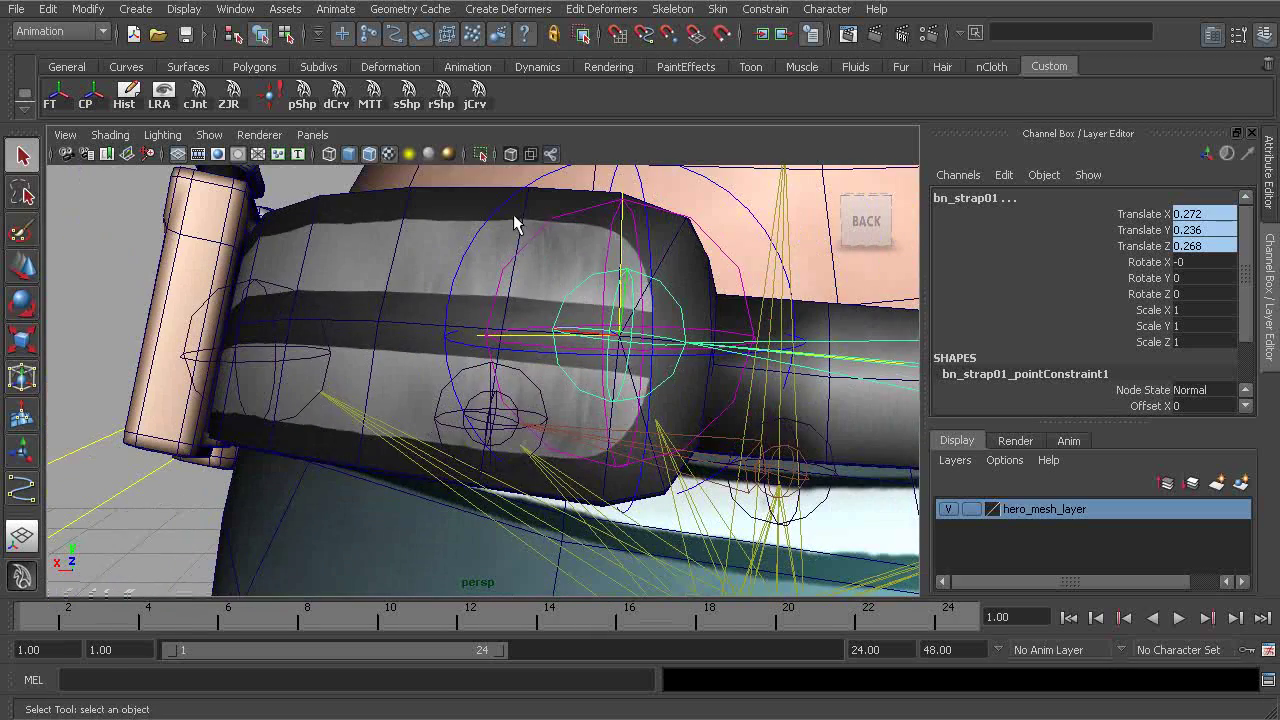
click(512, 208)
alt+drag(580, 234, 549, 266)
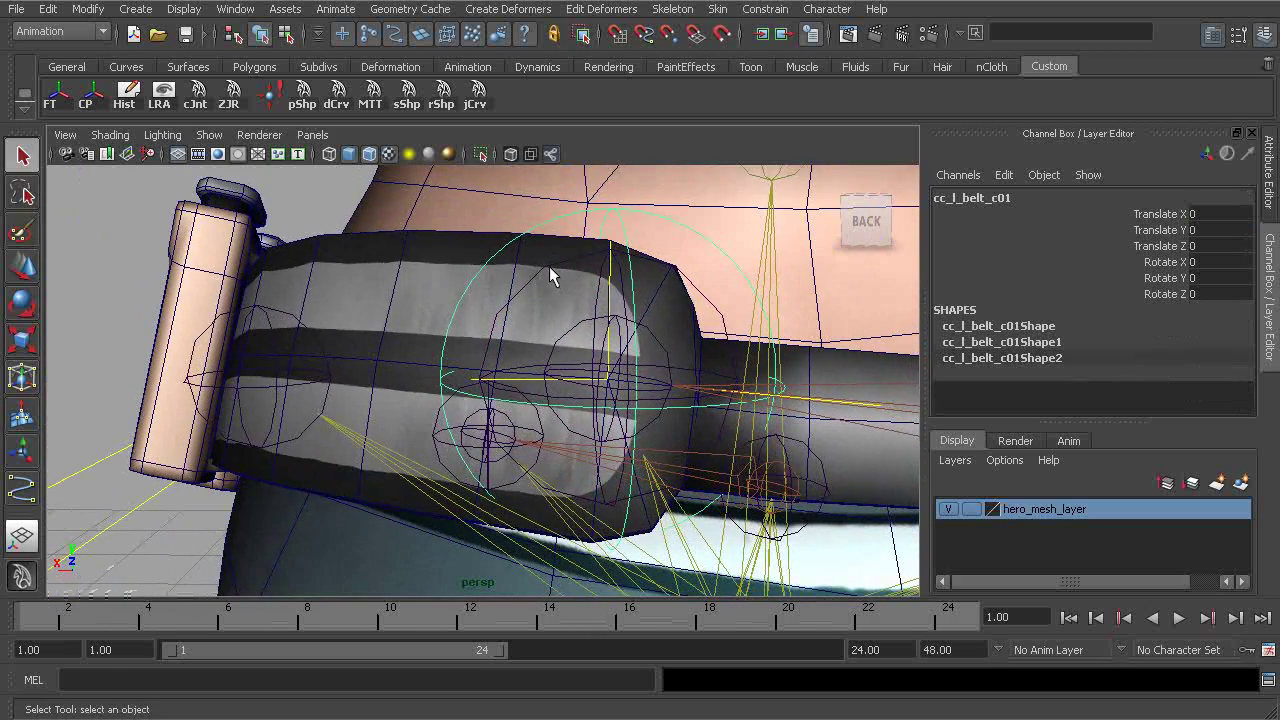
shift+click(556, 262)
click(718, 9)
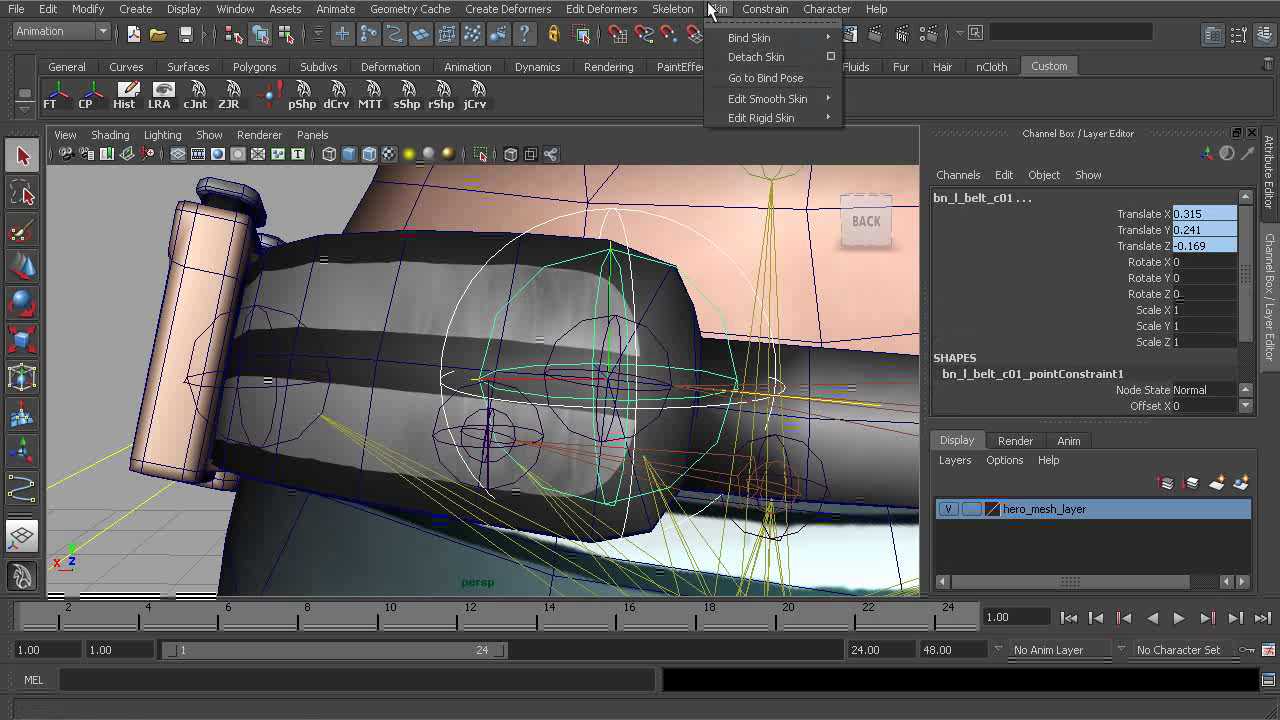
mouse_move(766, 12)
click(799, 75)
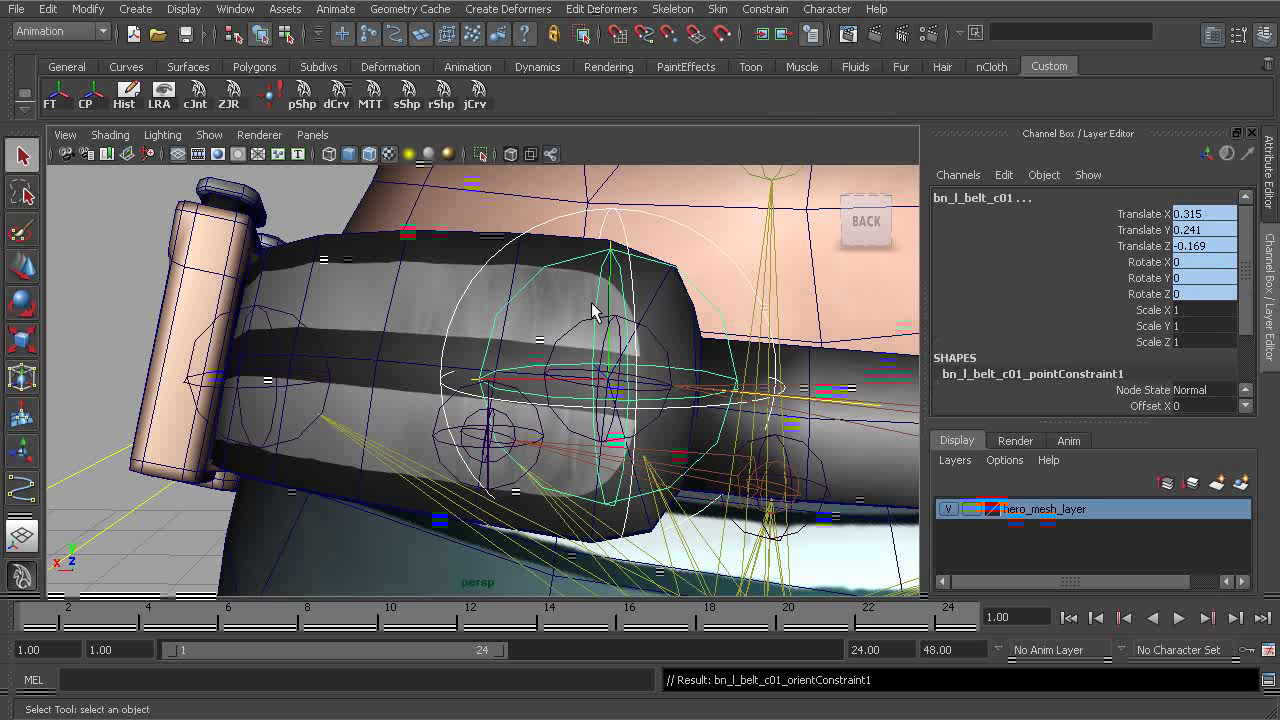
Point-constrain the strap IK handle rp_strap01 to the left rear belt control curve cc_l_belt_c01
click(527, 230)
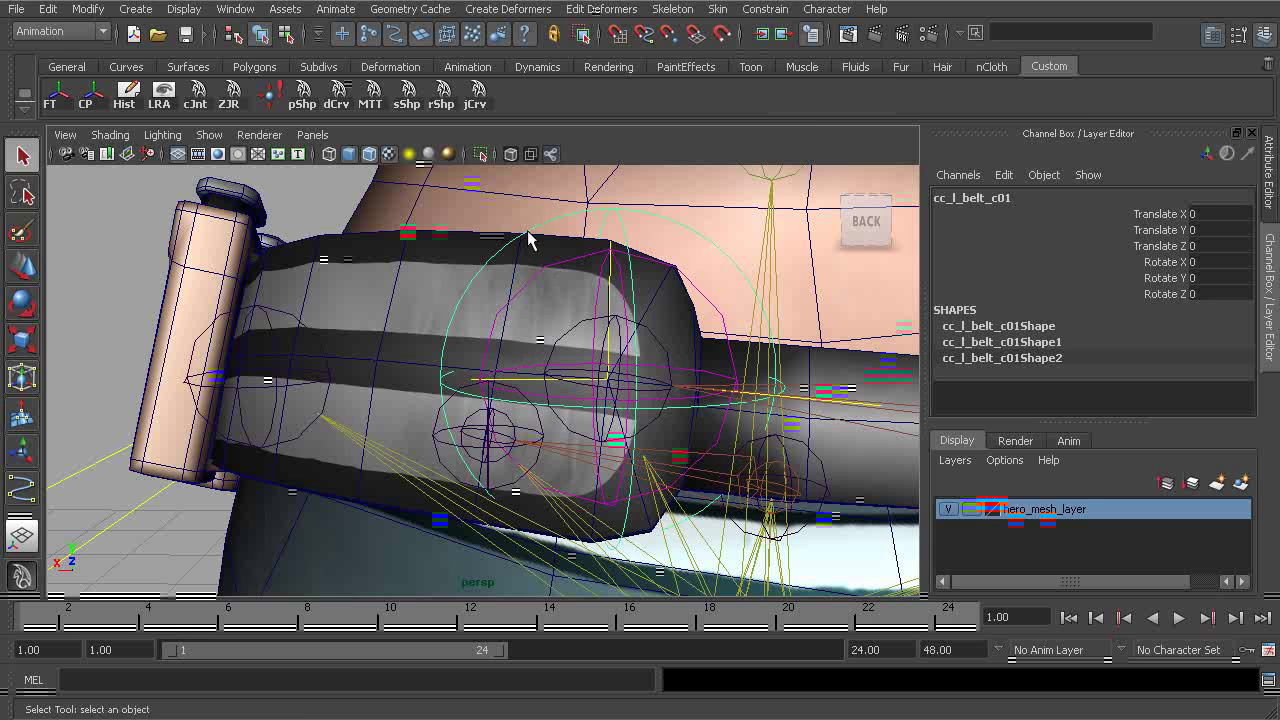
click(565, 338)
key(ctrl+z)
click(513, 389)
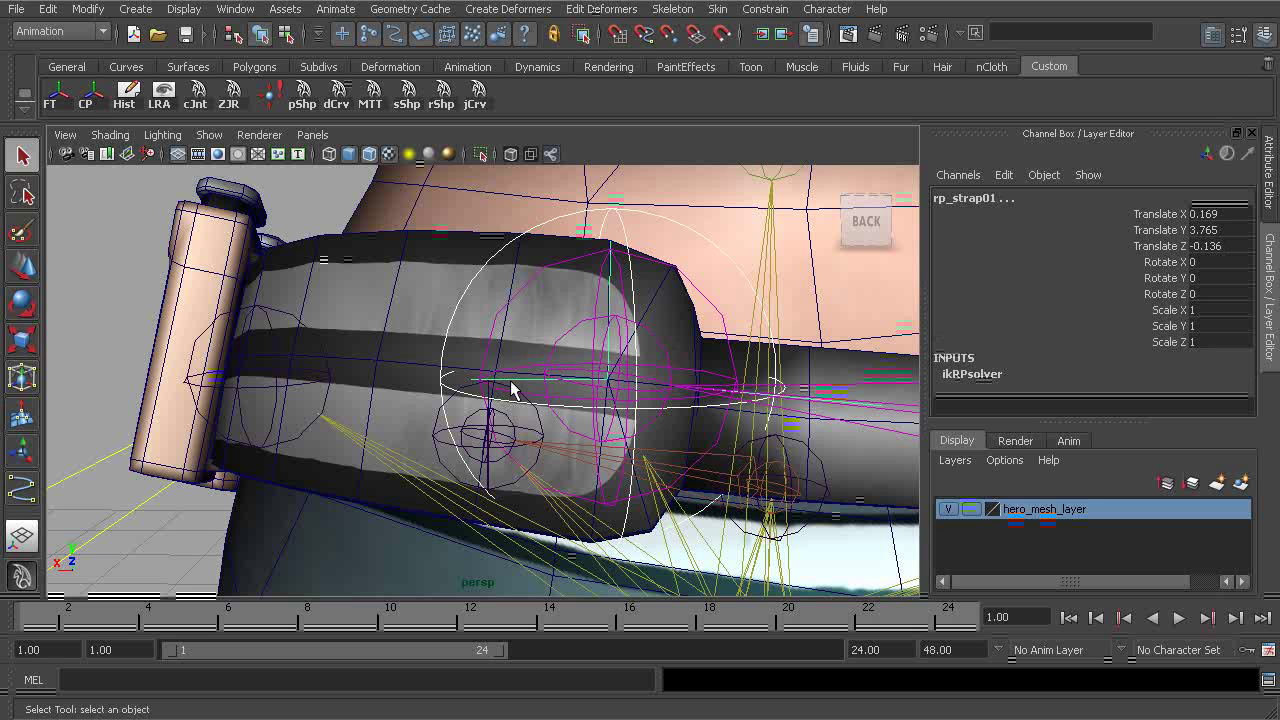
click(765, 8)
click(780, 32)
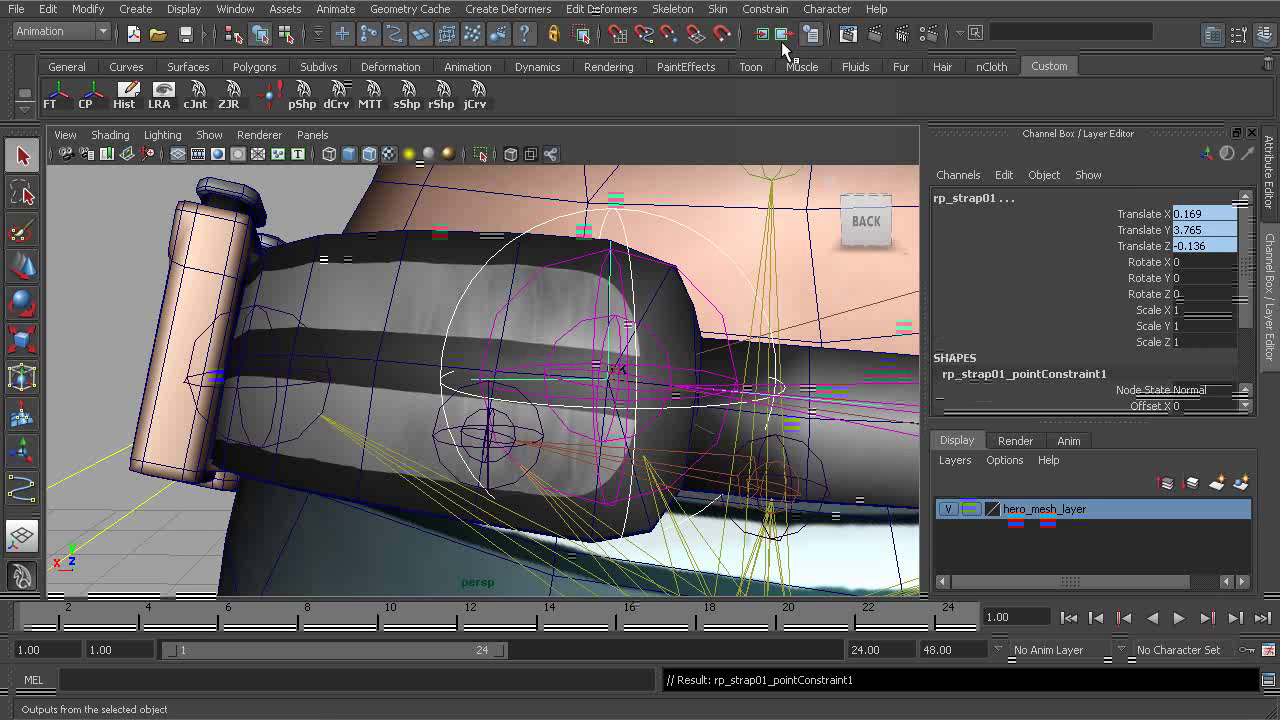
Test the rear strap by moving cc_l_belt_c01 and cc_r_belt_c01 in turn, undoing each move
alt+drag(680, 313, 528, 304)
click(531, 288)
key(w)
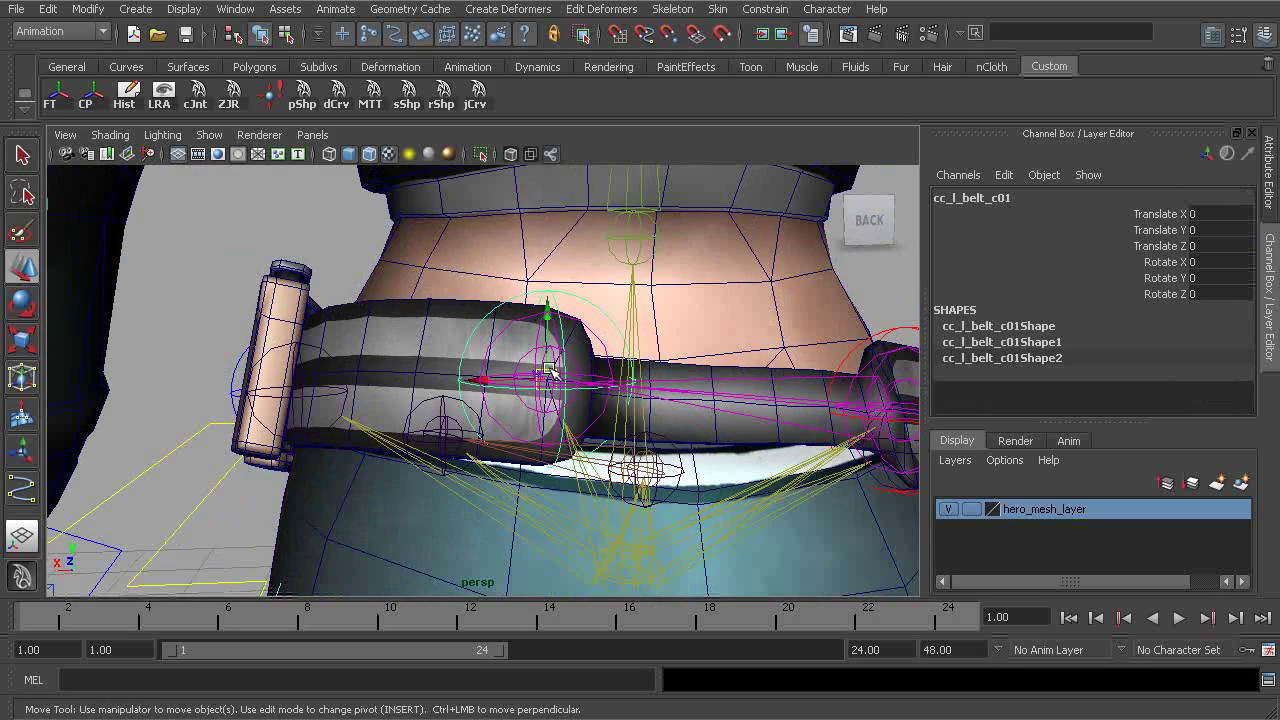
drag(550, 366, 590, 278)
key(ctrl+z)
alt+drag(697, 326, 603, 326)
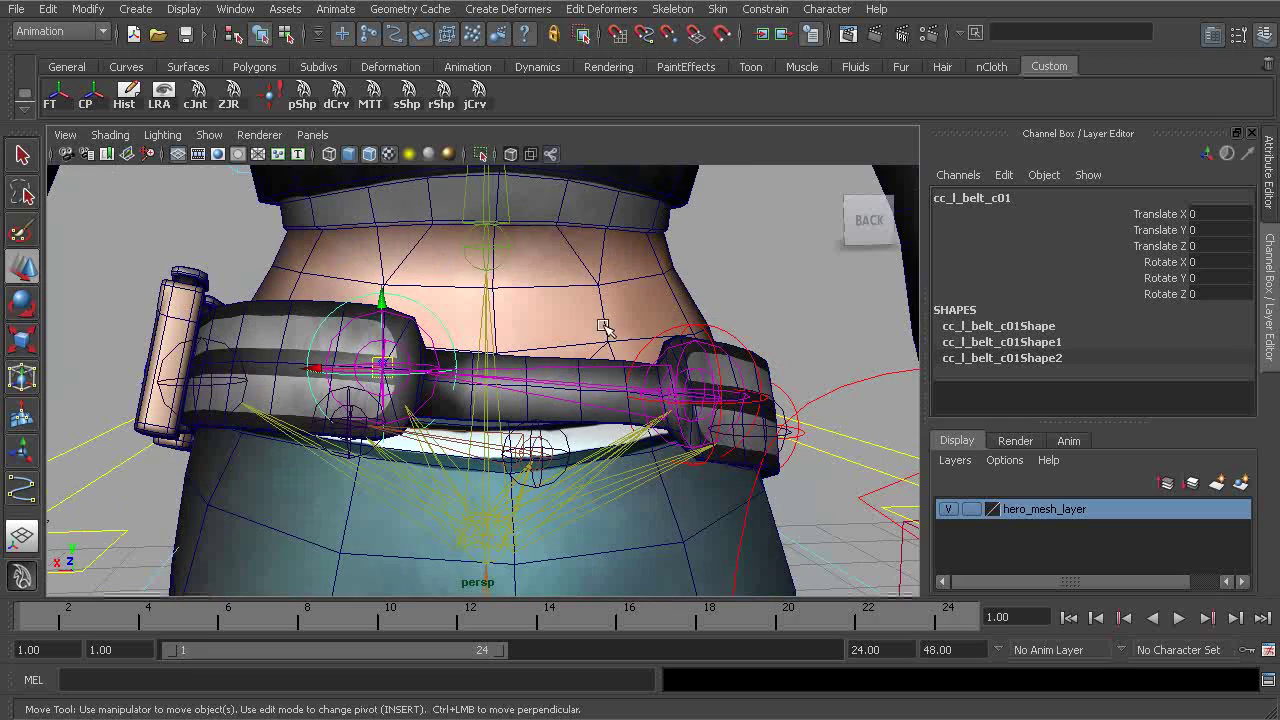
click(718, 327)
drag(695, 397, 693, 290)
key(ctrl+z)
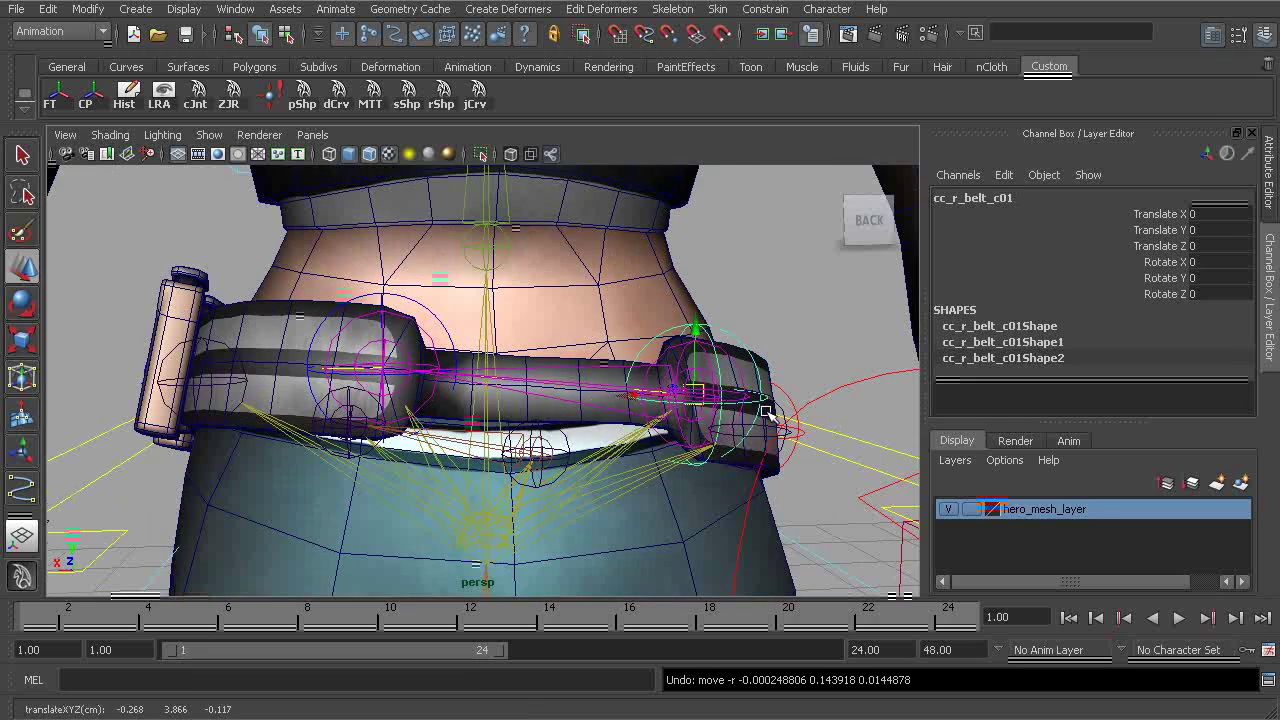
Test the belt's attachment to the hips by rotating cc_hip01, and undo the rotation
alt+right_drag(766, 409, 597, 370)
alt+middle_drag(597, 370, 590, 303)
click(729, 451)
alt+drag(726, 443, 645, 445)
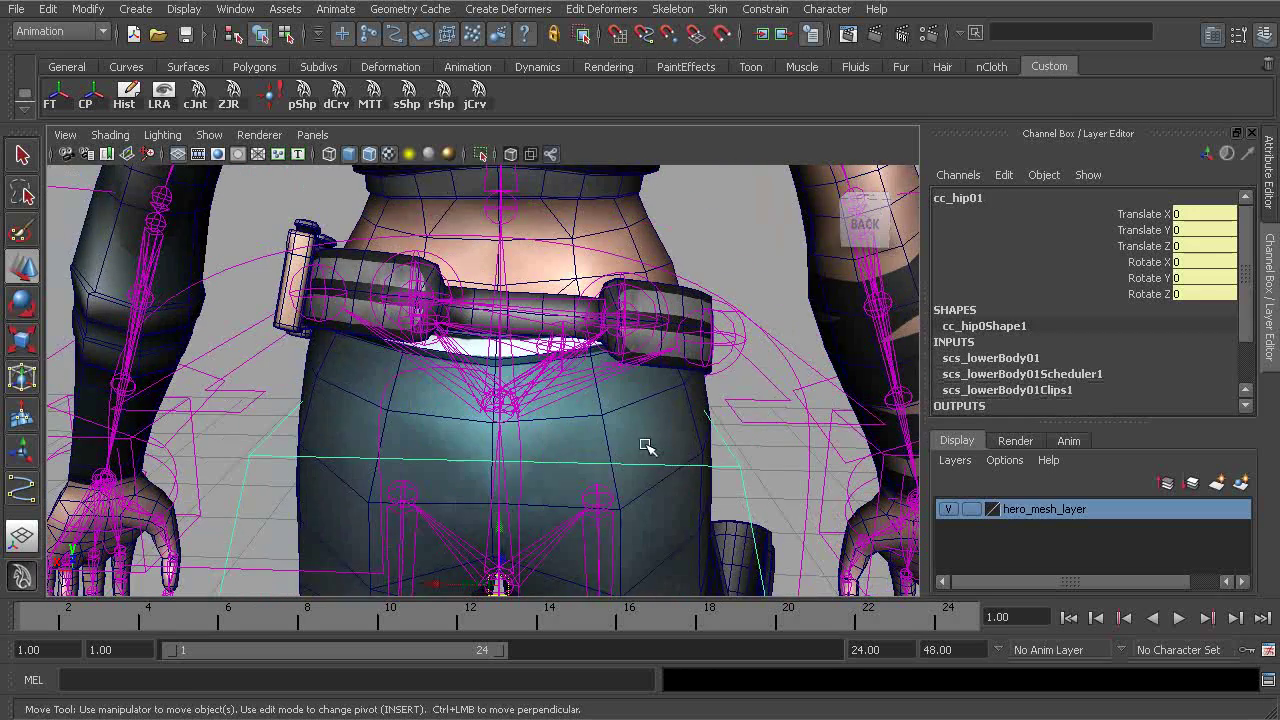
key(e)
drag(560, 480, 517, 544)
key(ctrl+z)
Clear the selection and examine the belt rig around the waist from all sides
alt+drag(292, 372, 590, 380)
alt+middle_drag(590, 380, 549, 380)
alt+drag(500, 372, 600, 372)
alt+middle_drag(600, 372, 518, 370)
key(q)
alt+drag(519, 378, 597, 338)
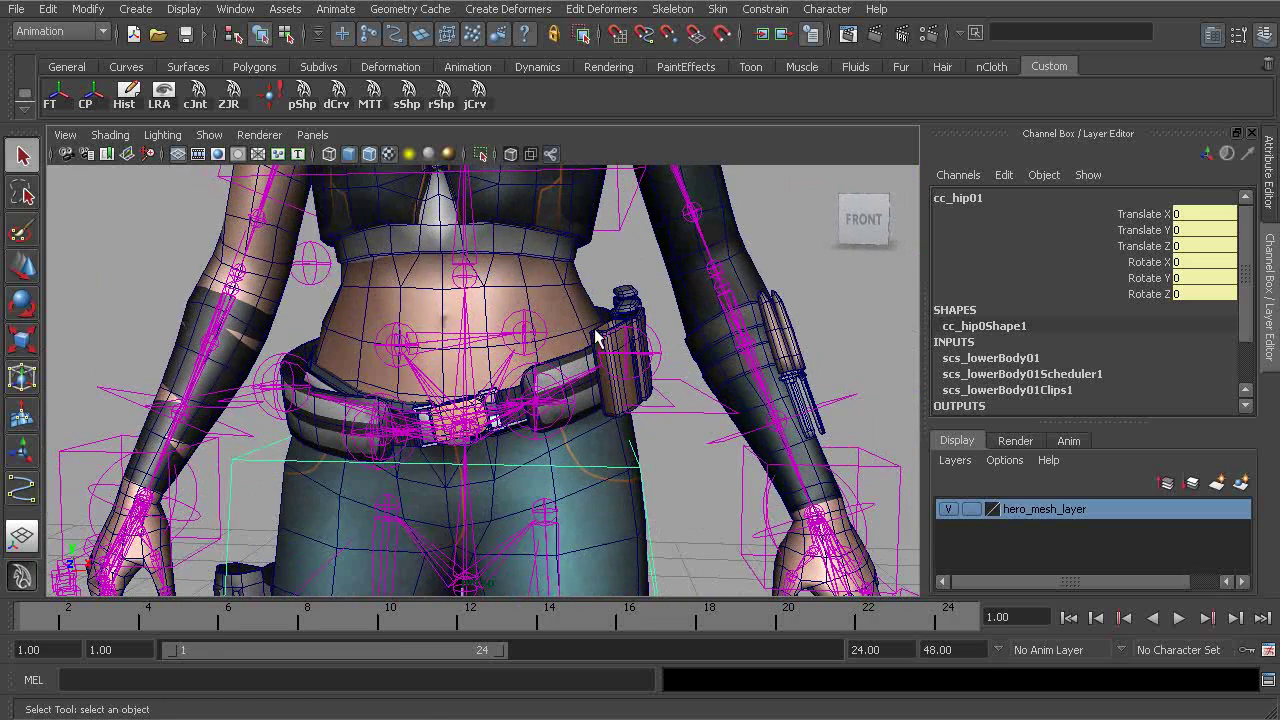
click(646, 268)
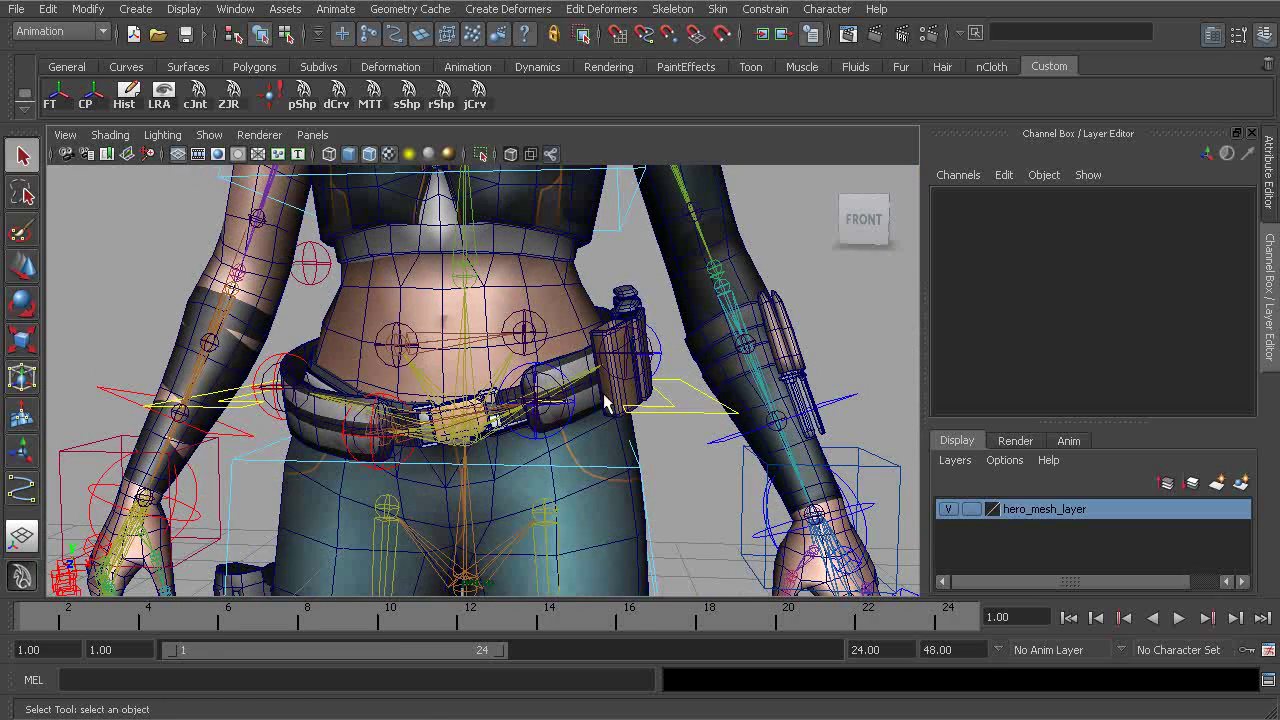
alt+drag(604, 402, 503, 380)
alt+middle_drag(504, 381, 500, 371)
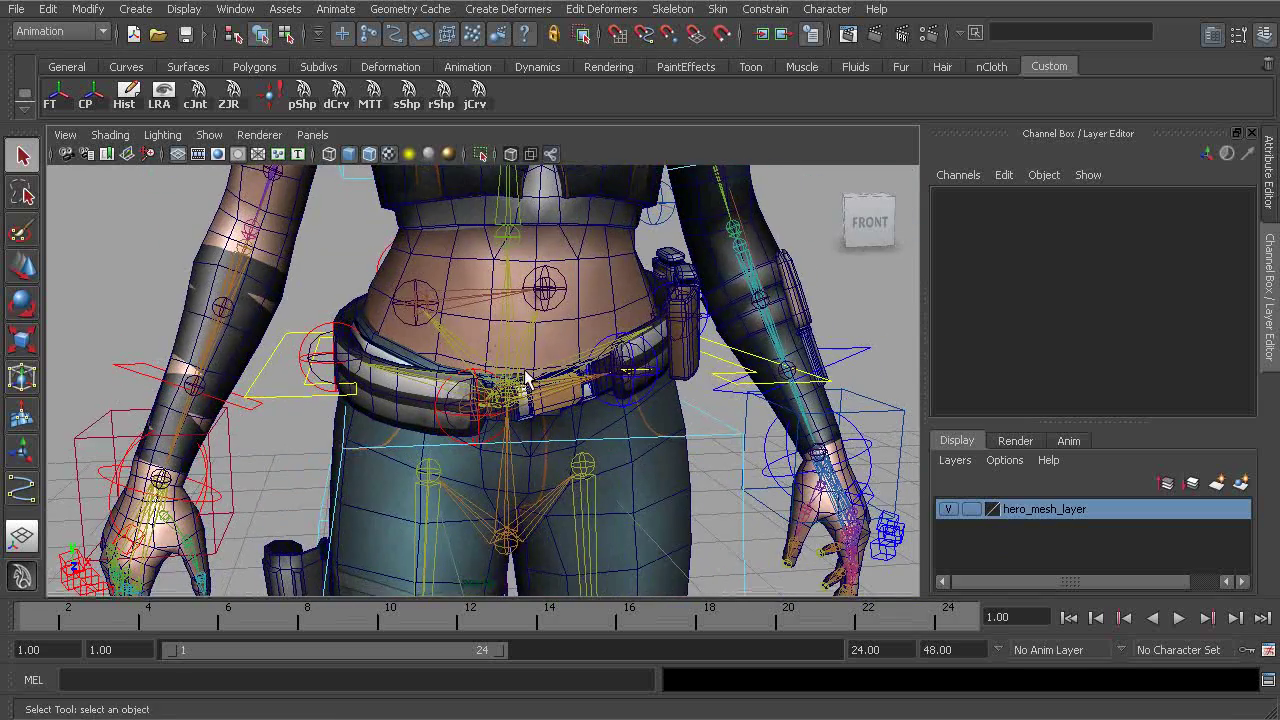
Make the subcharacter set scs_lowerBody01 of cs_hero01 the current character set
click(1122, 650)
mouse_move(1150, 678)
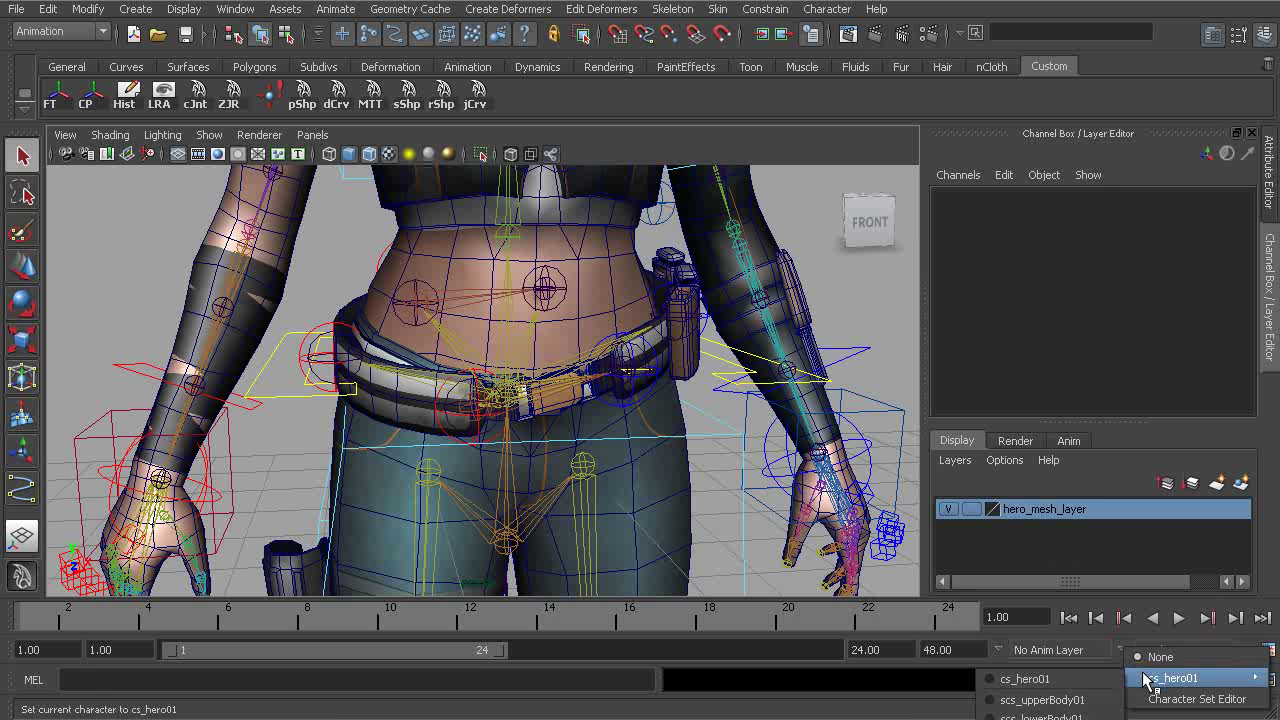
click(1068, 716)
Add the translate and rotate channels of cc_belt01 and the left and right a01, b01 and c01 belt controls to scs_lowerBody01
alt+drag(805, 500, 762, 500)
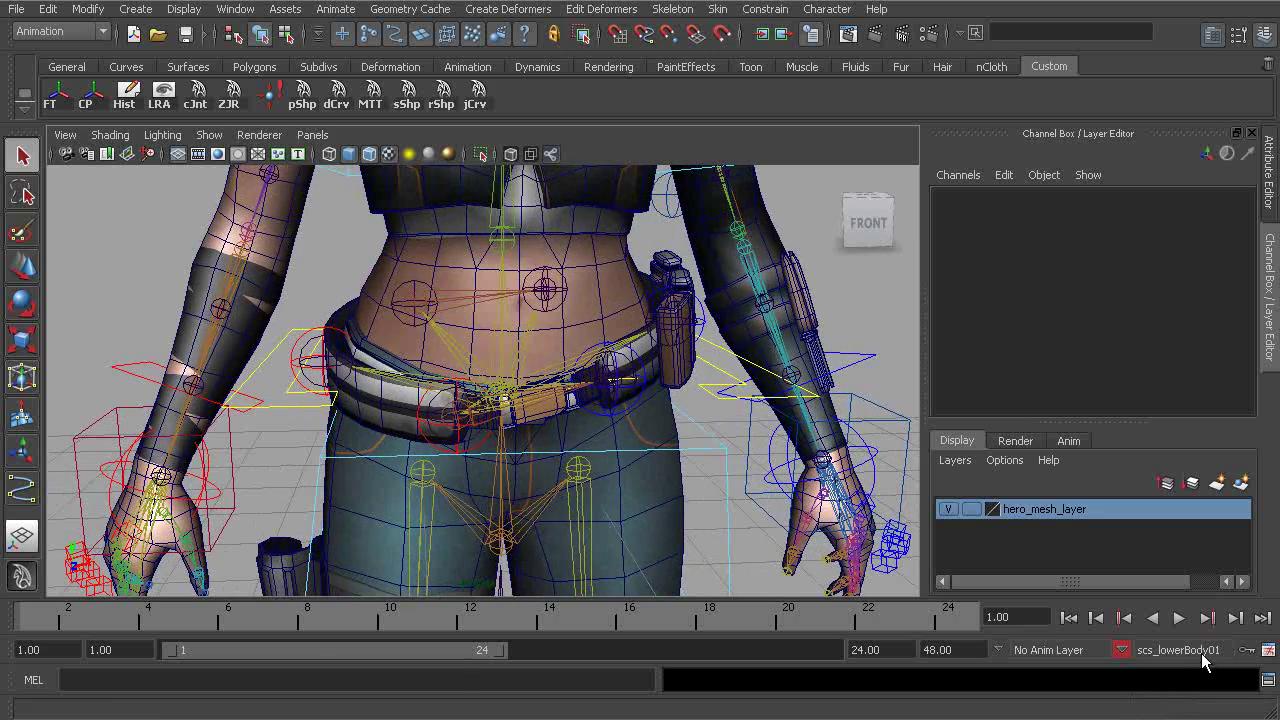
alt+middle_drag(718, 378, 722, 403)
alt+drag(689, 404, 668, 394)
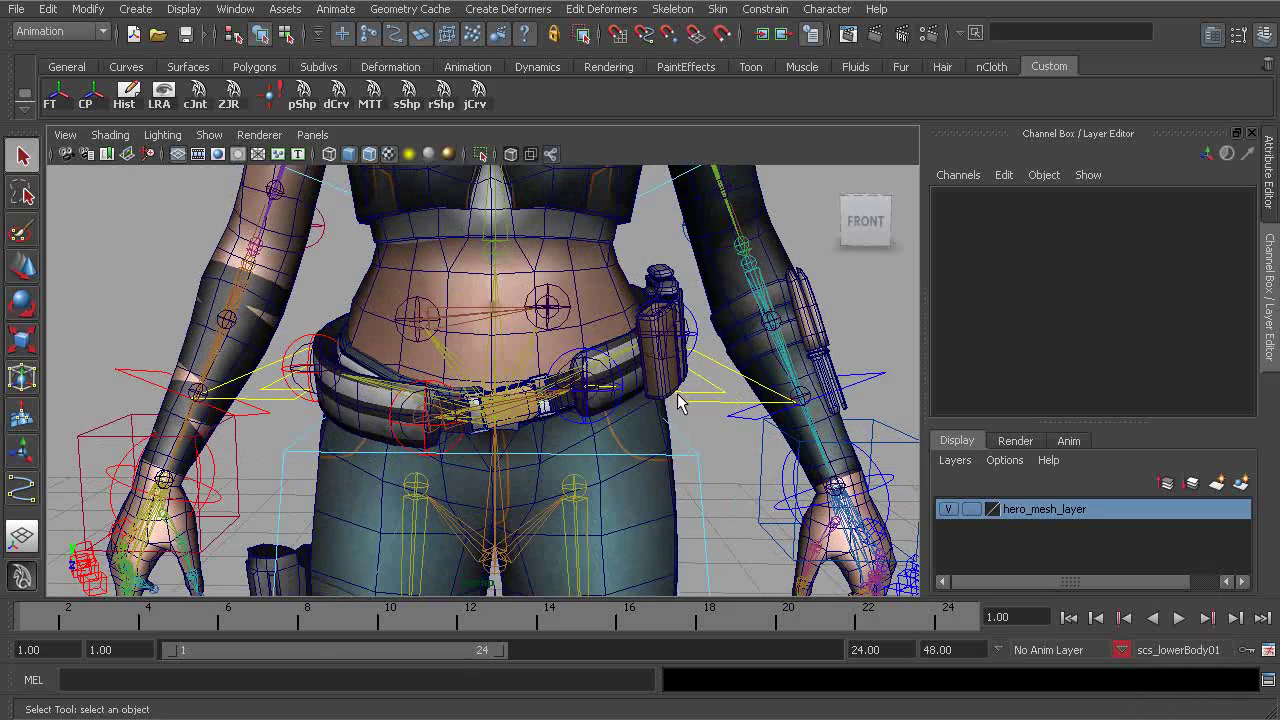
click(709, 401)
scroll(709, 401, up, 5)
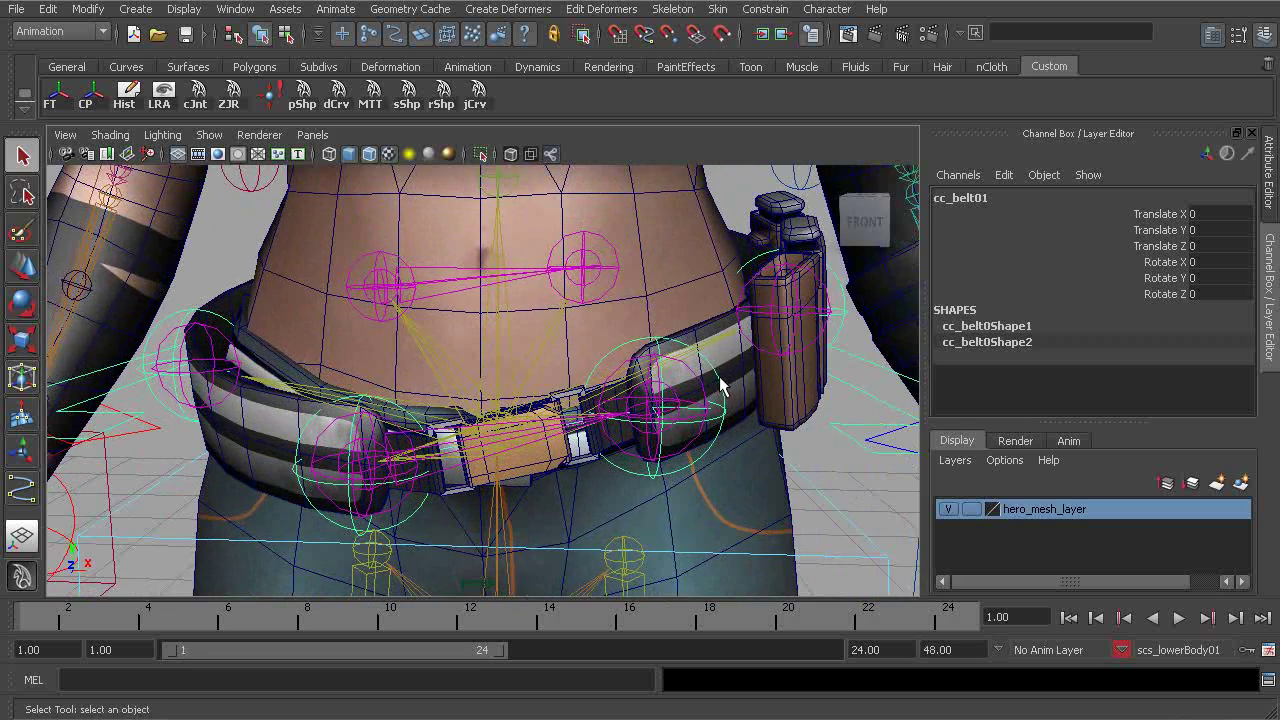
click(722, 388)
alt+drag(722, 388, 690, 399)
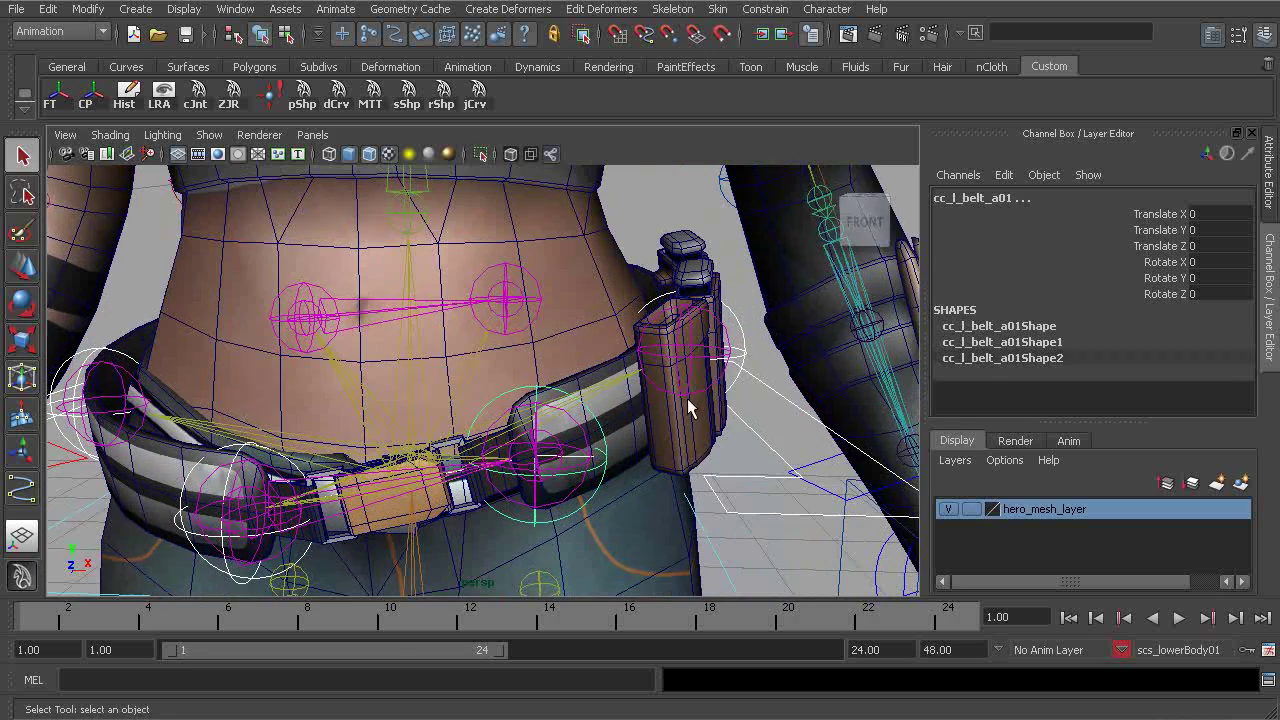
alt+drag(770, 372, 517, 382)
scroll(516, 382, up, 2)
alt+right_drag(515, 381, 624, 352)
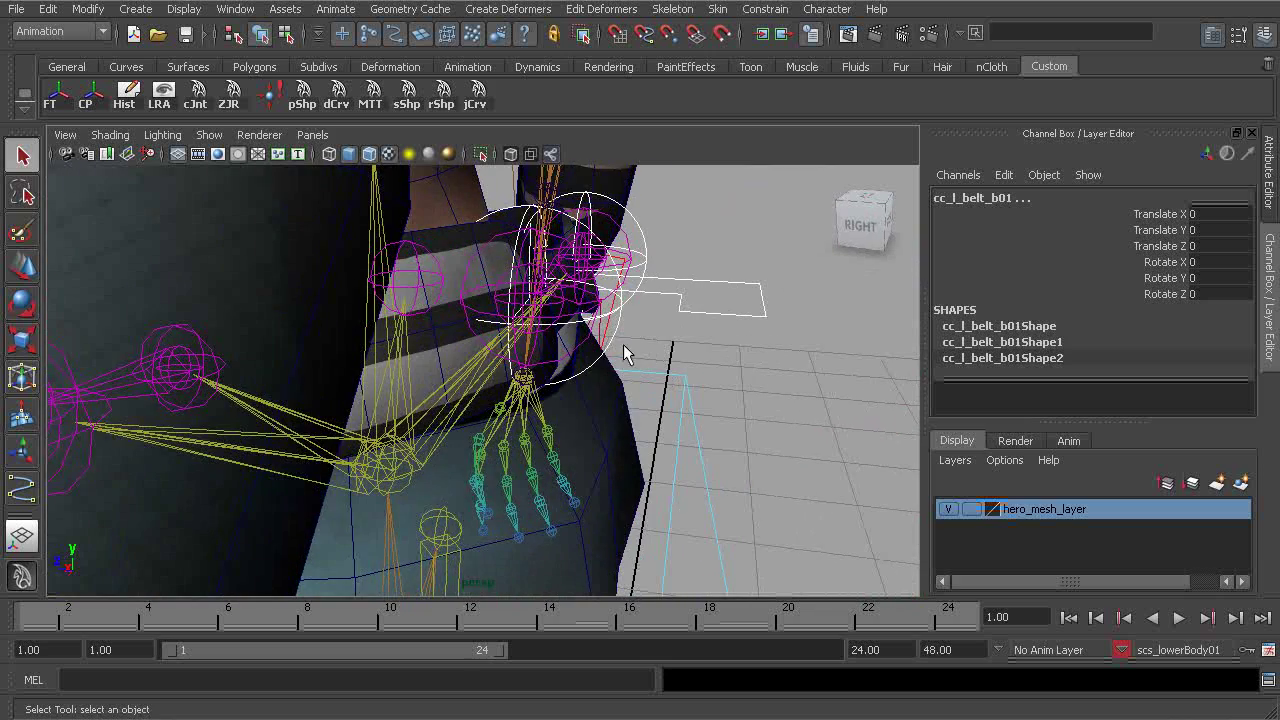
shift+click(615, 340)
shift+click(638, 237)
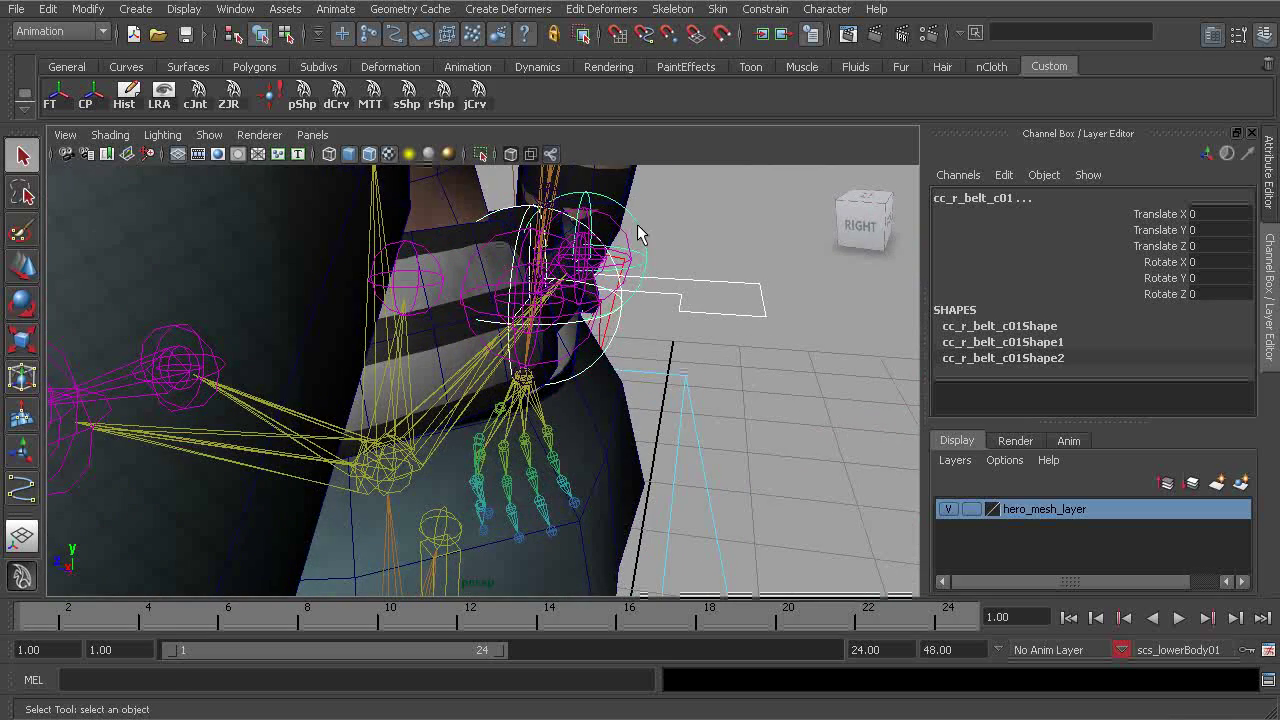
alt+drag(688, 305, 555, 397)
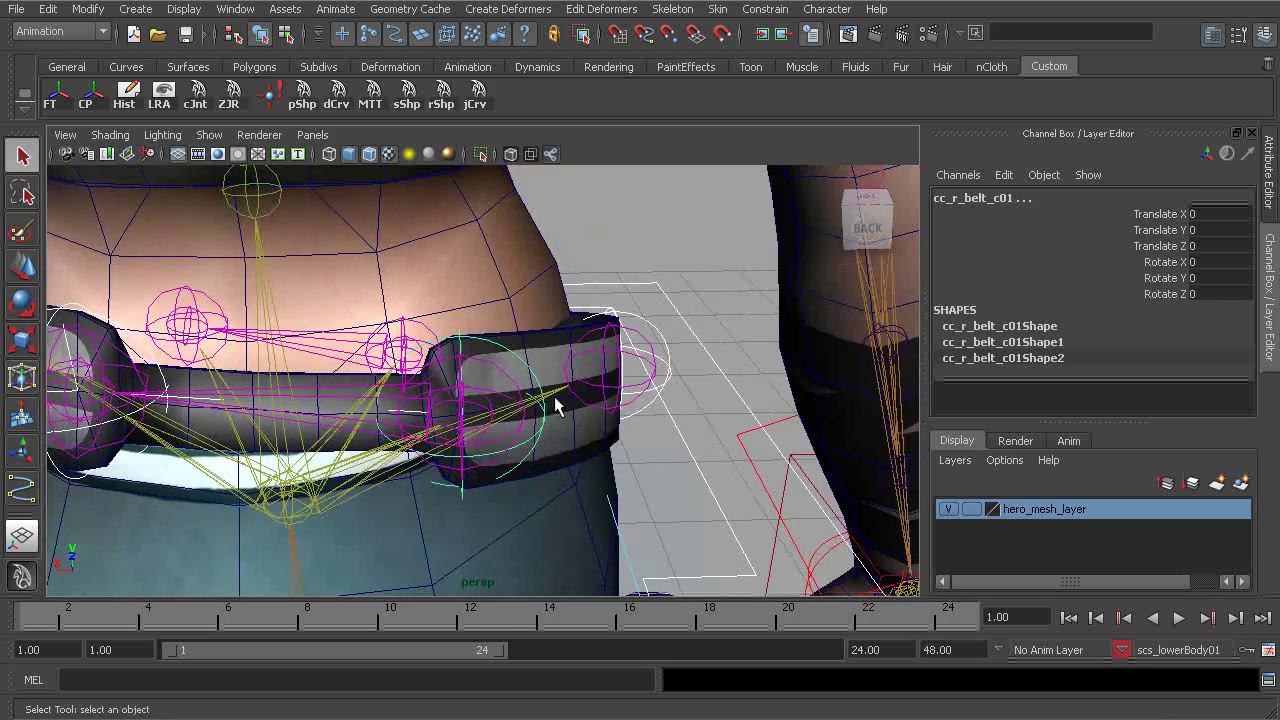
shift+click(658, 337)
alt+drag(654, 337, 500, 372)
alt+drag(598, 408, 554, 427)
shift+click(494, 448)
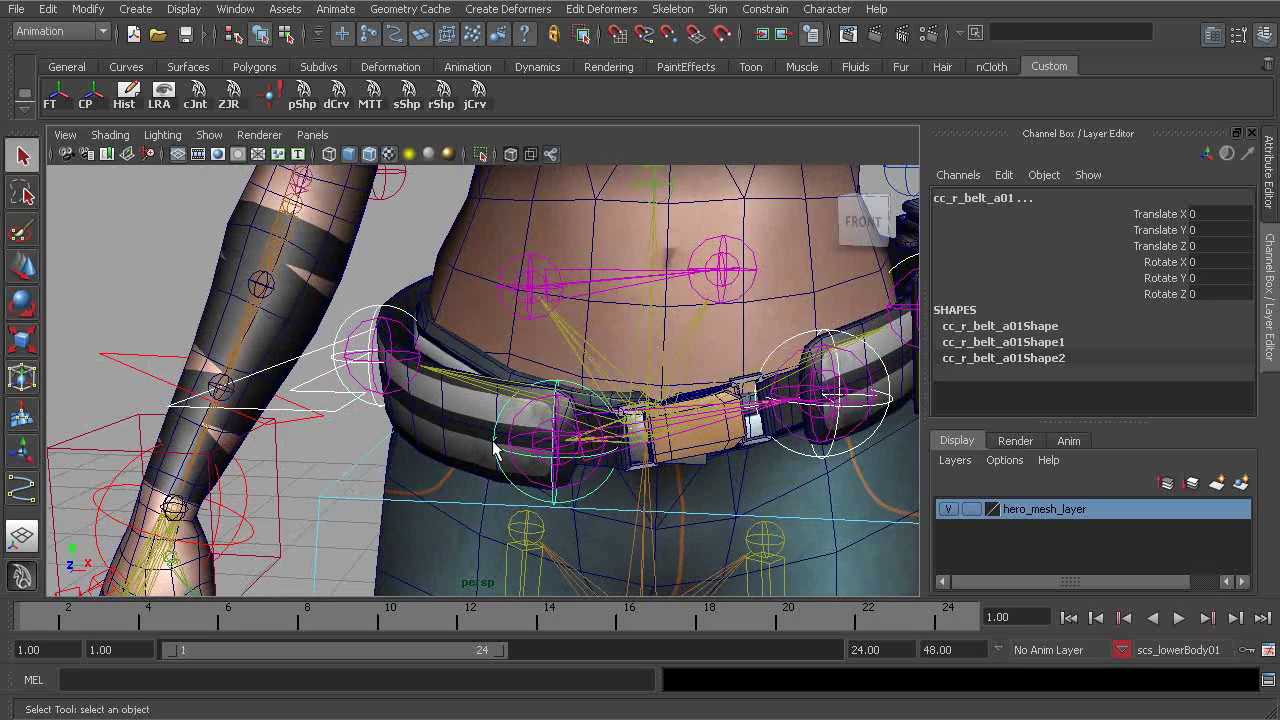
alt+right_drag(608, 436, 606, 380)
drag(1159, 216, 1160, 294)
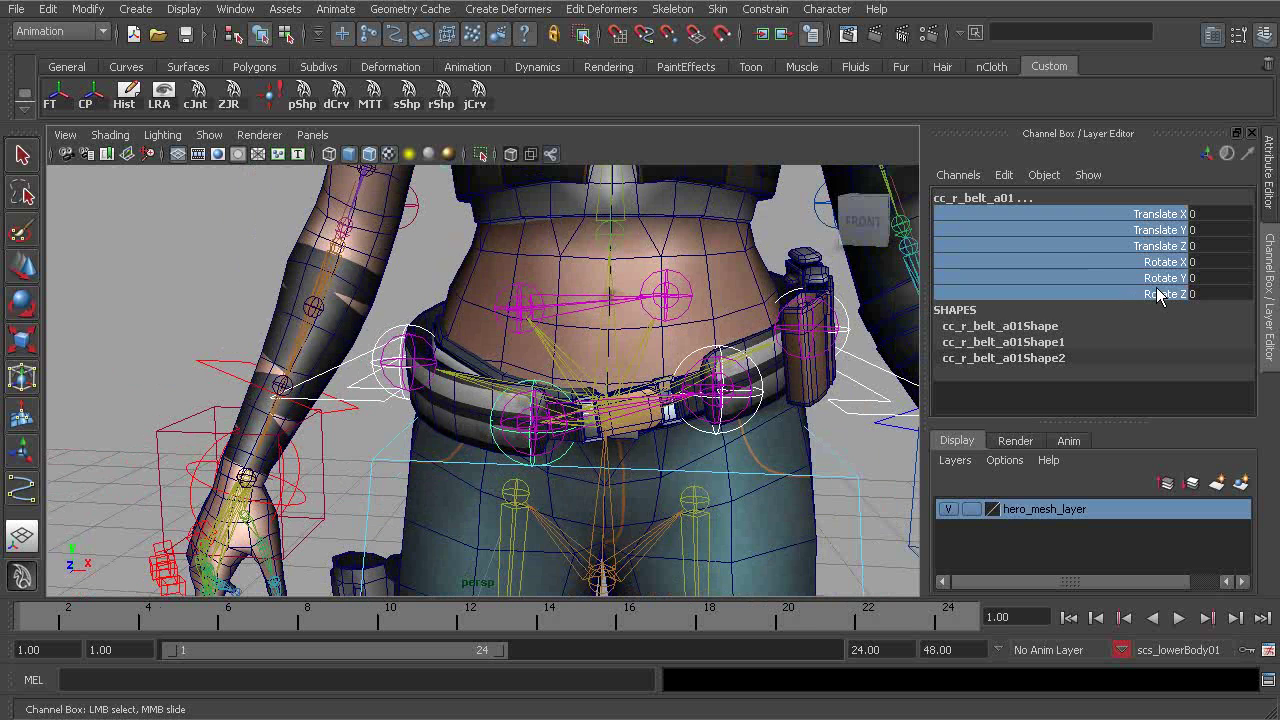
click(759, 10)
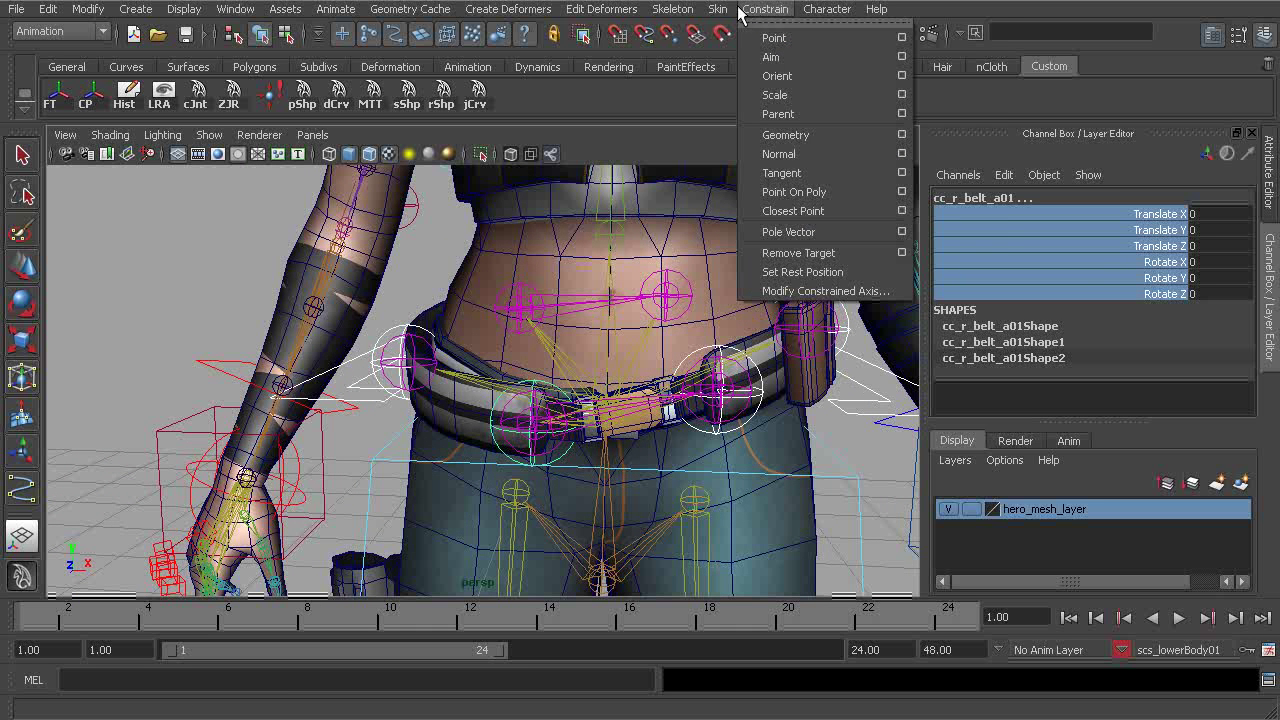
click(862, 114)
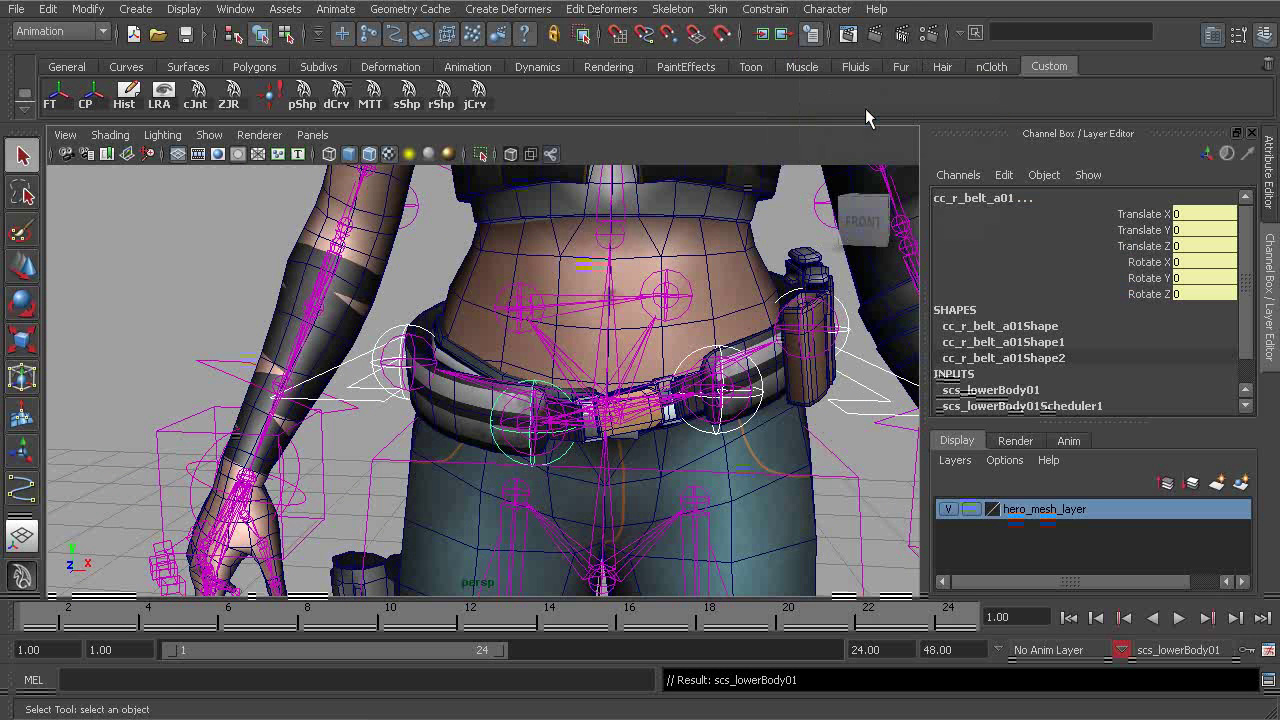
Clear the selection and examine the whole character rig from the front and side
alt+drag(779, 372, 432, 378)
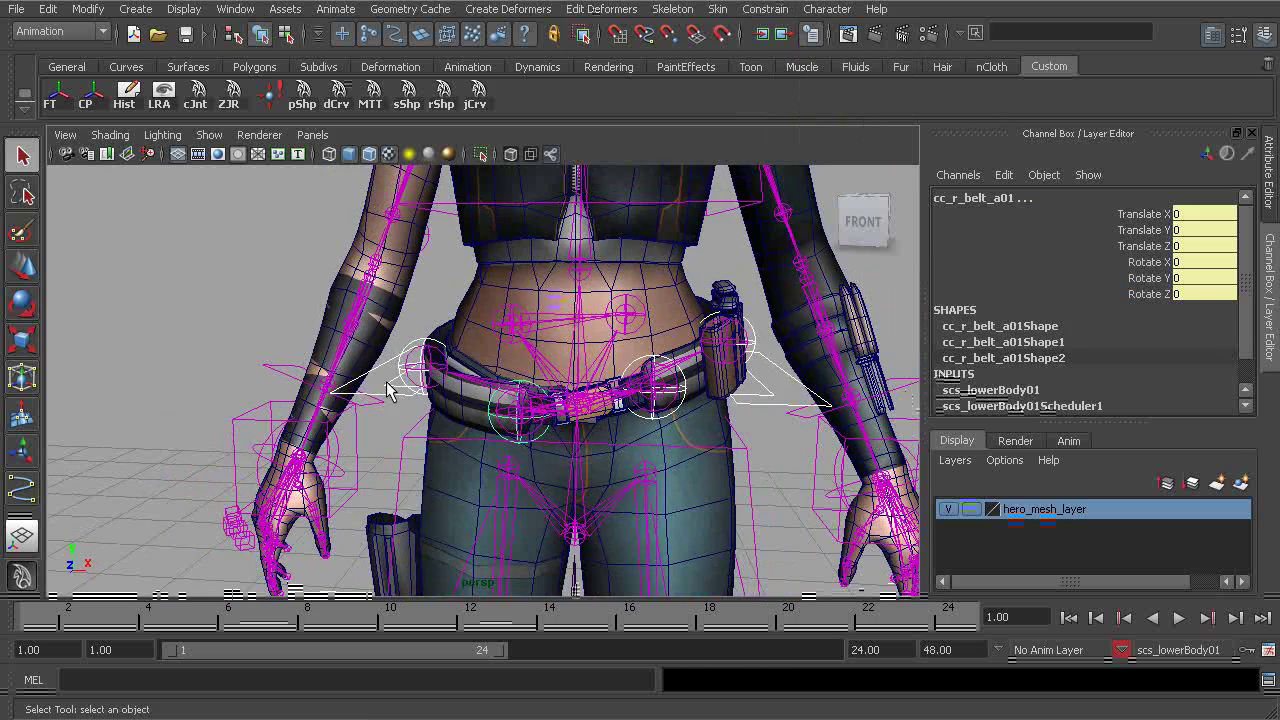
click(390, 391)
alt+drag(535, 355, 606, 373)
click(246, 286)
alt+drag(246, 286, 444, 411)
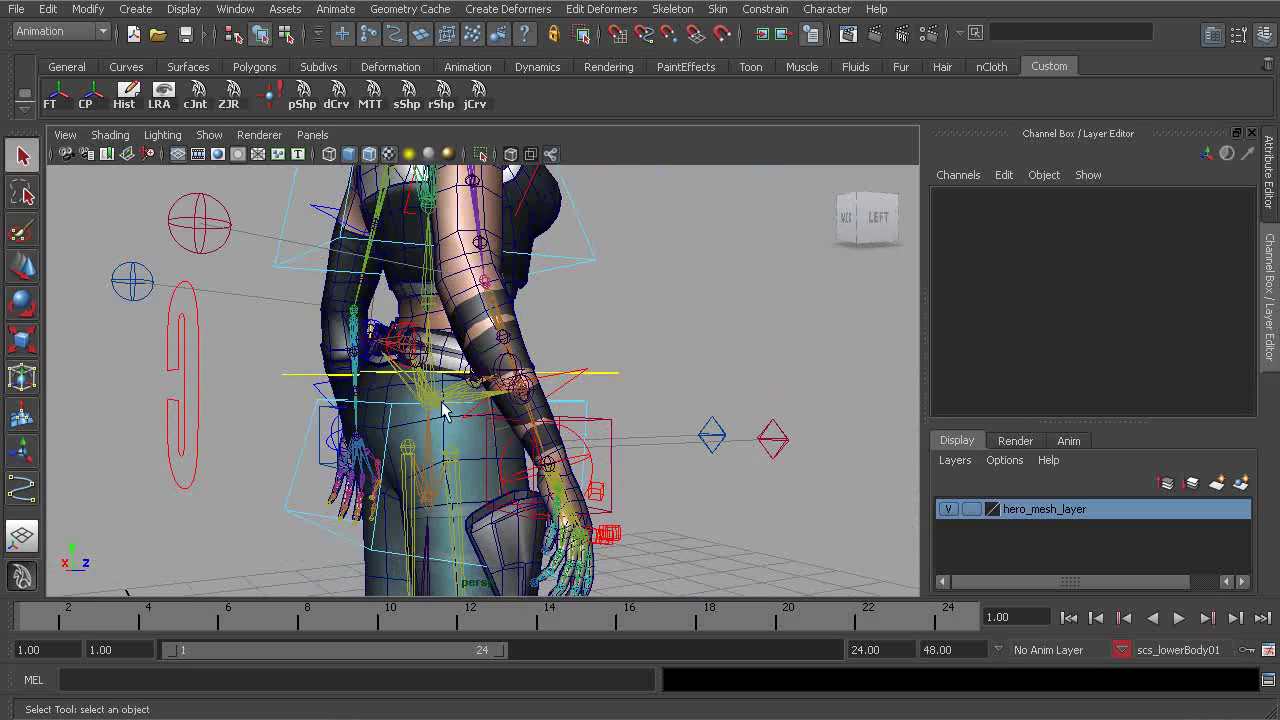
alt+drag(445, 455, 315, 445)
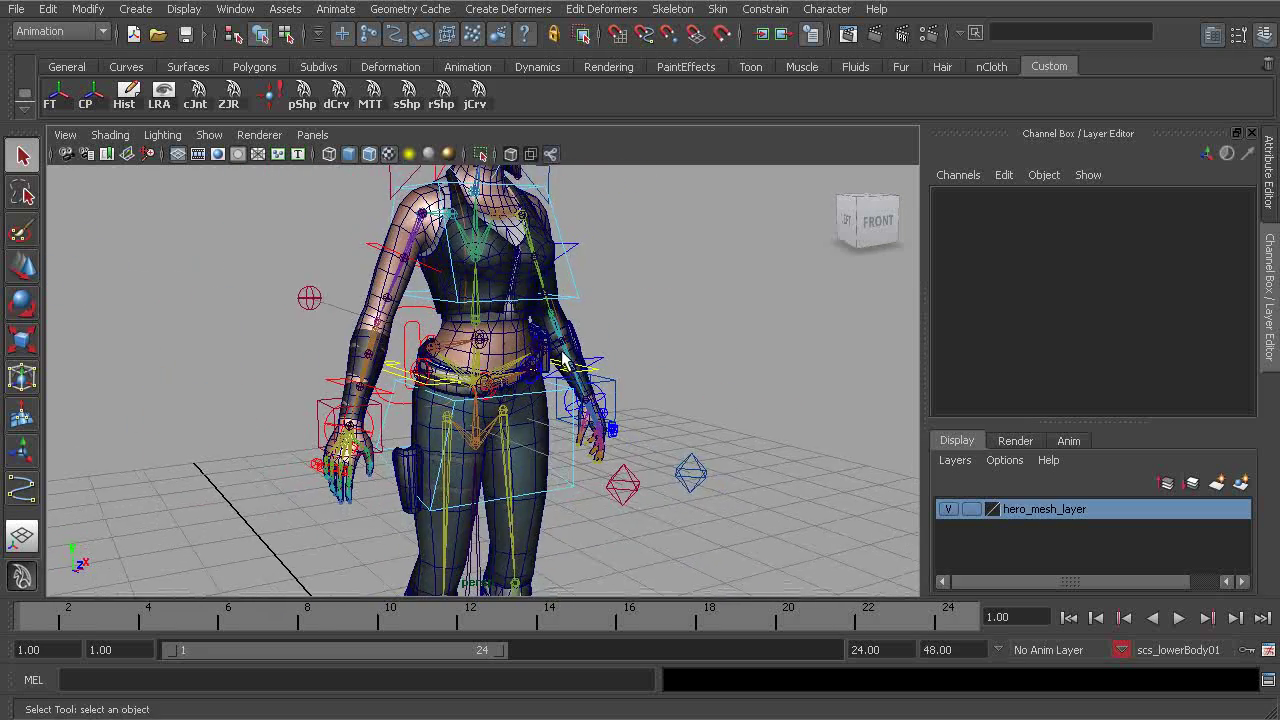
alt+drag(563, 360, 525, 365)
alt+drag(578, 326, 589, 364)
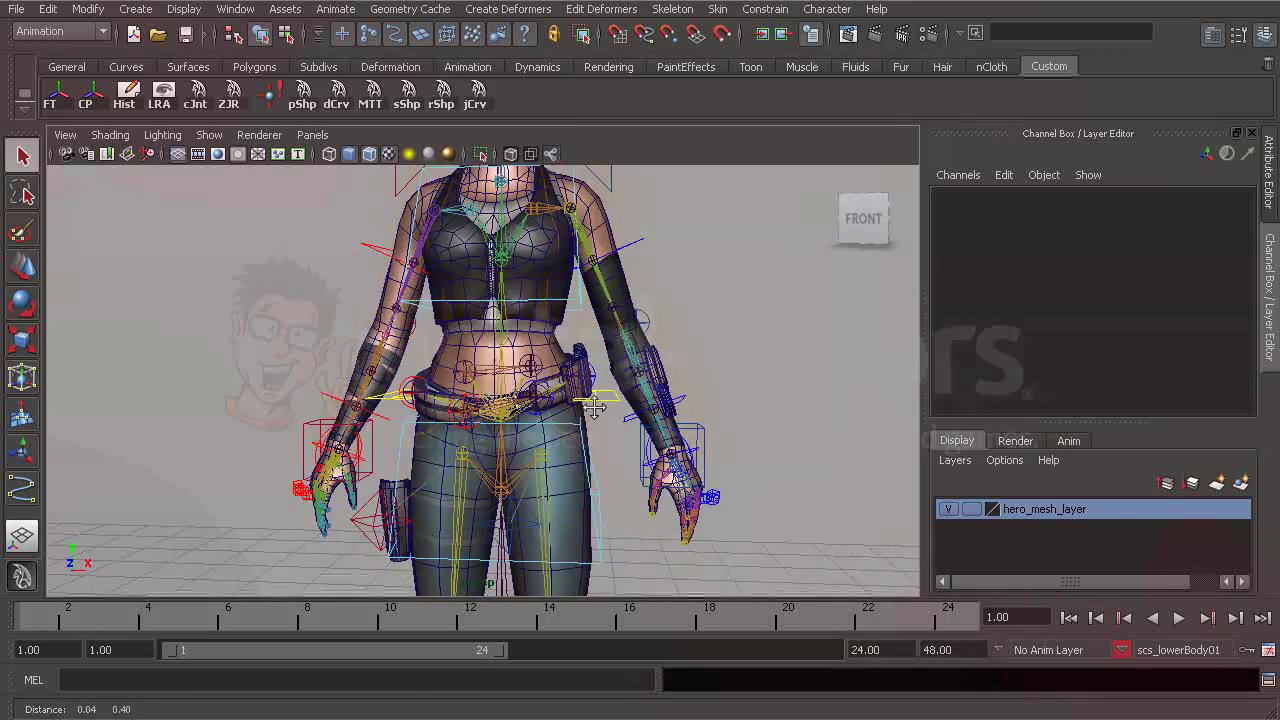